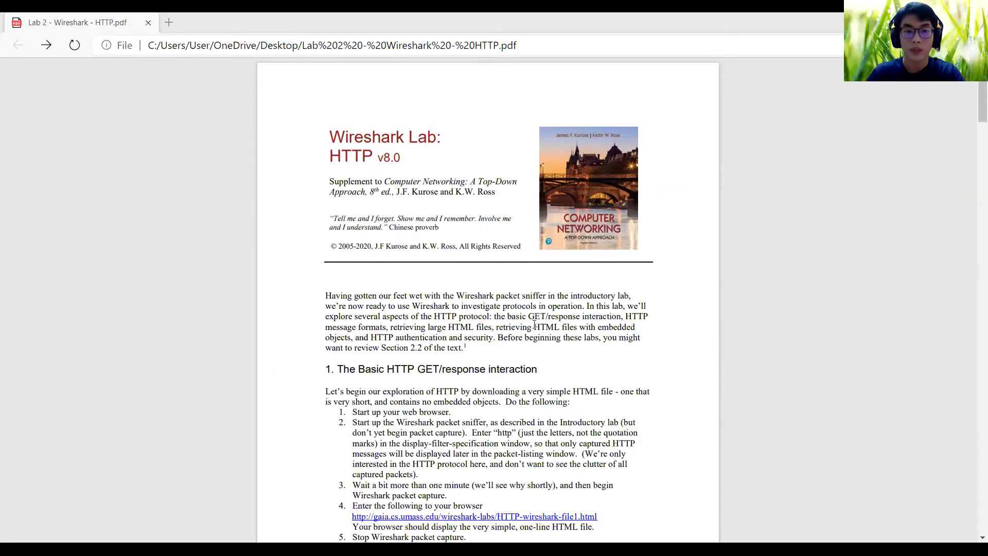
# Step: Read through the instructions and questions of section 1, The Basic HTTP GET/response interaction, in the lab PDF
pyautogui.scroll(-3, 508, 293)
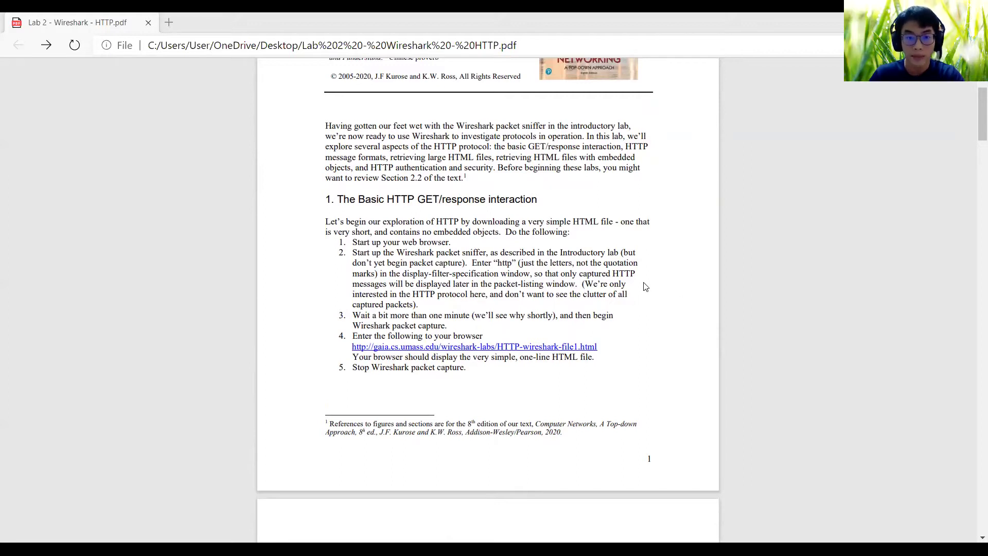
pyautogui.scroll(-15, 646, 287)
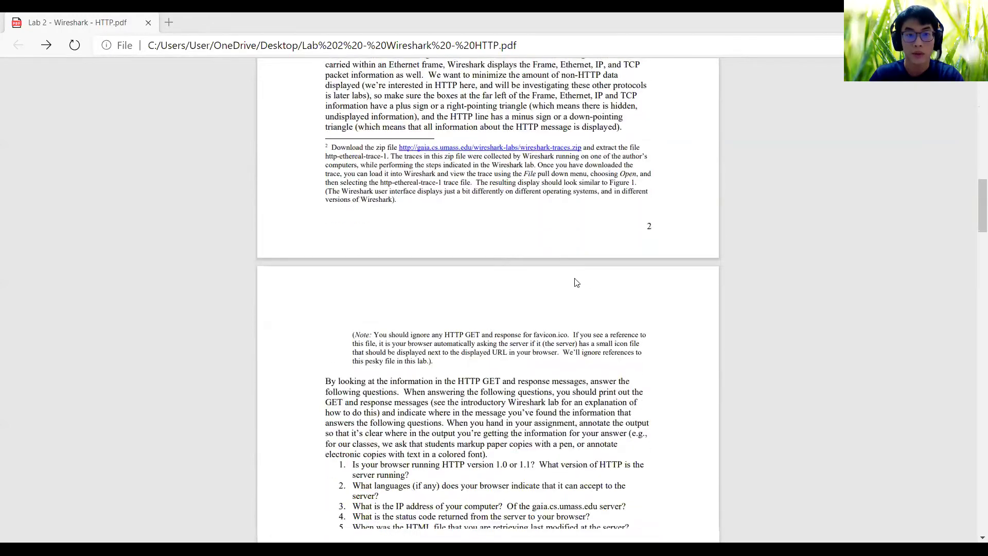
pyautogui.scroll(12, 484, 299)
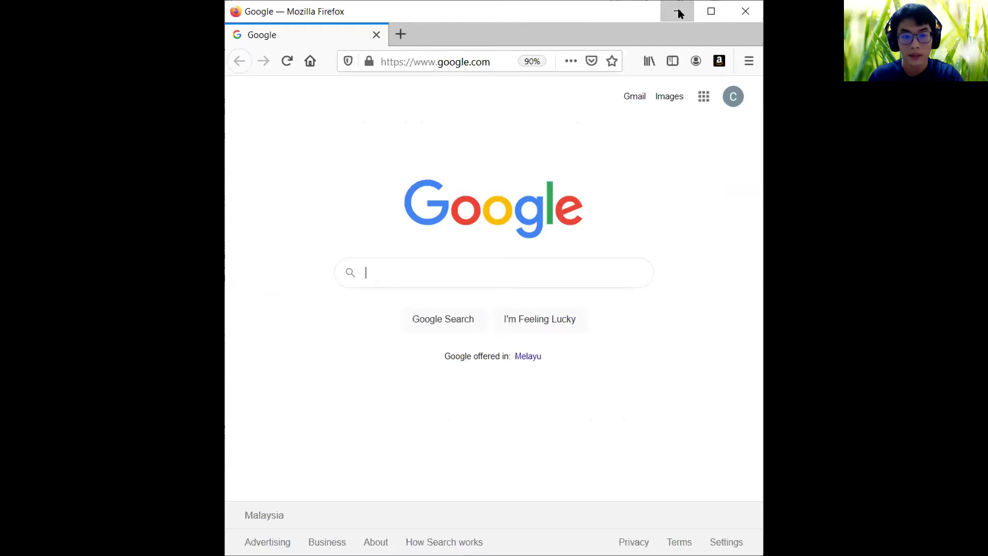
# Step: Switch to Wireshark, set the display filter to http, and start a packet capture on the Wi-Fi interface
pyautogui.click(678, 12)
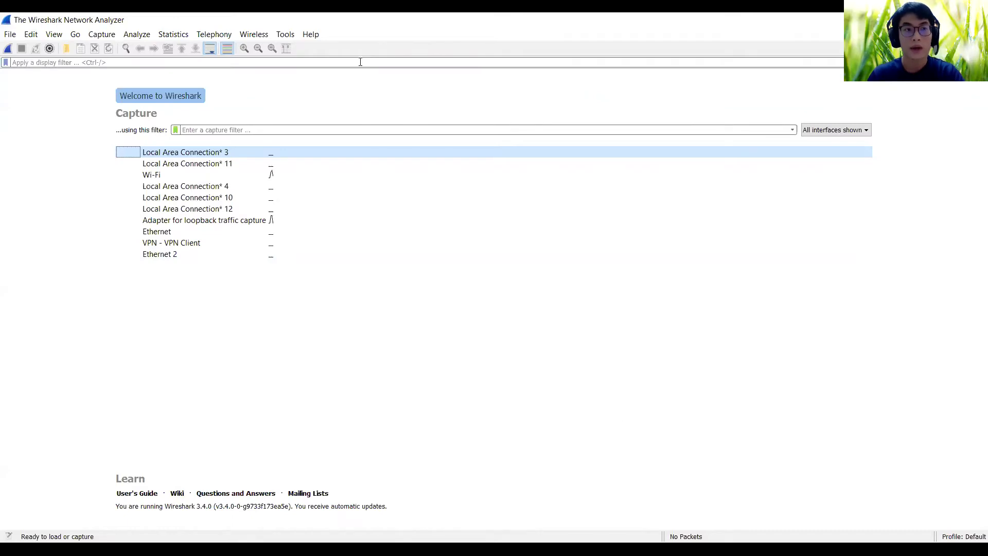
pyautogui.click(361, 62)
pyautogui.write('h')
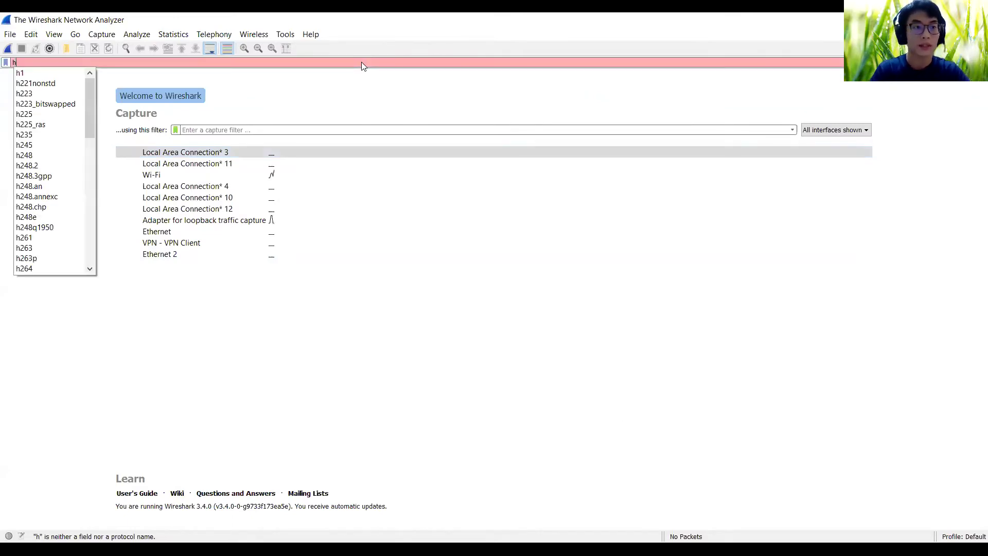
pyautogui.write('ttp')
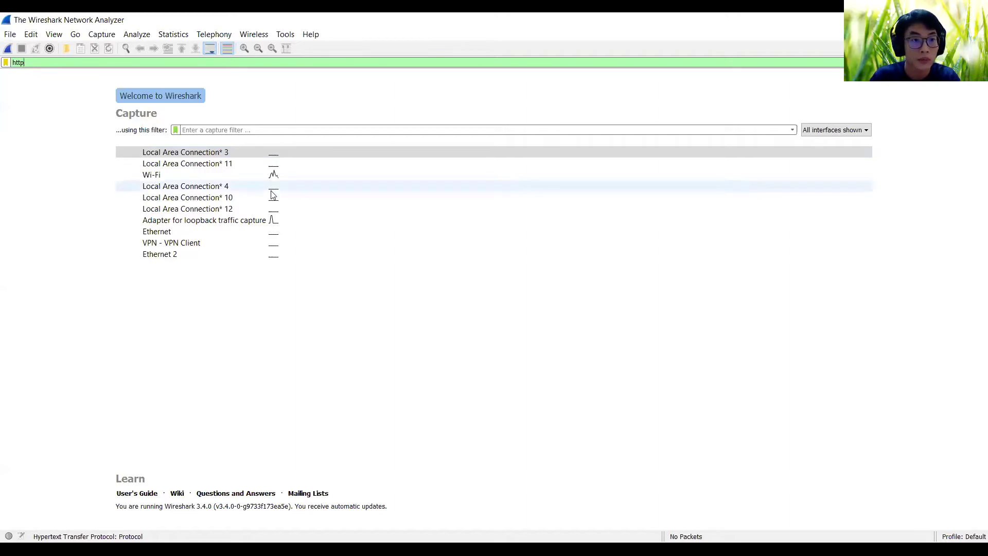
pyautogui.click(263, 175)
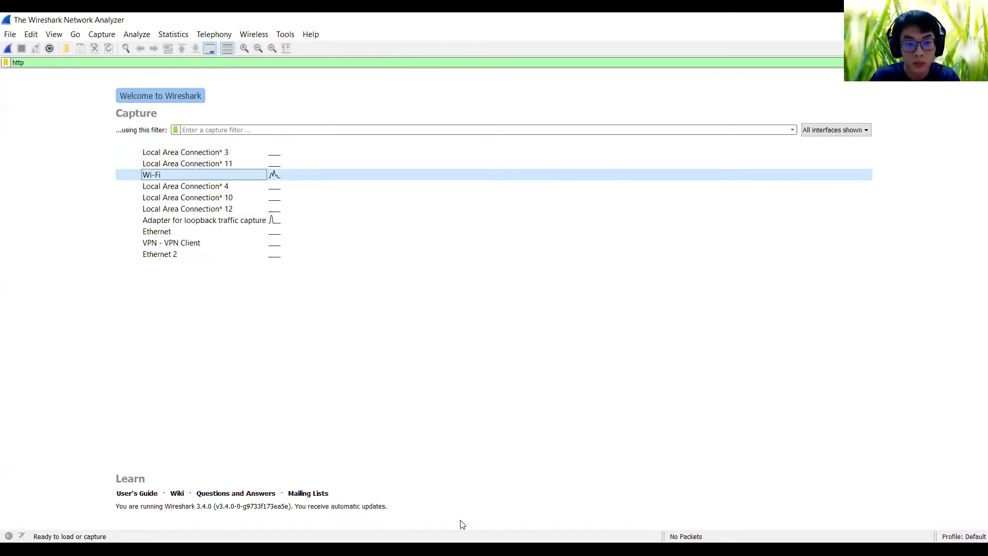
pyautogui.click(8, 49)
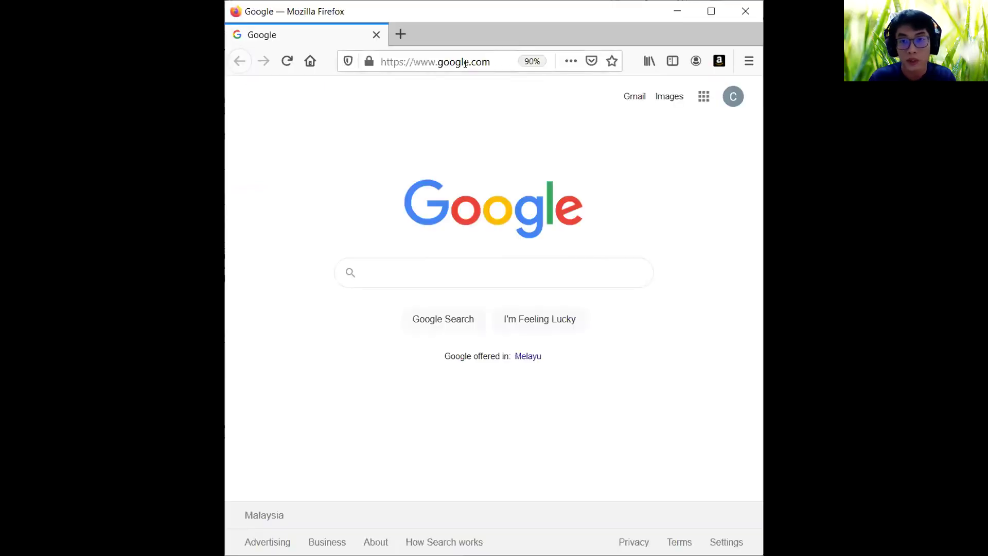
pyautogui.click(466, 62)
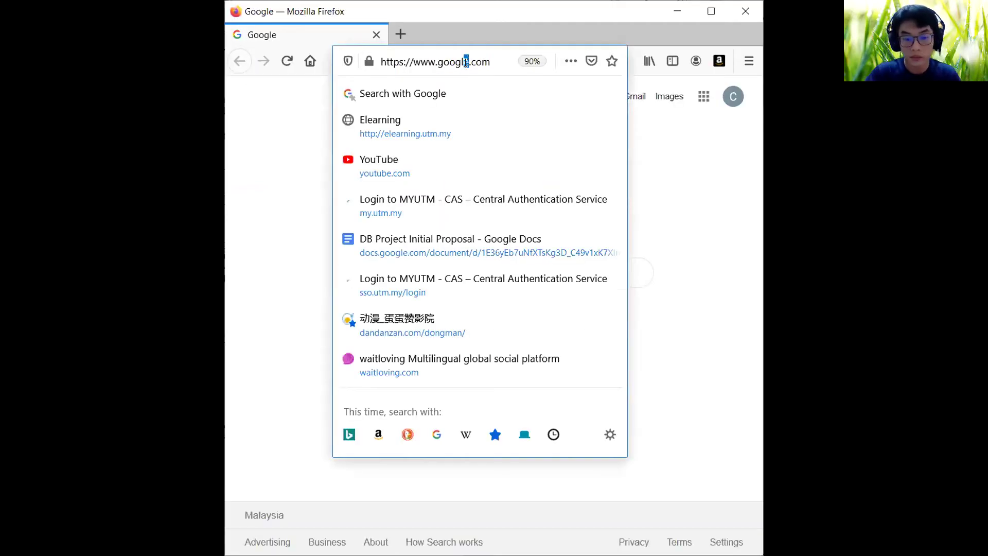
pyautogui.hotkey('ctrl', 'a')
pyautogui.press('BackSpace')
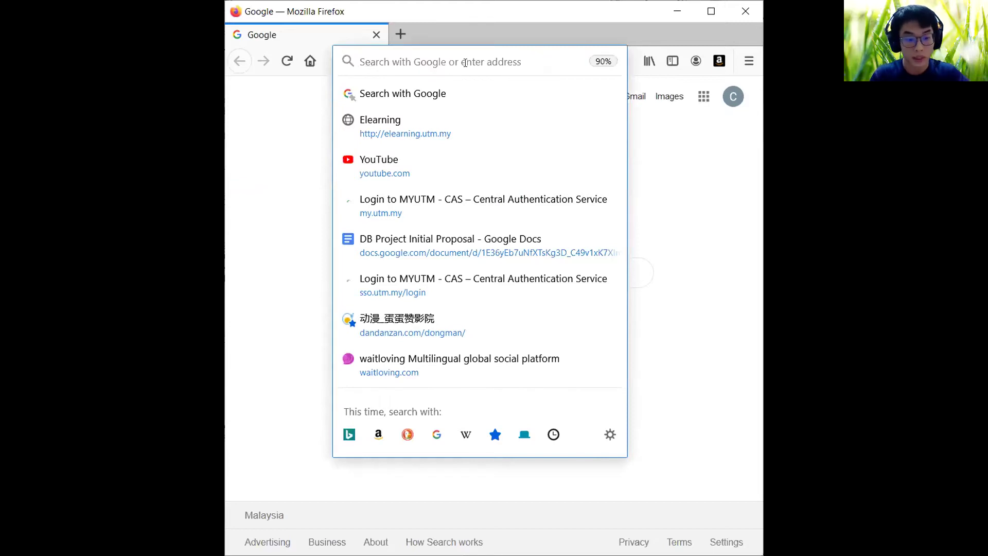
pyautogui.write('http://gaia.cs.umass.edu/wireshark-labs/HTTP-wireshark-file1.html')
pyautogui.press('Return')
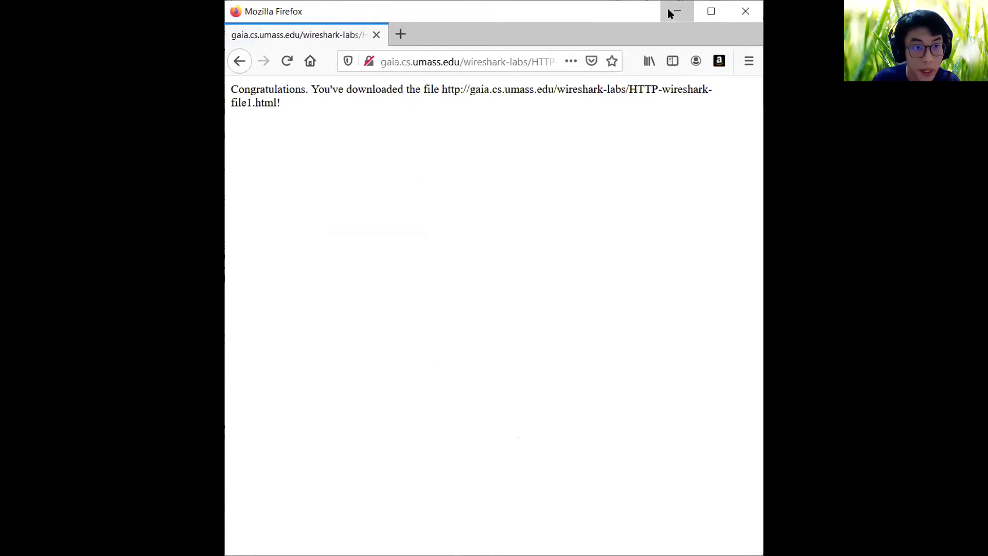
pyautogui.click(674, 10)
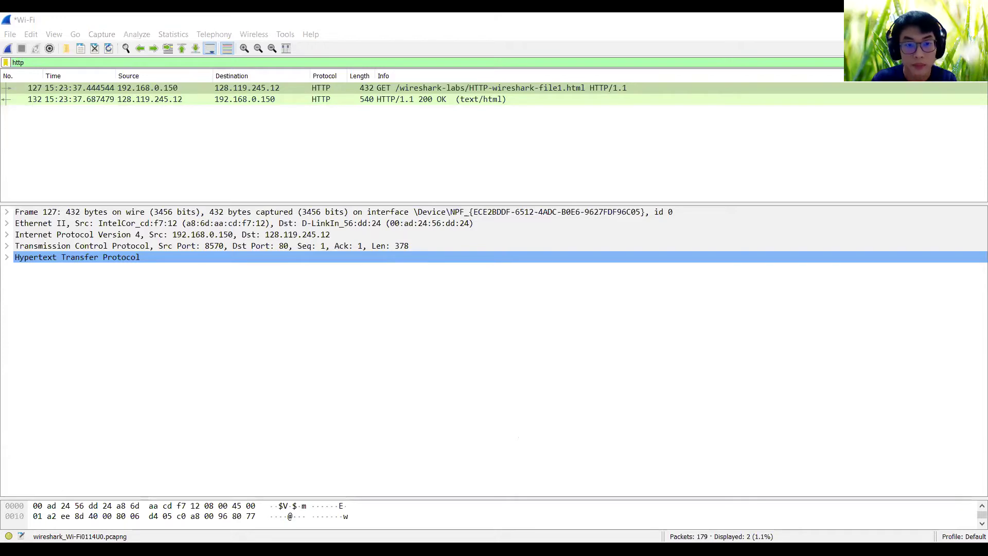
# Step: Switch to the lab PDF and read question 1 about the HTTP versions of the browser and server
pyautogui.hotkey('alt', 'Tab')
pyautogui.scroll(-15, 484, 356)
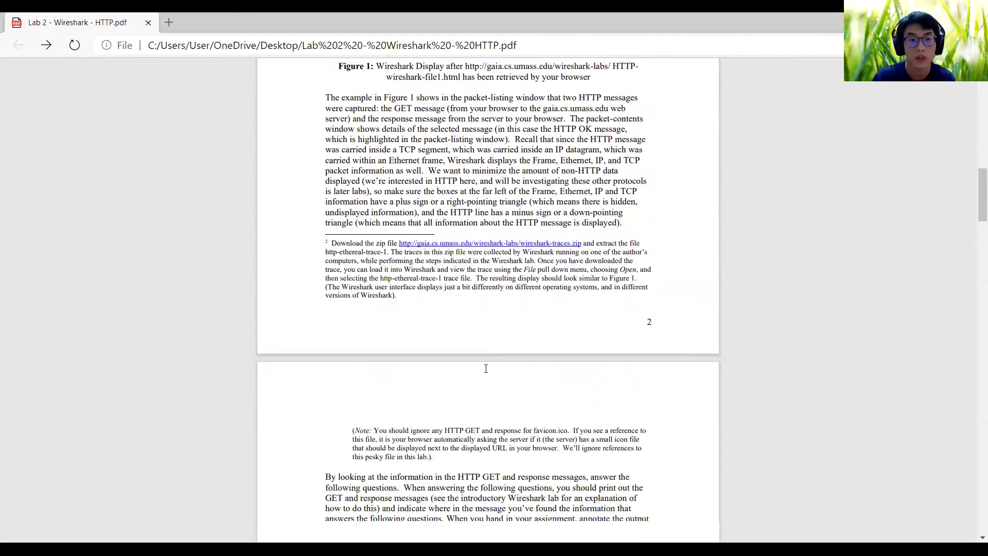
pyautogui.scroll(3, 484, 356)
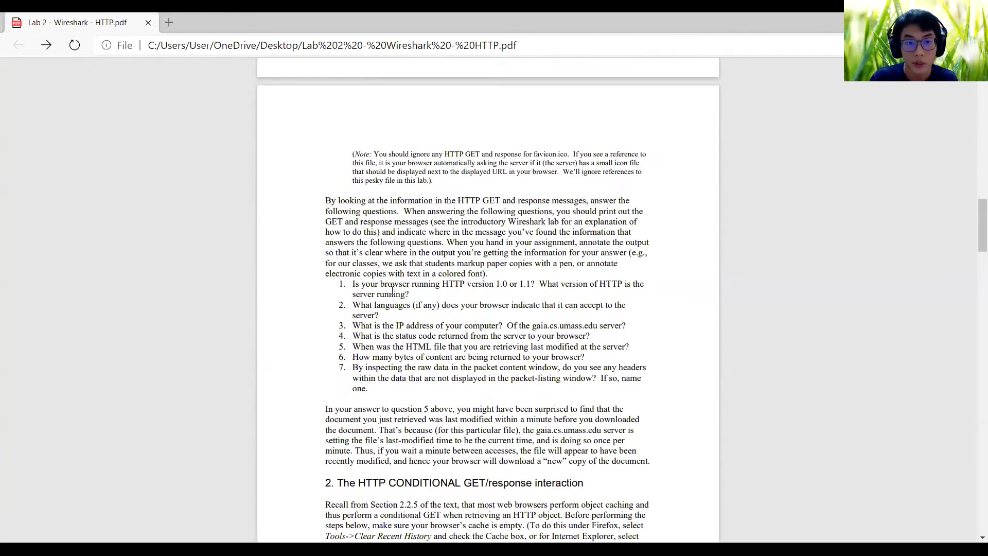
pyautogui.moveTo(351, 284); pyautogui.dragTo(420, 292)
pyautogui.click(418, 295)
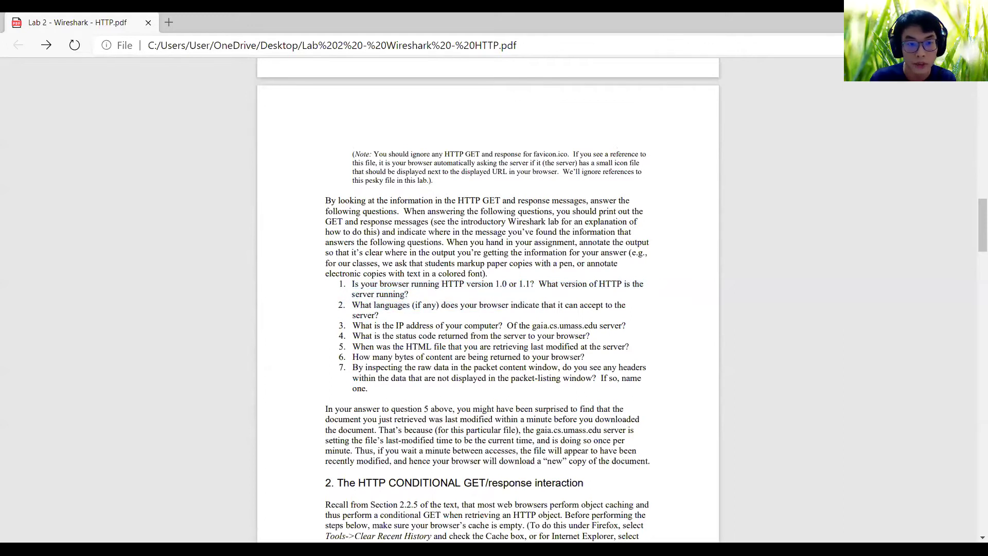
# Step: Switch to Wireshark, expand the Hypertext Transfer Protocol details of the GET packet, and compare the HTTP version with the response packet
pyautogui.hotkey('alt', 'Tab')
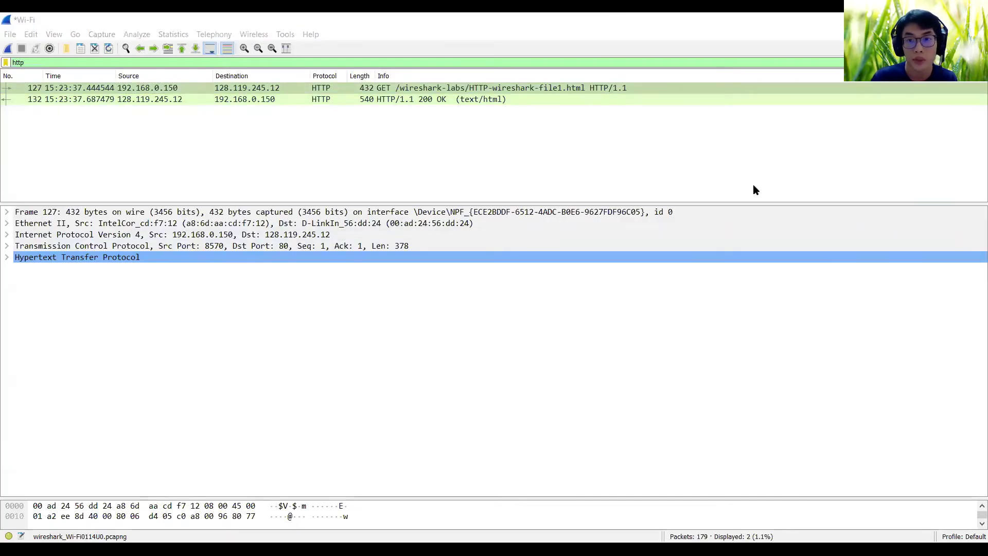
pyautogui.click(7, 258)
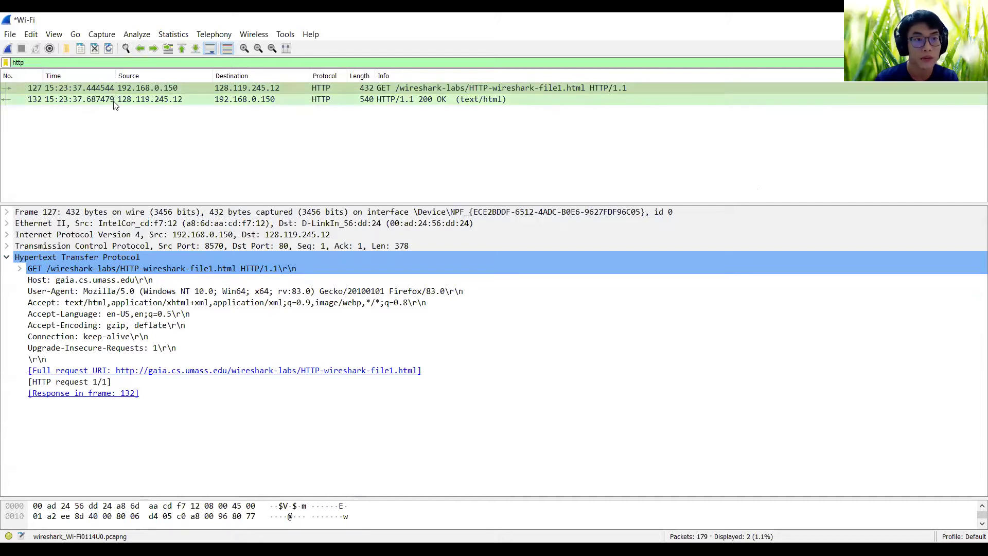
pyautogui.click(143, 100)
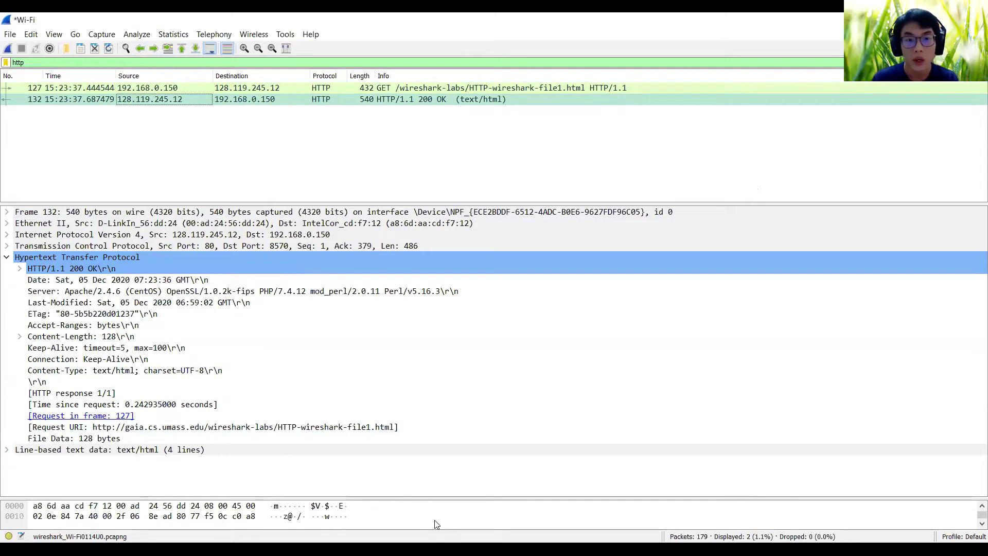
# Step: Read question 2 in the lab PDF and find the accepted languages in the GET packet's Accept-Language header in Wireshark
pyautogui.hotkey('alt', 'Tab')
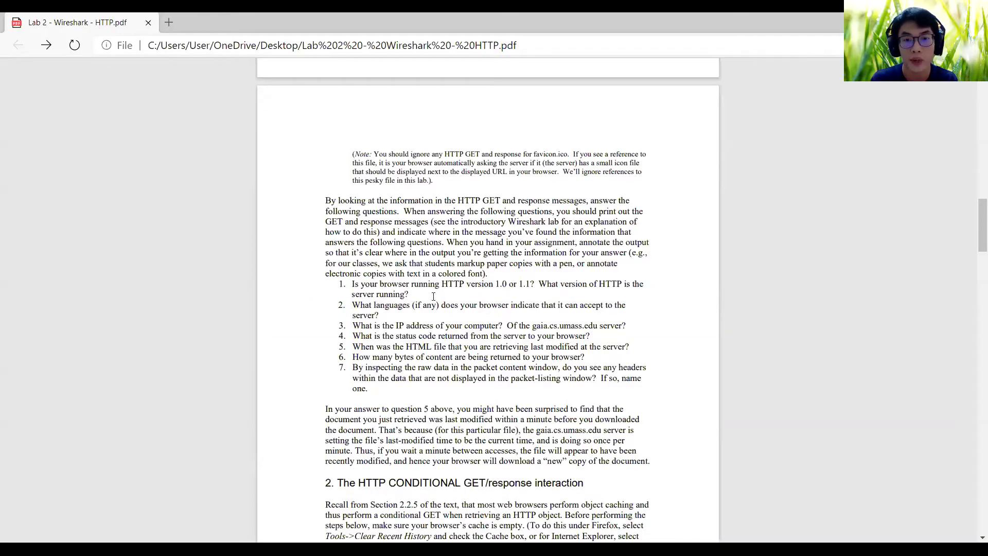
pyautogui.moveTo(354, 305); pyautogui.dragTo(403, 315)
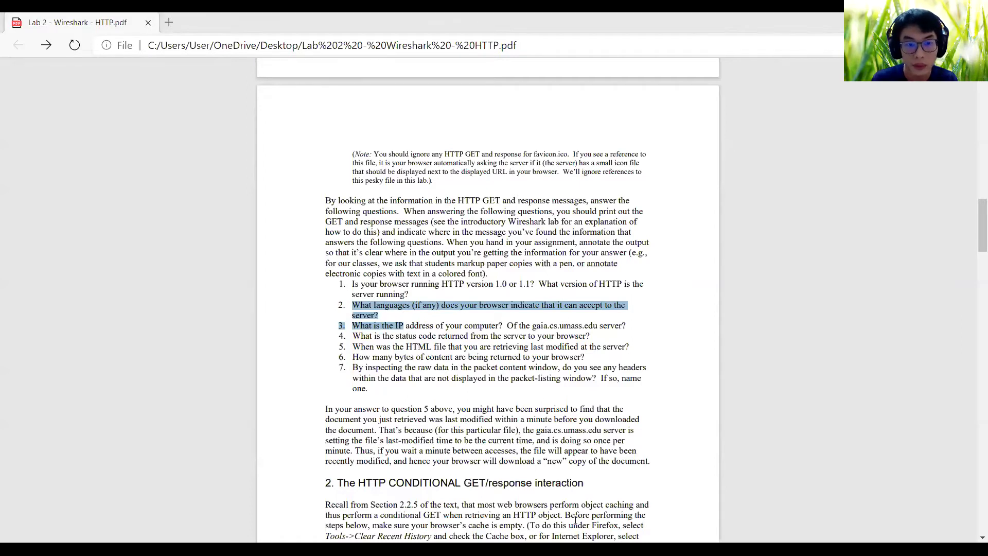
pyautogui.hotkey('alt', 'Tab')
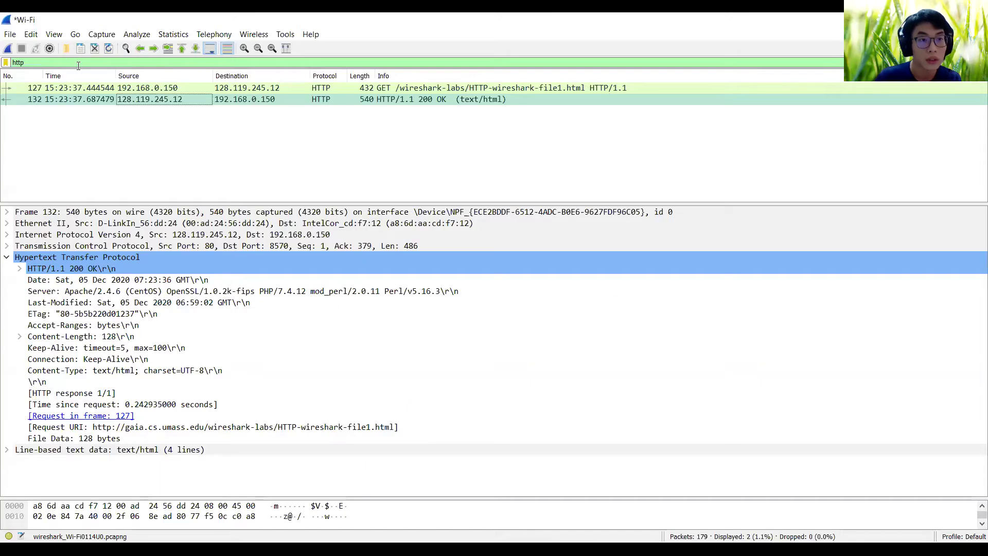
pyautogui.click(69, 88)
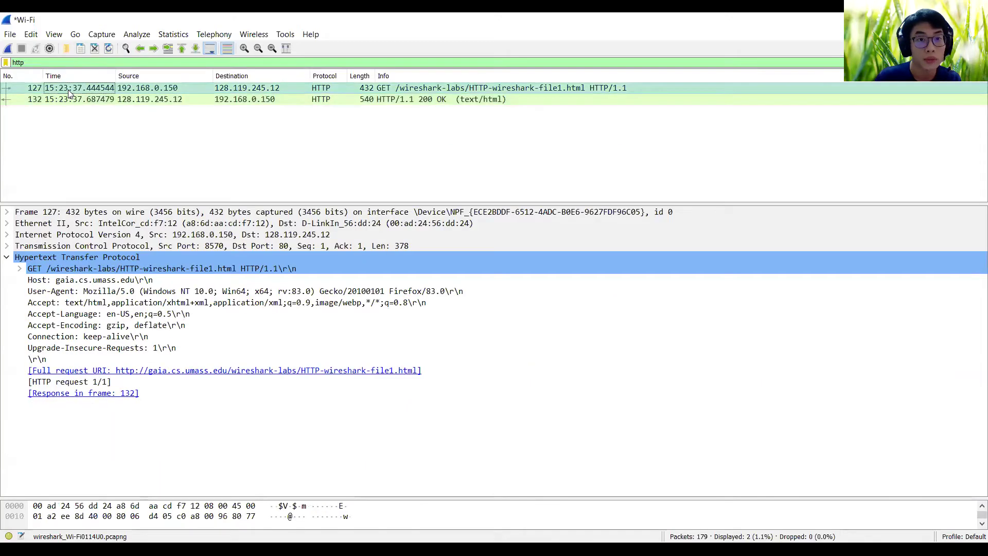
pyautogui.click(119, 315)
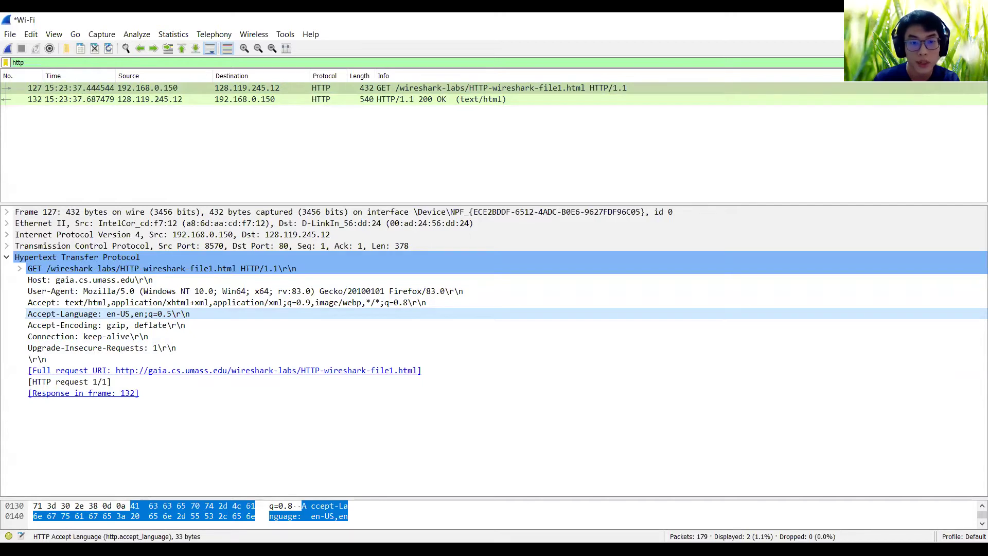
# Step: Read question 3 in the lab PDF and locate the computer's and server's IP addresses in the GET packet's Internet Protocol line in Wireshark
pyautogui.hotkey('alt', 'Tab')
pyautogui.moveTo(352, 326); pyautogui.dragTo(620, 326)
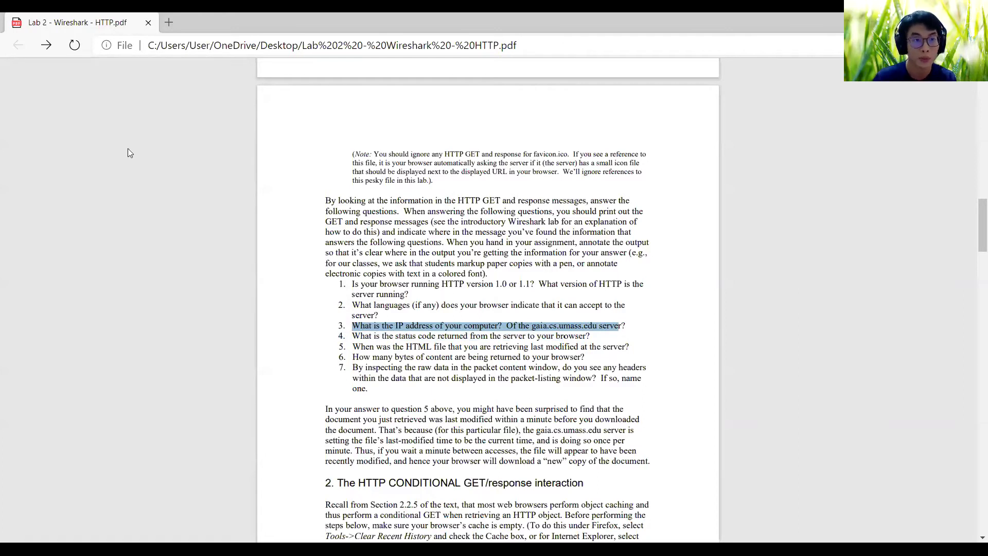
pyautogui.hotkey('alt', 'Tab')
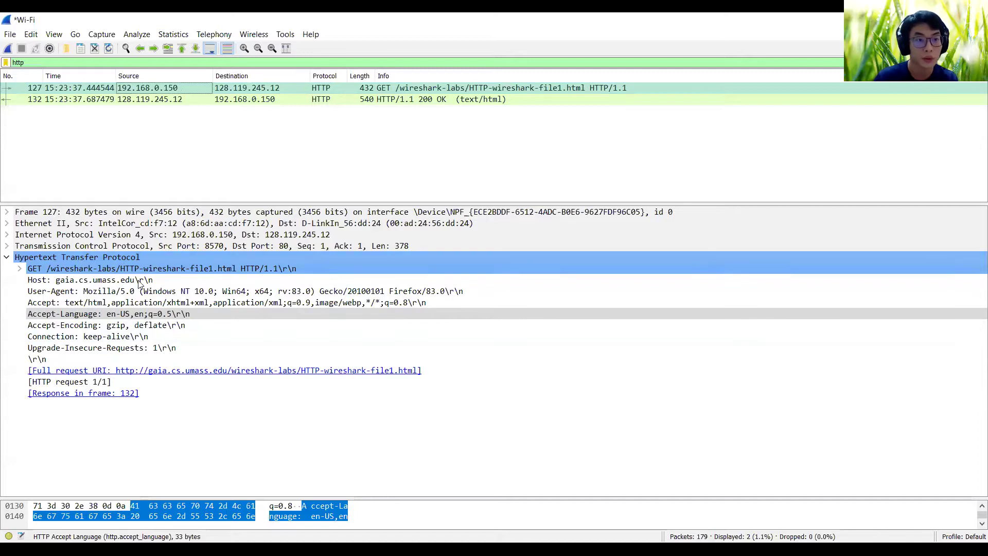
pyautogui.click(163, 236)
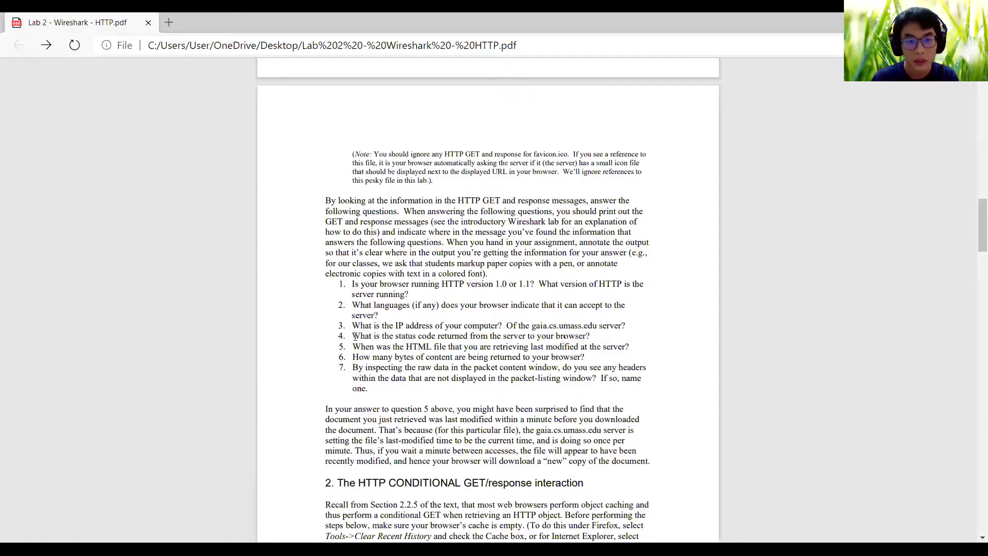
# Step: Read question 4 in the lab PDF and inspect the server's response packet in Wireshark for the returned status code
pyautogui.moveTo(353, 336); pyautogui.dragTo(601, 348)
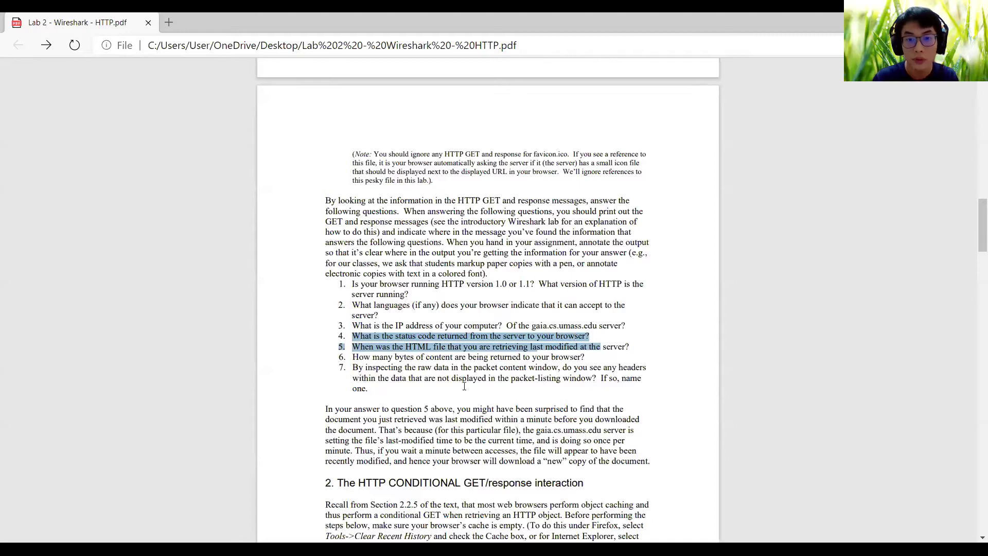
pyautogui.click(456, 409)
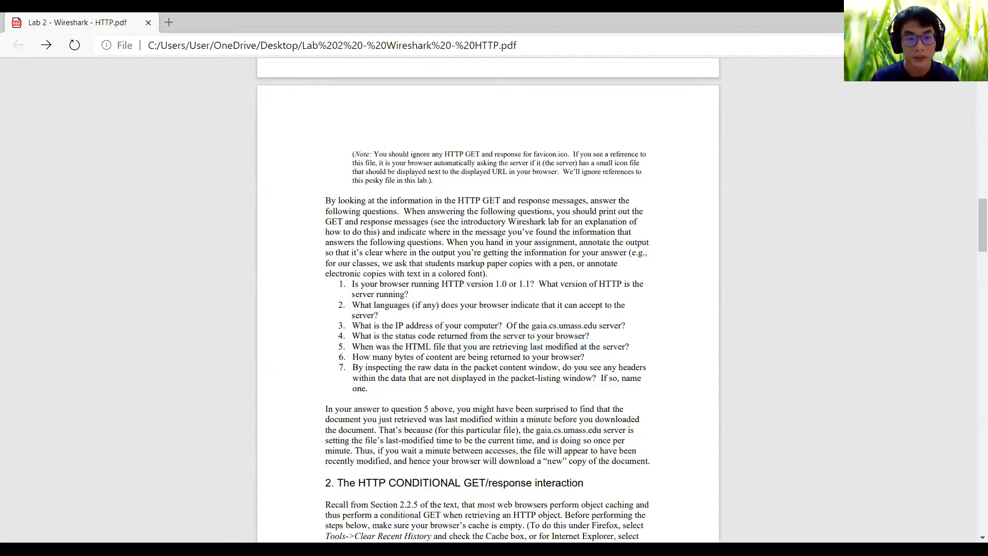
pyautogui.hotkey('alt', 'Tab')
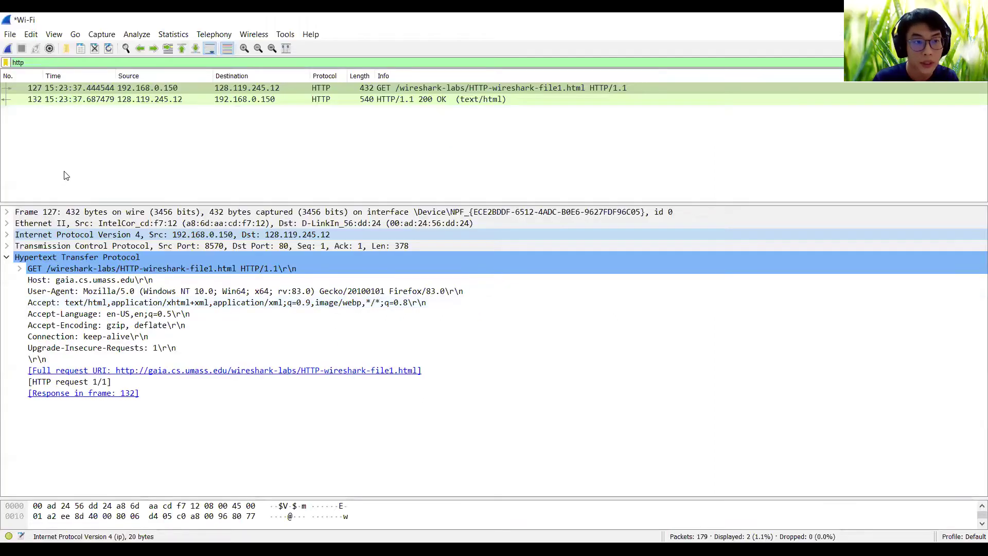
pyautogui.click(60, 101)
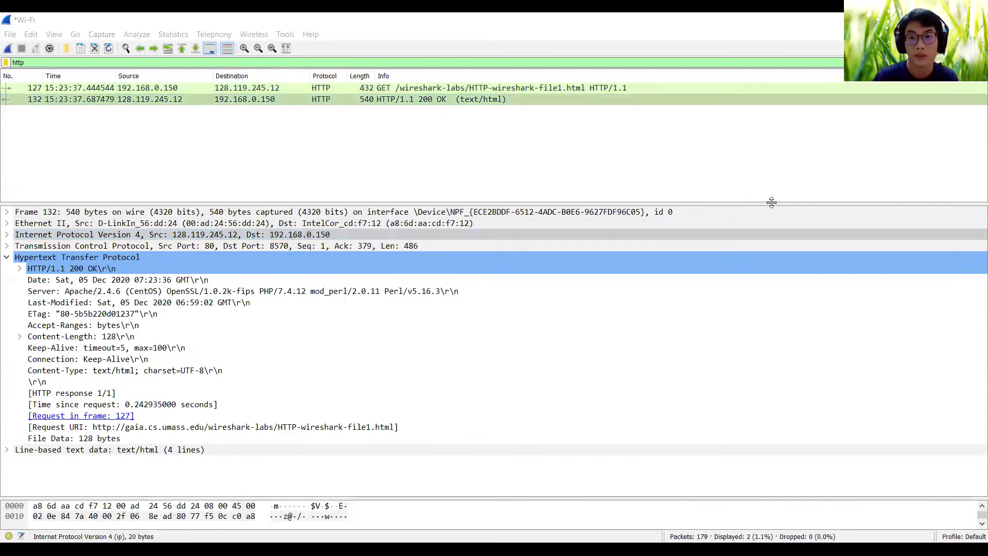
pyautogui.click(397, 120)
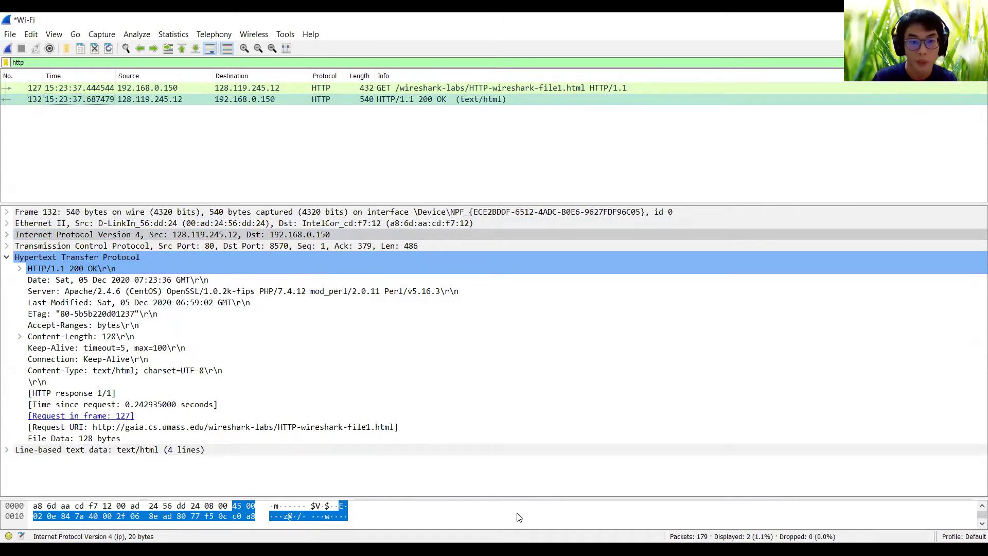
# Step: Read question 5 in the lab PDF and find the HTML file's modification time in the response packet's Last-Modified header in Wireshark
pyautogui.hotkey('alt', 'Tab')
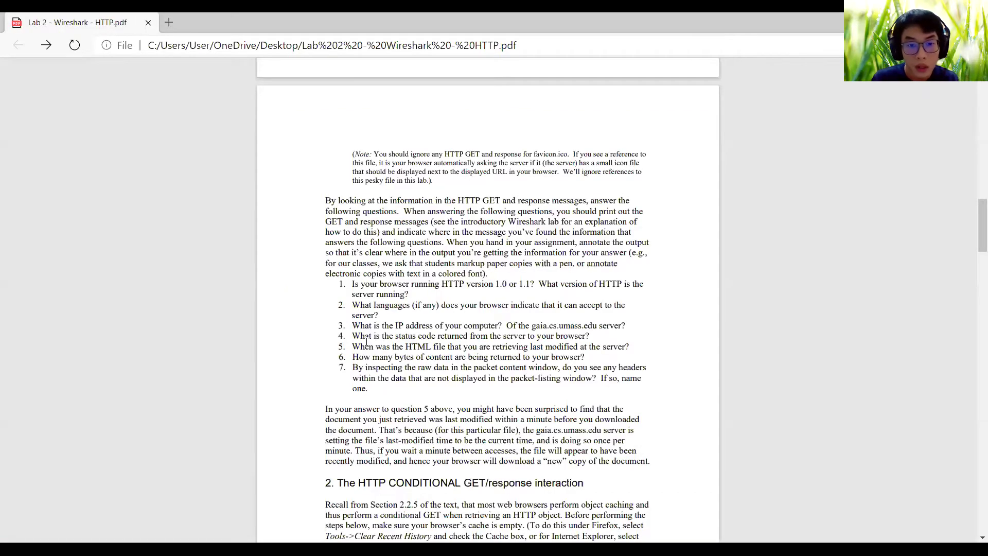
pyautogui.moveTo(353, 347); pyautogui.dragTo(611, 347)
pyautogui.click(611, 347)
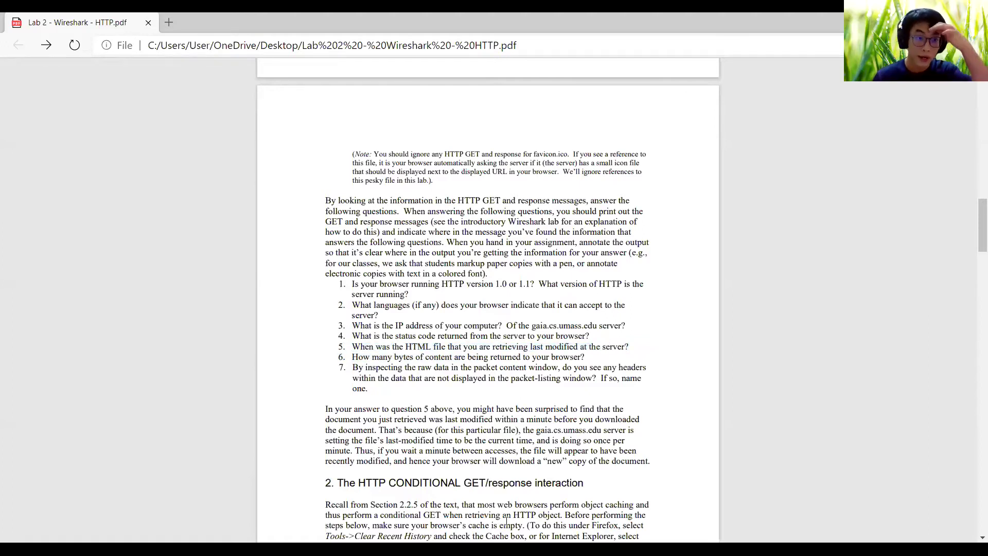
pyautogui.hotkey('alt', 'Tab')
pyautogui.click(147, 100)
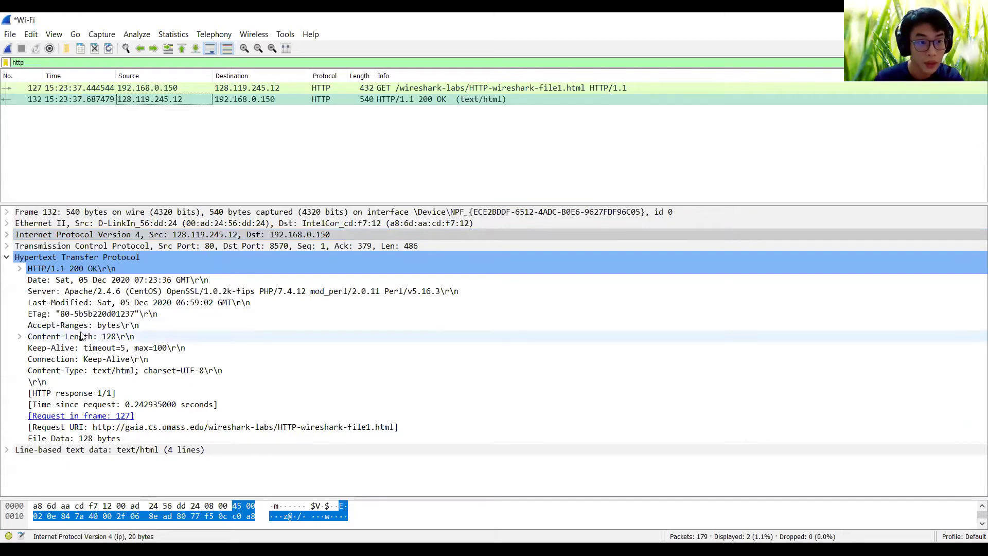
pyautogui.click(75, 304)
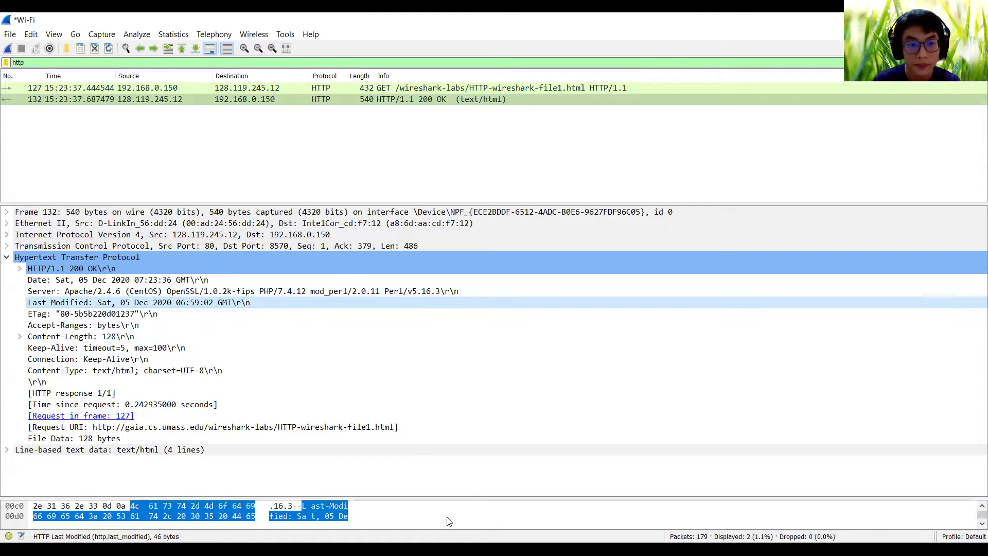
# Step: Read question 6 in the lab PDF and find the returned byte count in the response packet's Content-Length header in Wireshark
pyautogui.hotkey('alt', 'Tab')
pyautogui.moveTo(352, 357); pyautogui.dragTo(586, 358)
pyautogui.click(537, 482)
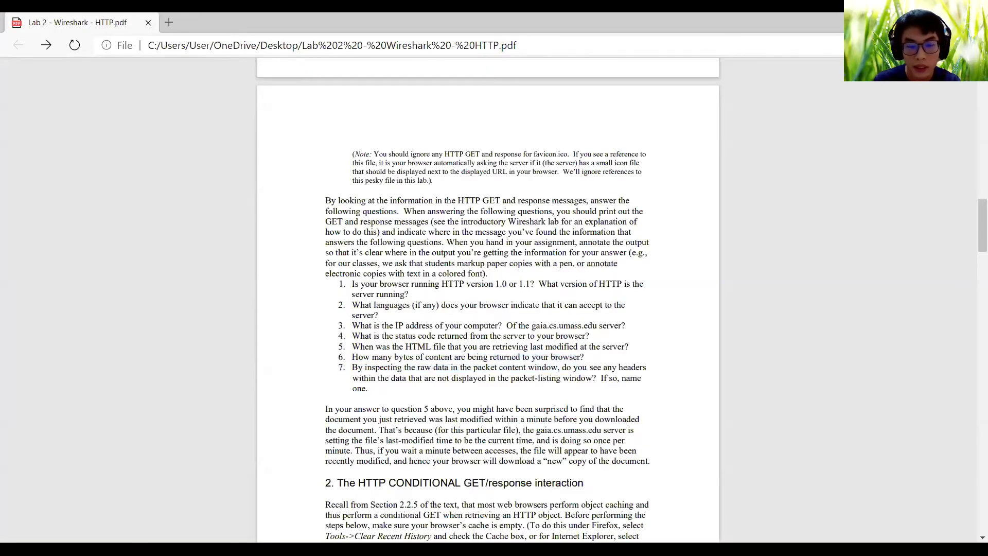
pyautogui.hotkey('alt', 'Tab')
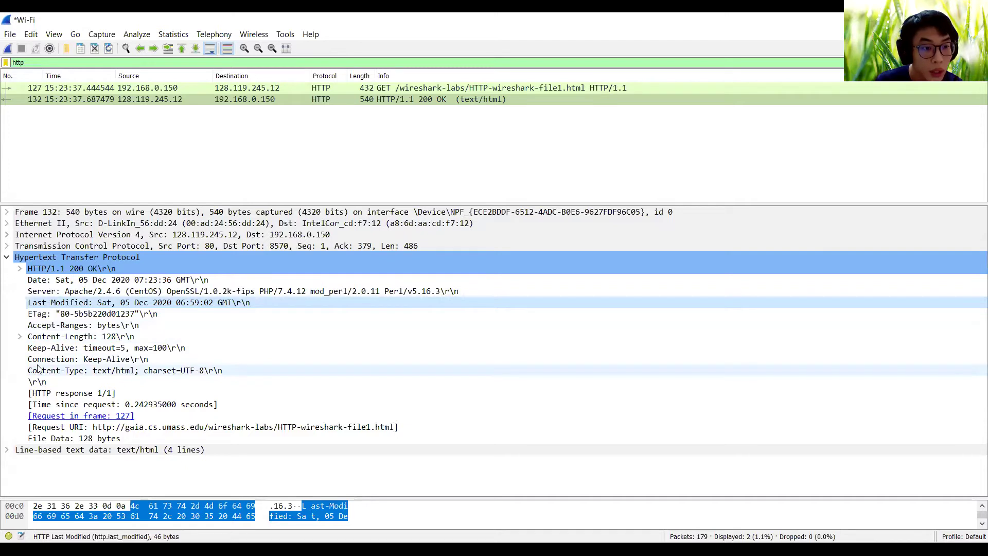
pyautogui.click(136, 336)
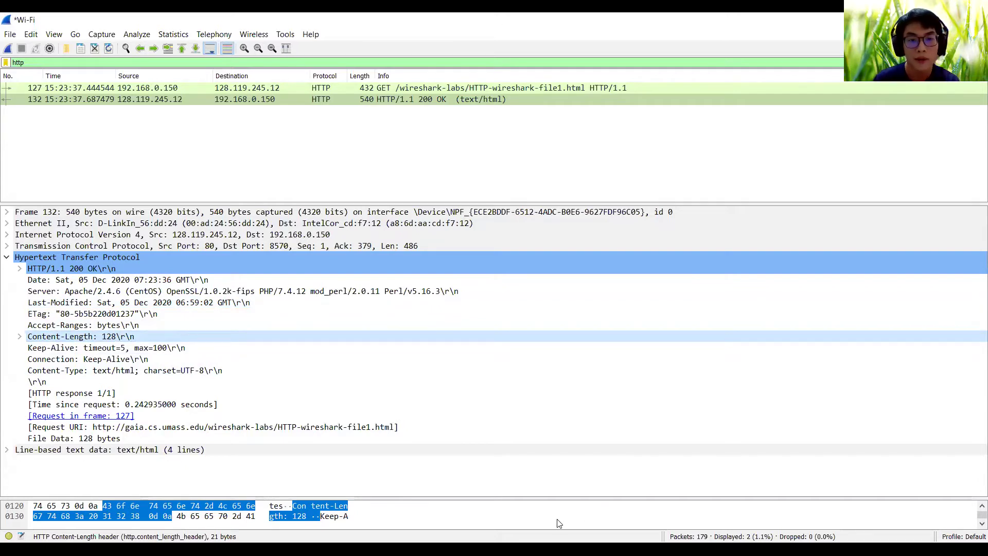
# Step: Read question 7 in the lab PDF and check the GET packet's raw data against its listed headers in Wireshark
pyautogui.hotkey('alt', 'Tab')
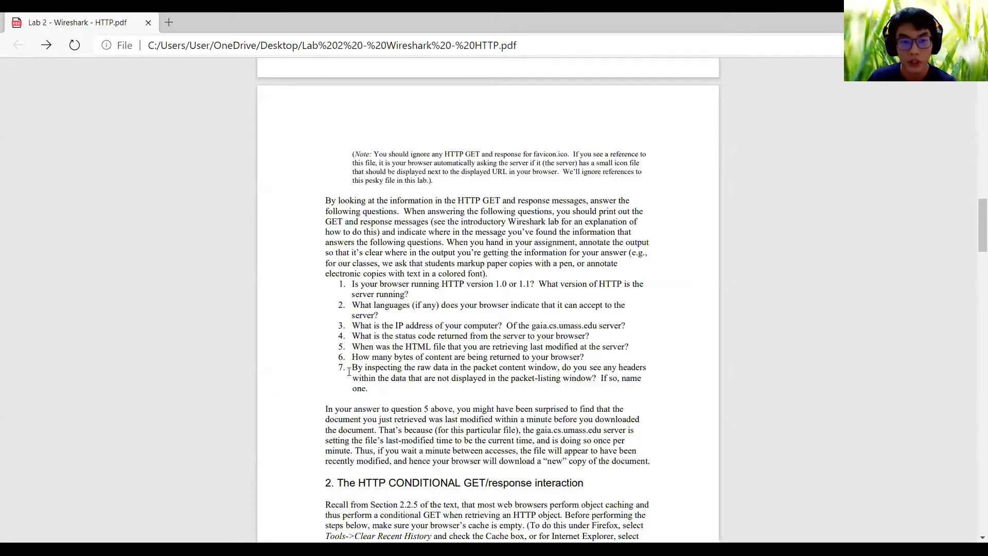
pyautogui.moveTo(354, 369); pyautogui.dragTo(514, 378)
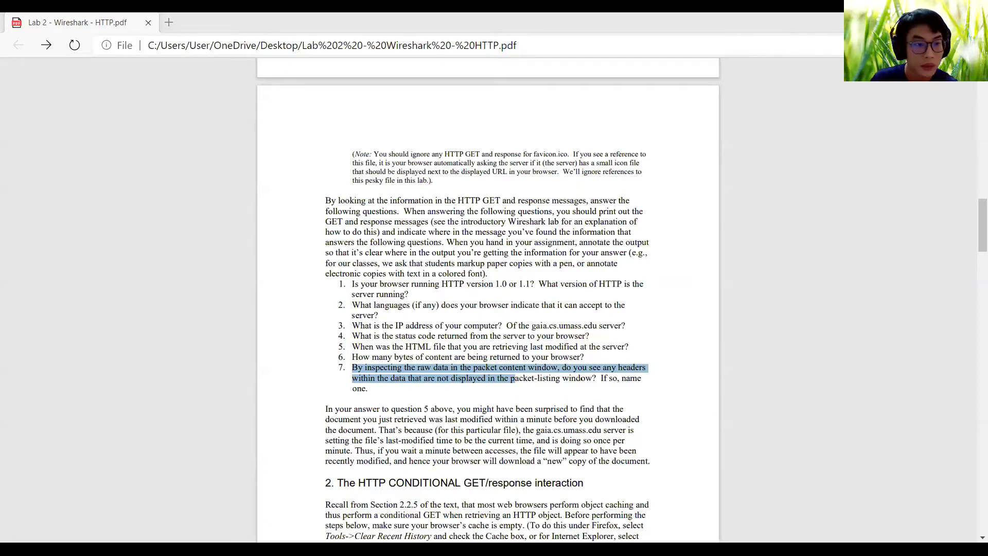
pyautogui.hotkey('alt', 'Tab')
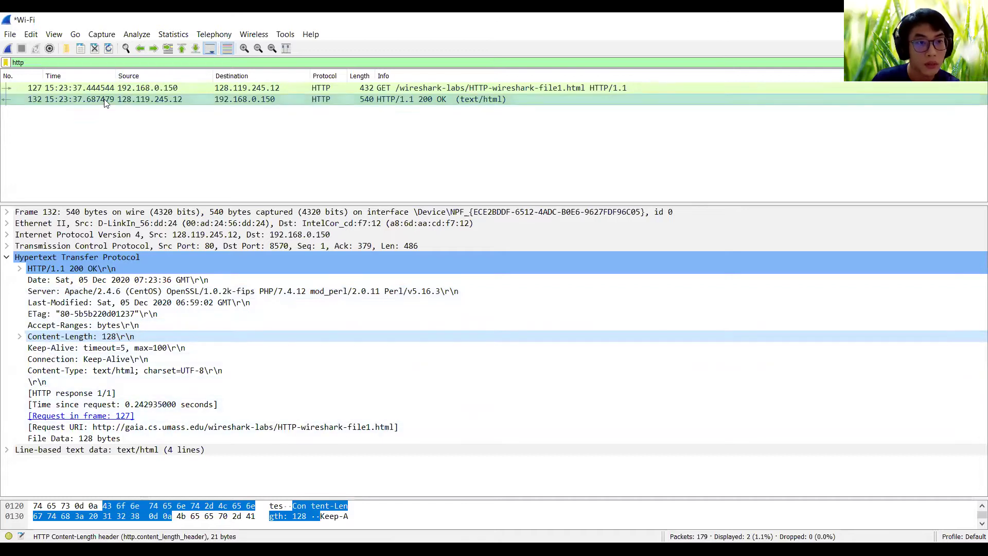
pyautogui.click(120, 90)
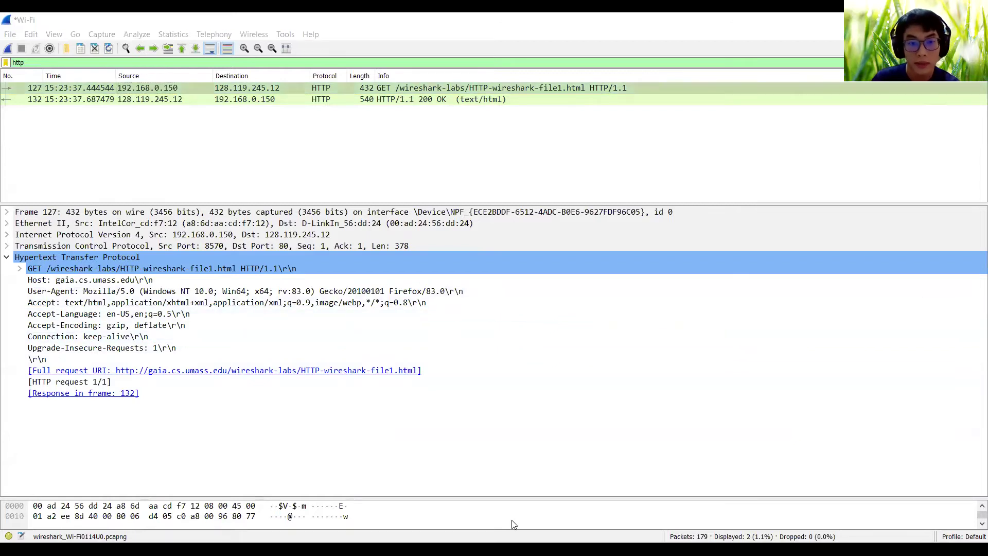
# Step: Read the section 2 instructions on the HTTP conditional GET/response interaction in the lab PDF
pyautogui.hotkey('alt', 'Tab')
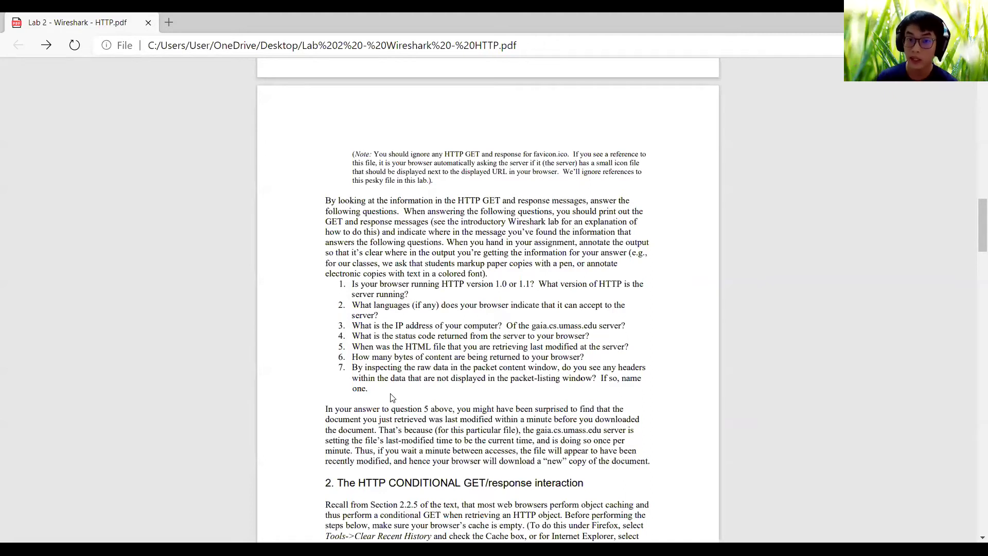
pyautogui.scroll(-3, 449, 363)
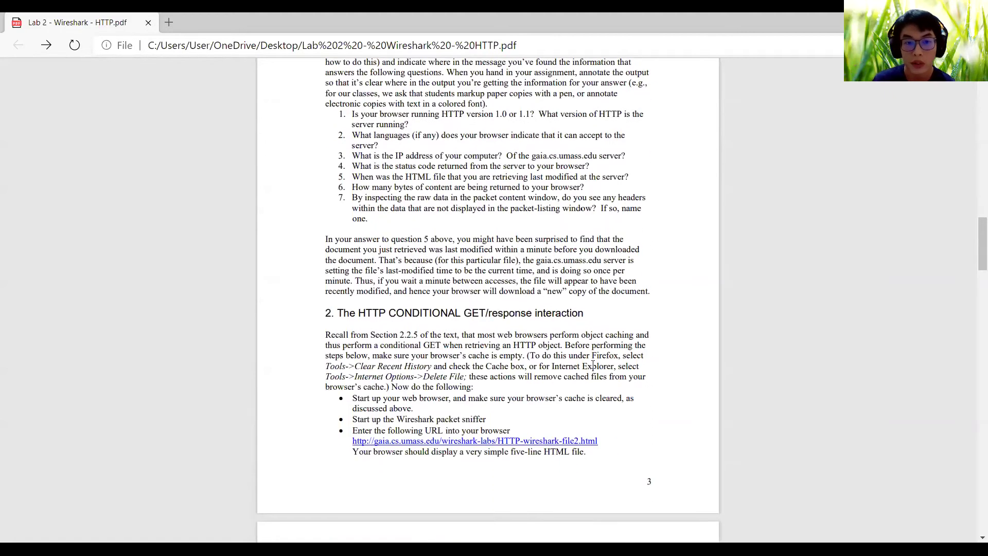
pyautogui.scroll(-3, 567, 391)
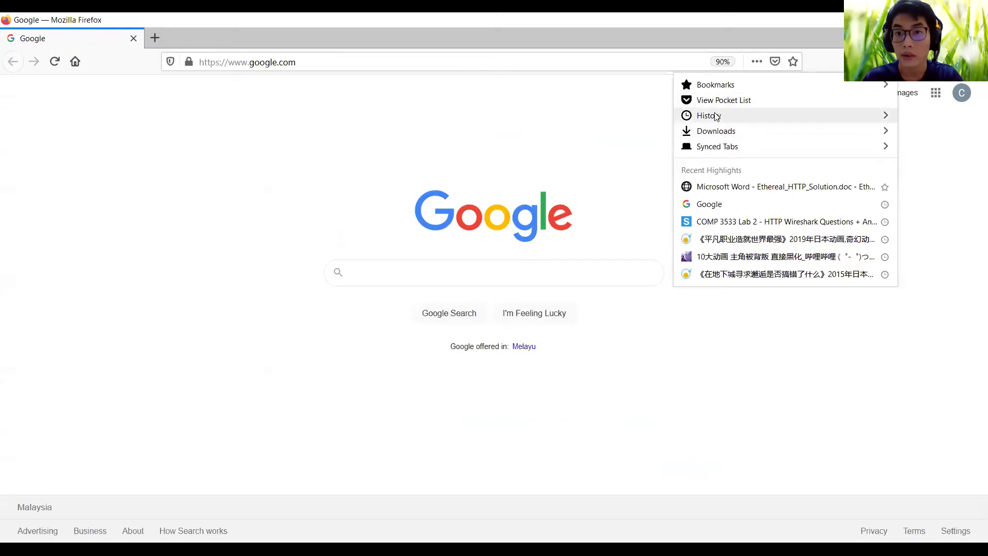
# Step: Clear Firefox's recent history for the last hour, including cookies and cache
pyautogui.click(715, 115)
pyautogui.click(731, 128)
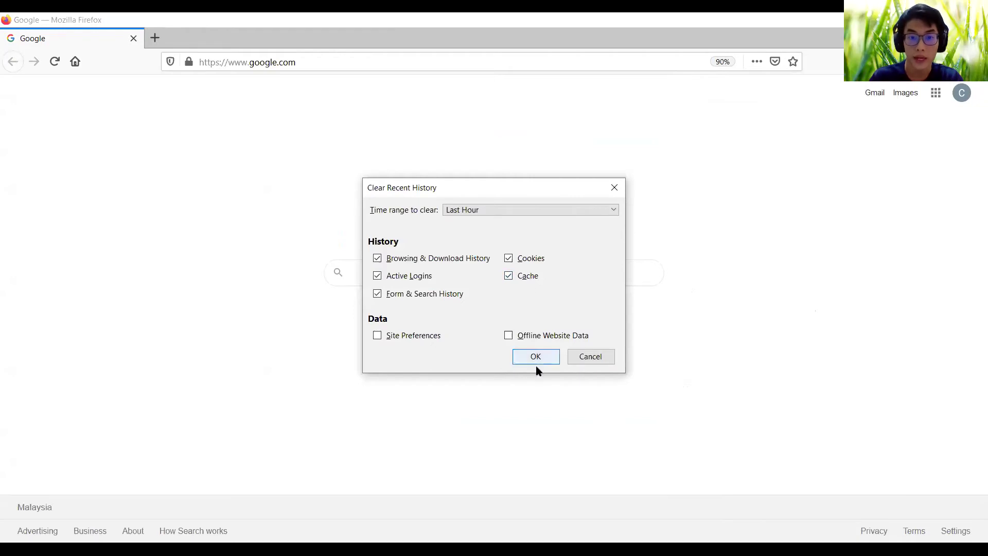
pyautogui.click(538, 359)
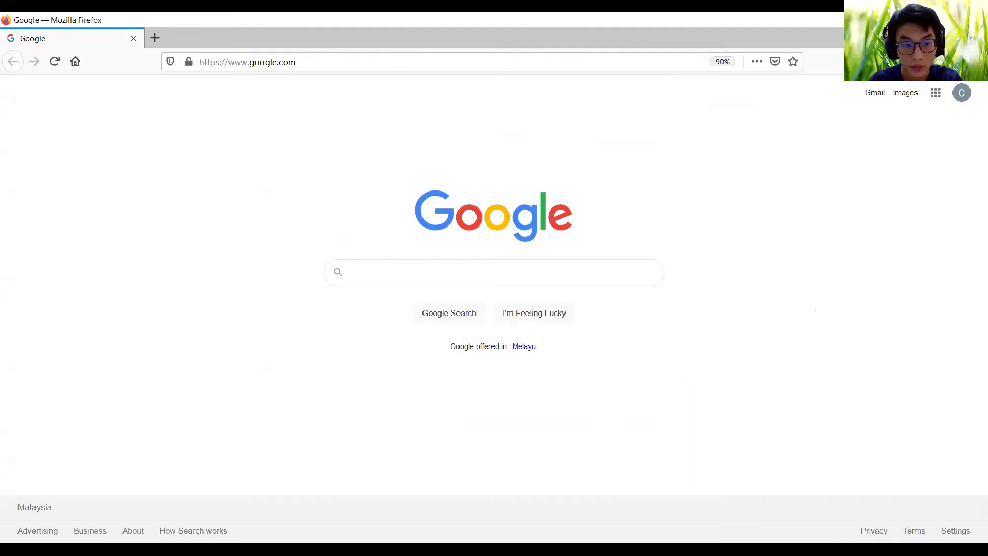
# Step: Start a new packet capture on the Wi-Fi interface in Wireshark
pyautogui.hotkey('alt', 'Tab')
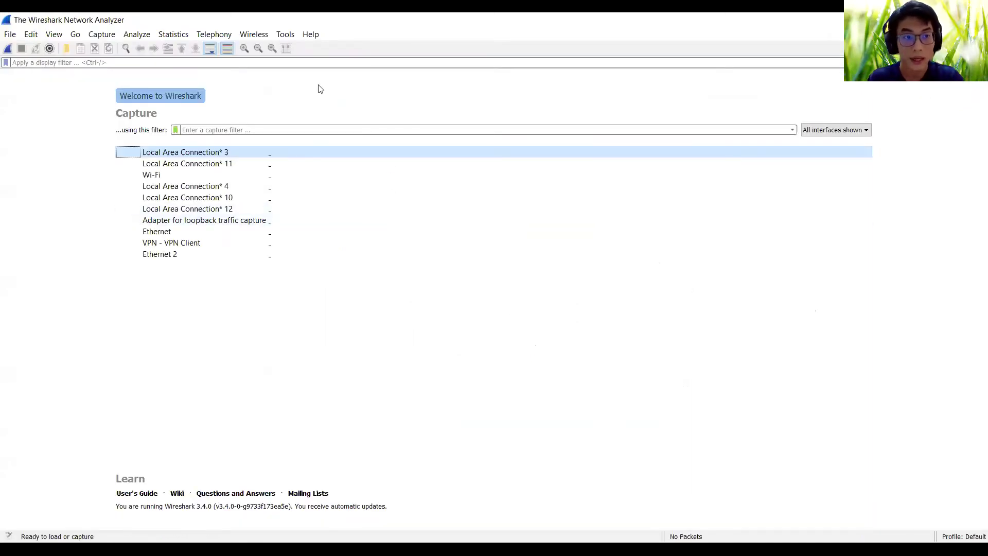
pyautogui.click(312, 175)
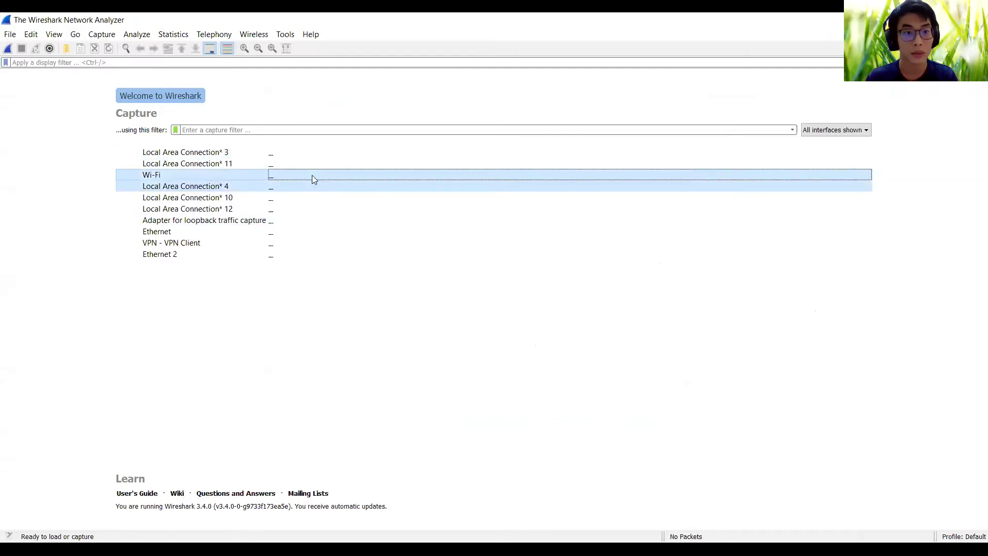
pyautogui.click(8, 49)
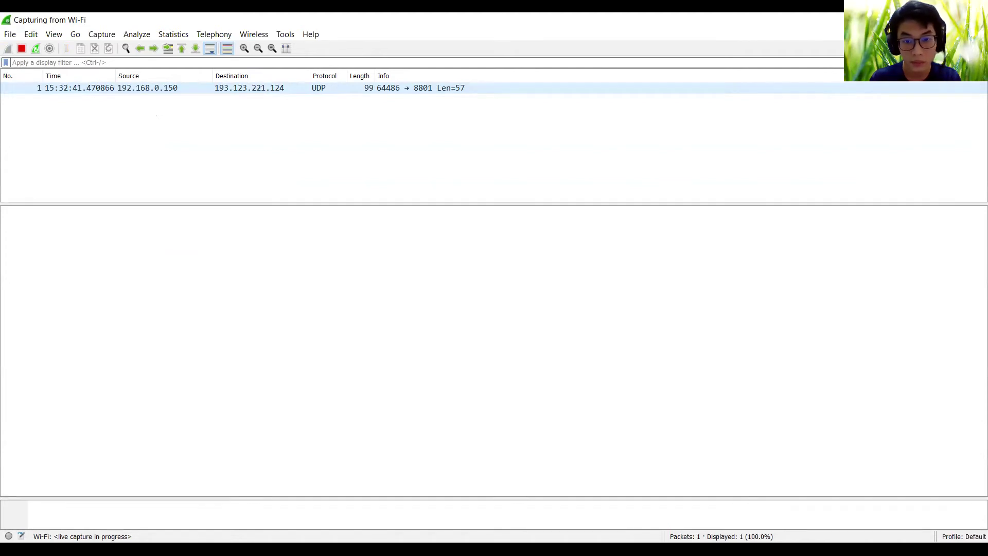
pyautogui.hotkey('alt', 'Tab')
pyautogui.click(314, 63)
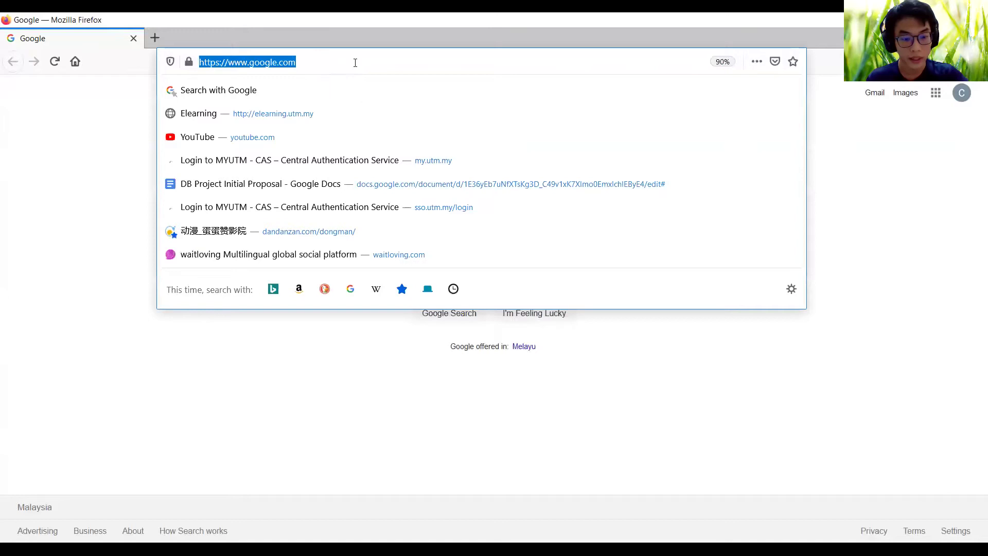
pyautogui.write('http://gaia.cs.umass.edu/wireshark-labs/HTTP-wireshark-file2.html')
pyautogui.press('Return')
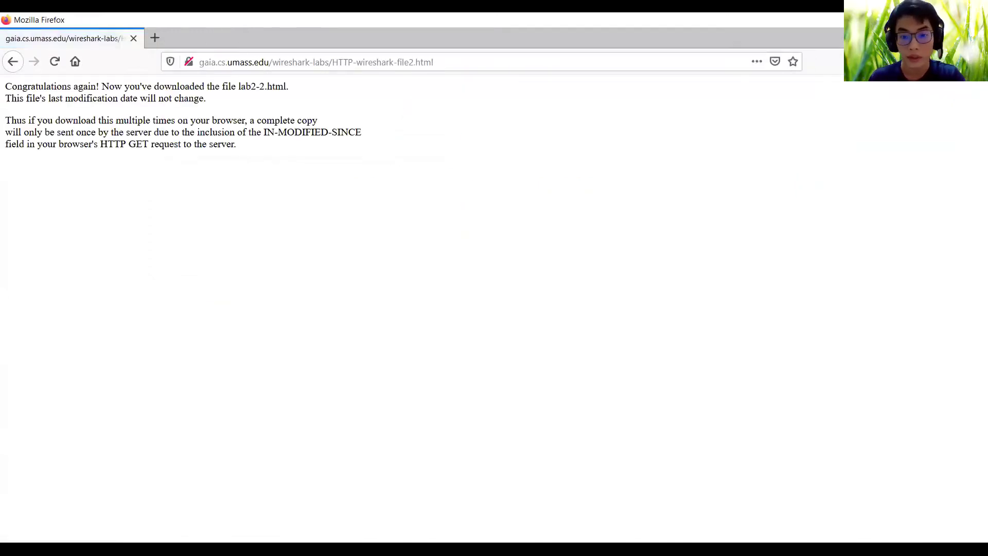
# Step: Return to the Wireshark capture and apply the display filter http
pyautogui.hotkey('alt', 'Tab')
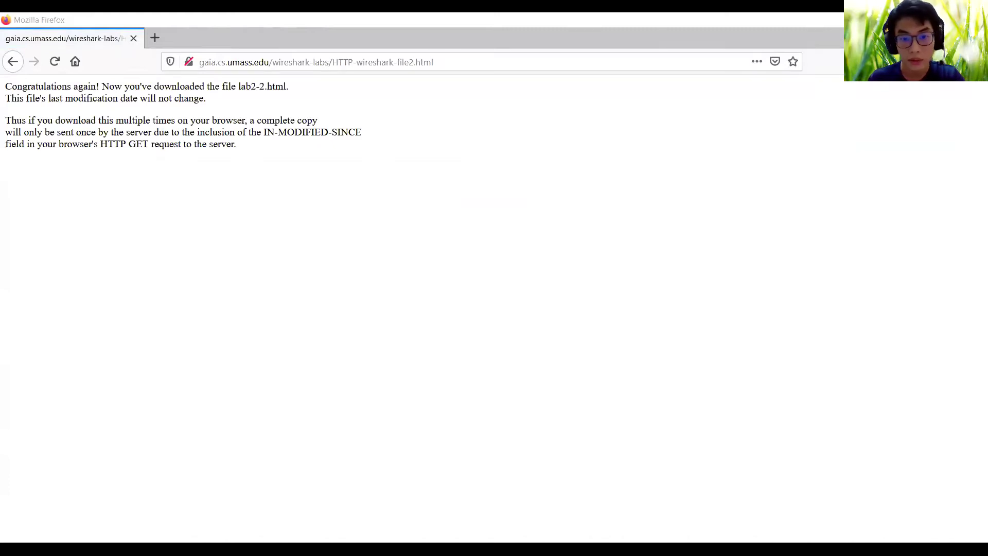
pyautogui.hotkey('alt', 'Tab')
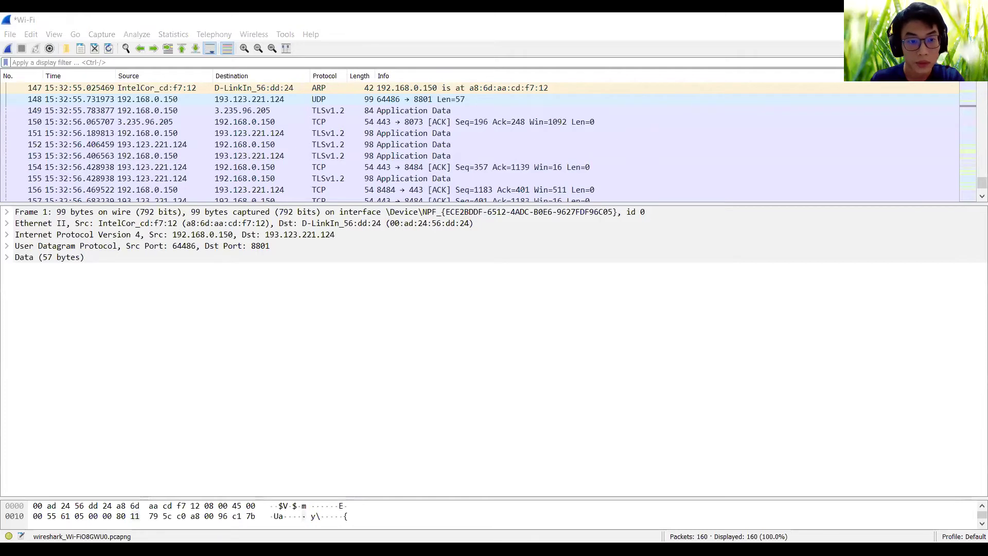
pyautogui.click(138, 62)
pyautogui.write('h')
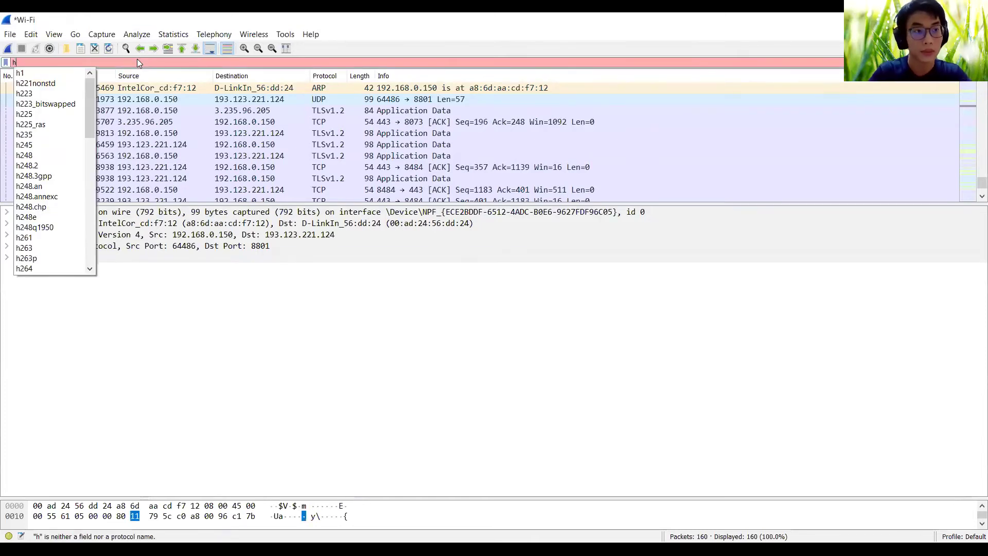
pyautogui.write('ttp')
pyautogui.press('Return')
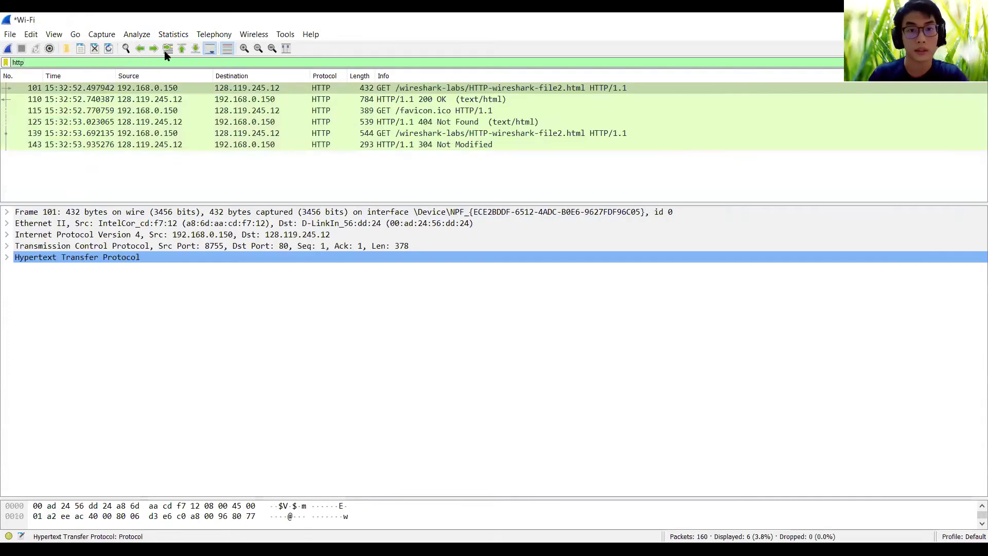
# Step: Ignore the favicon.ico request packet and its 404 Not Found response in the packet list
pyautogui.click(345, 115)
pyautogui.rightClick(350, 110)
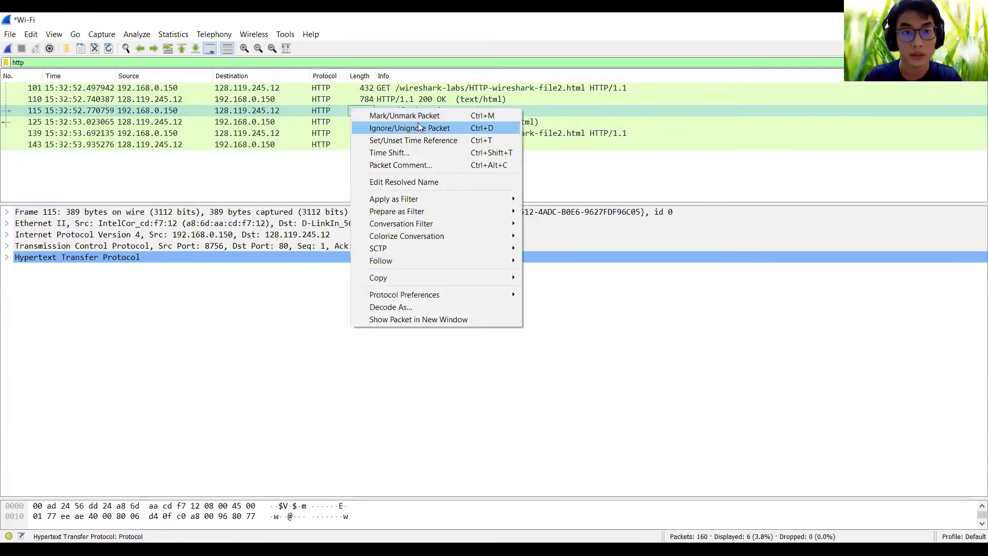
pyautogui.click(418, 123)
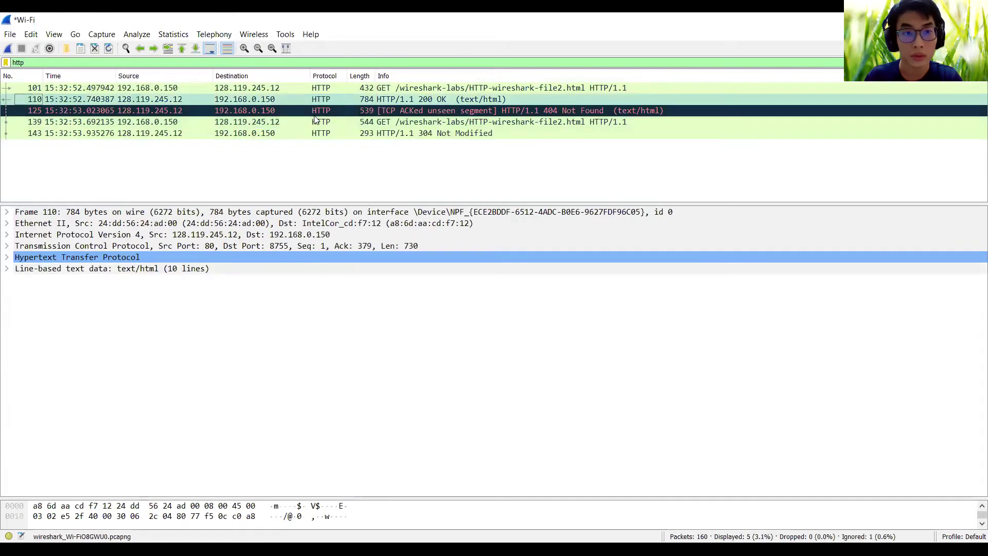
pyautogui.rightClick(358, 111)
pyautogui.click(407, 130)
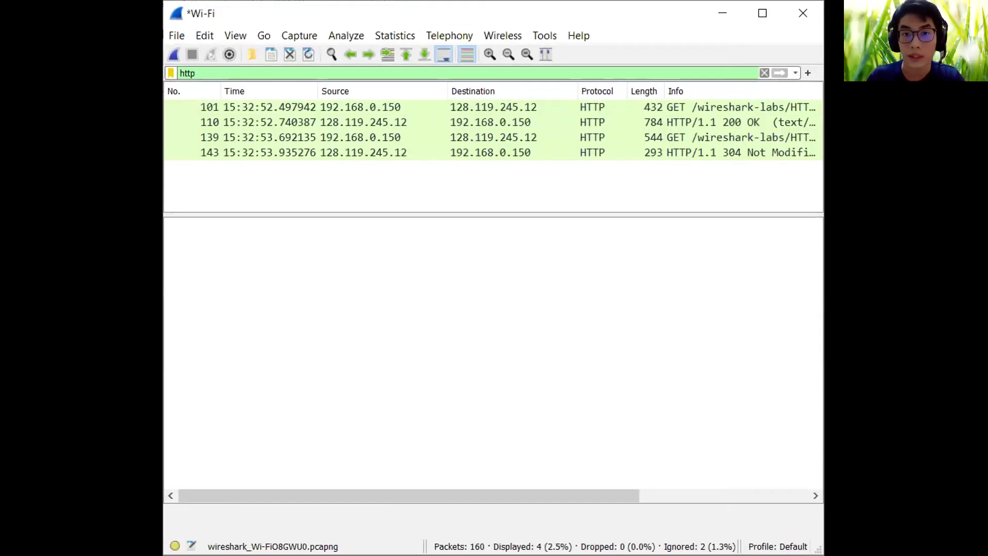
# Step: Read question 8 in the lab PDF and check the first GET packet's HTTP headers in Wireshark for an IF-MODIFIED-SINCE line
pyautogui.click(723, 13)
pyautogui.scroll(-10, 467, 403)
pyautogui.scroll(6, 467, 403)
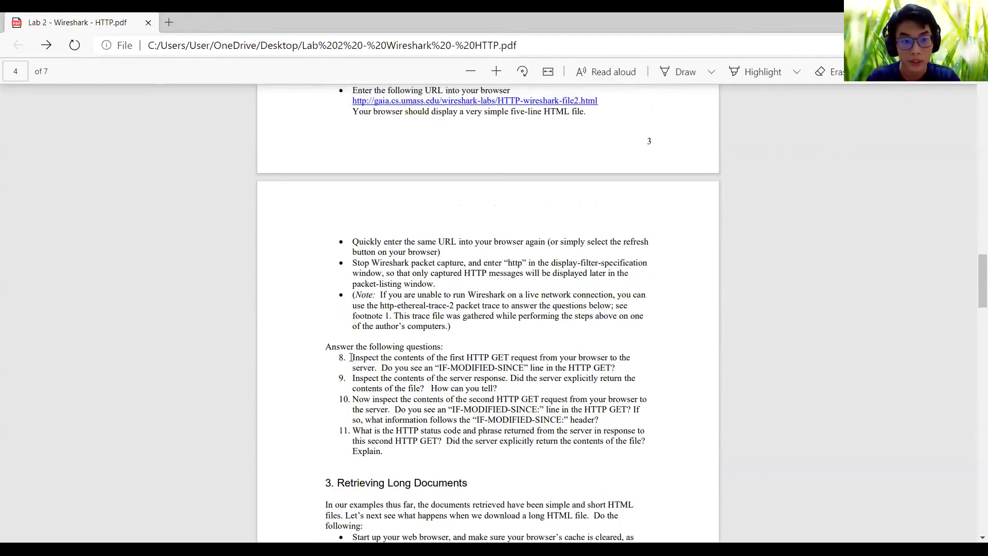
pyautogui.moveTo(351, 357); pyautogui.dragTo(423, 358)
pyautogui.click(439, 366)
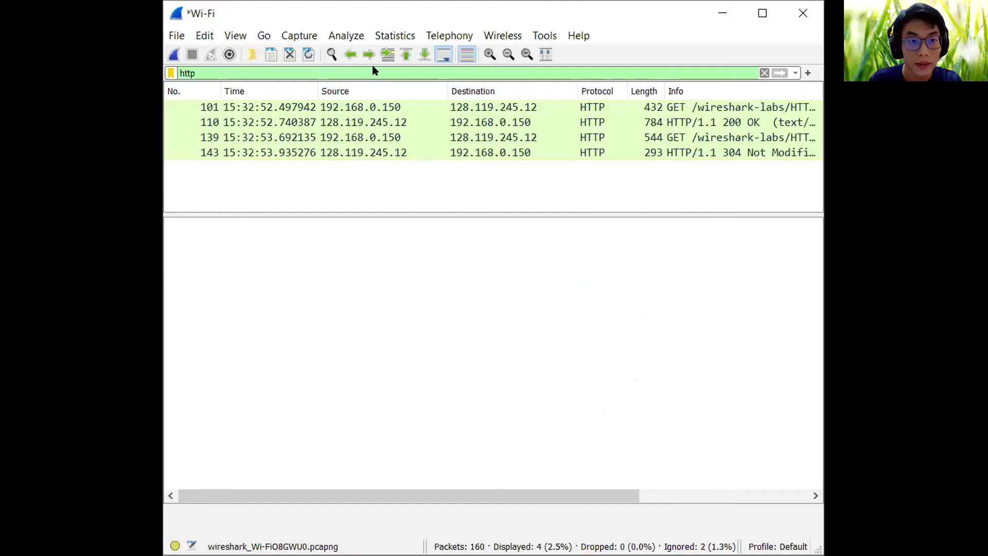
pyautogui.click(377, 106)
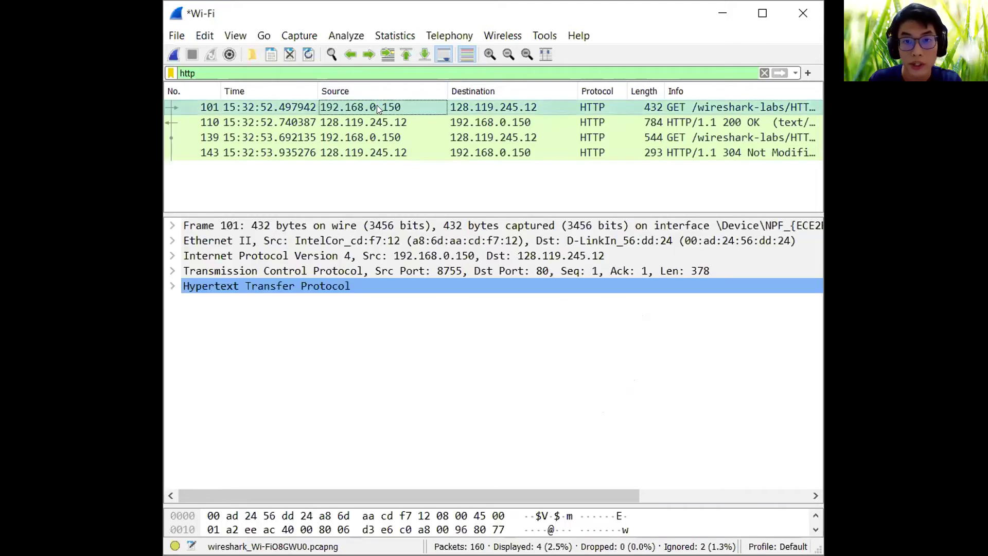
pyautogui.click(763, 13)
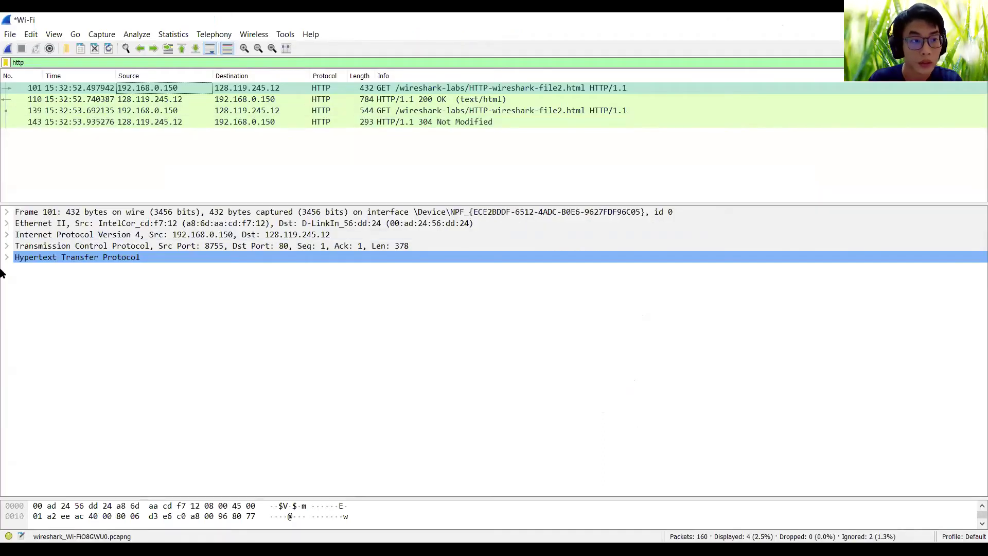
pyautogui.click(7, 257)
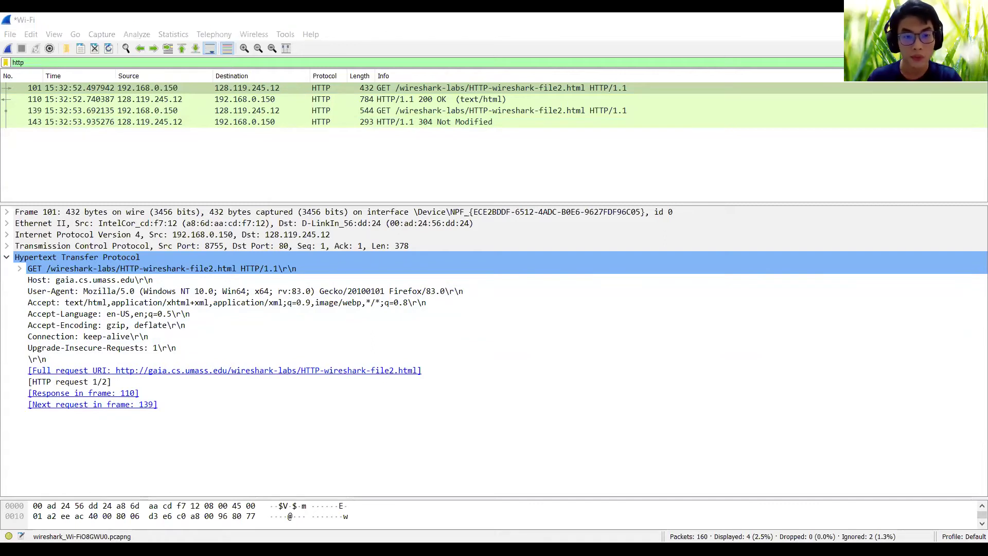
# Step: Read question 9 in the lab PDF and examine the 200 OK response's line-based text data in Wireshark for the file contents
pyautogui.hotkey('alt', 'Tab')
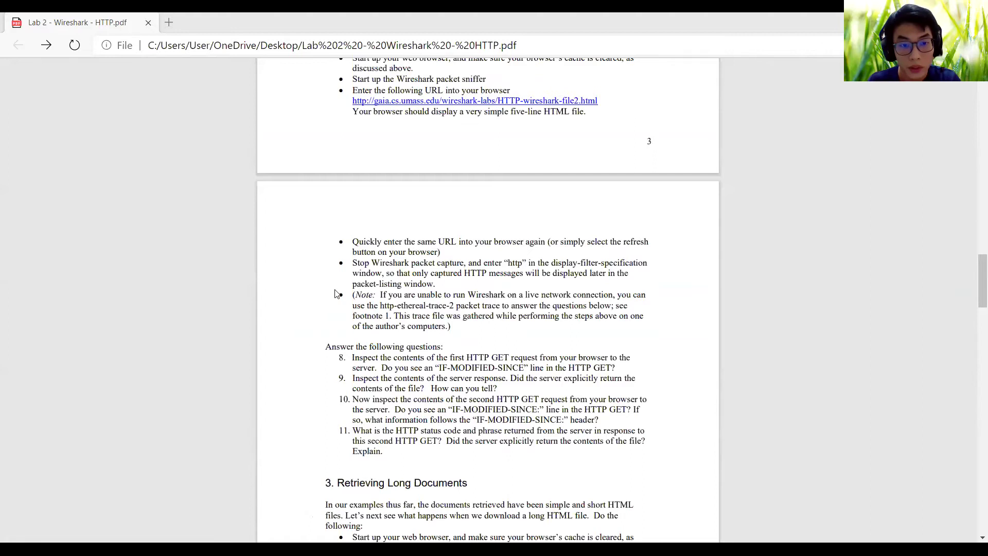
pyautogui.moveTo(353, 379); pyautogui.dragTo(500, 389)
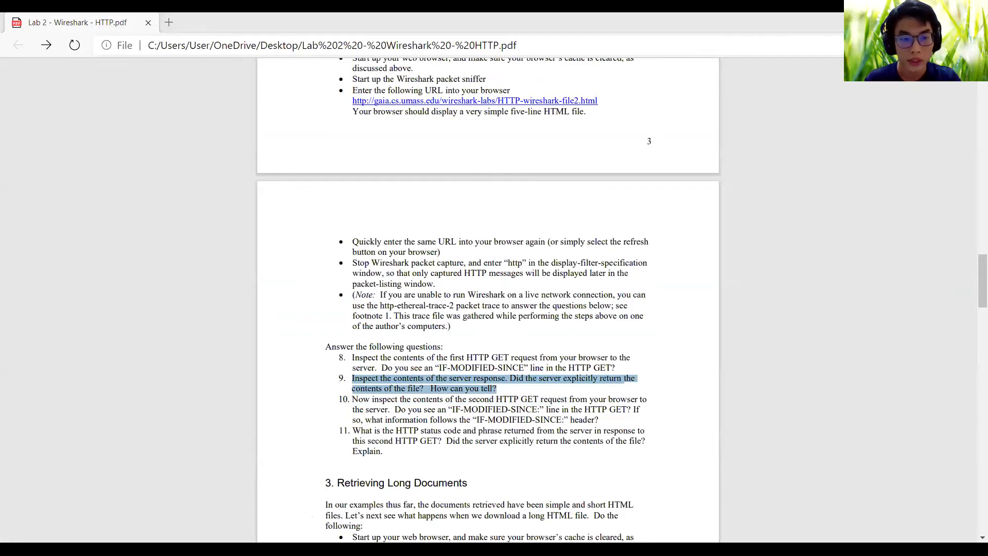
pyautogui.hotkey('alt', 'Tab')
pyautogui.press('Down')
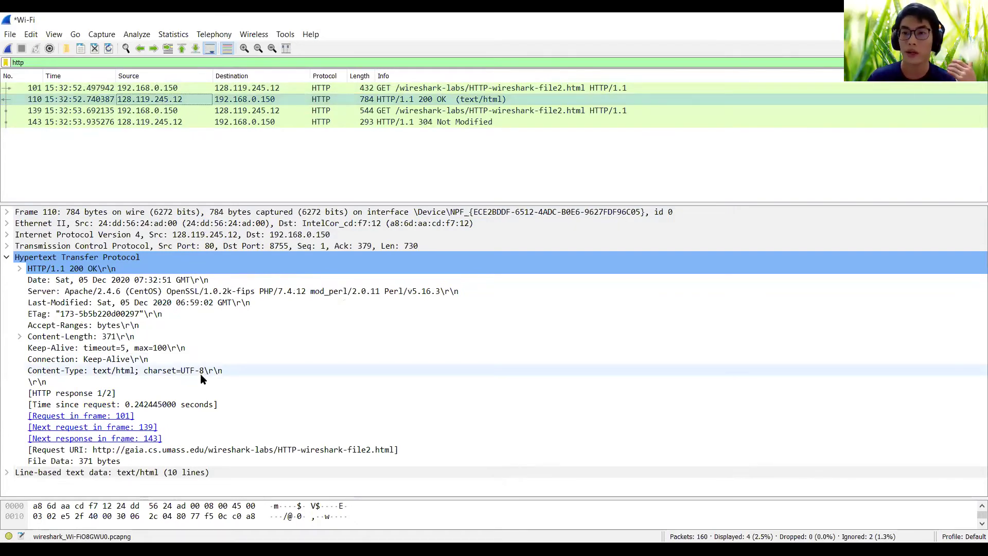
pyautogui.doubleClick(41, 471)
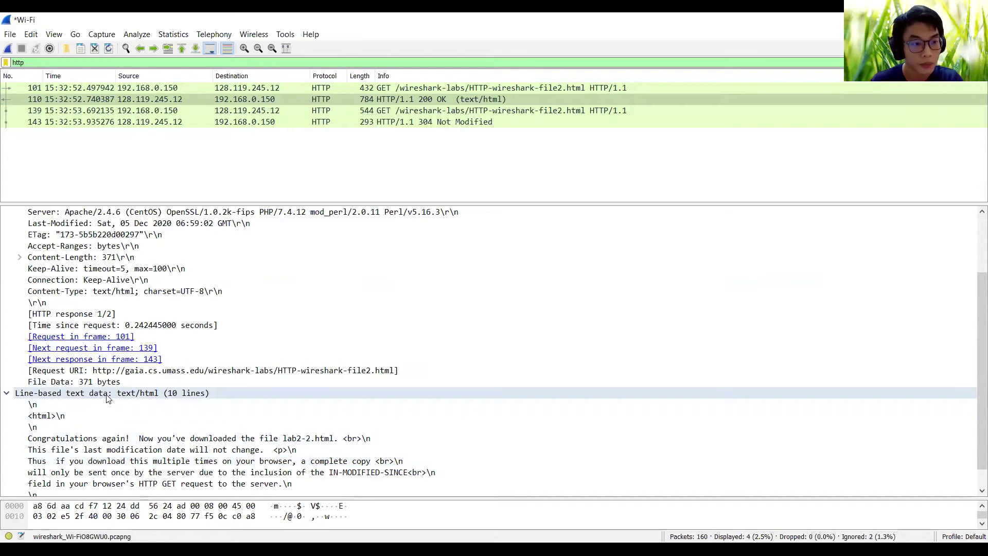
pyautogui.scroll(-1, 98, 401)
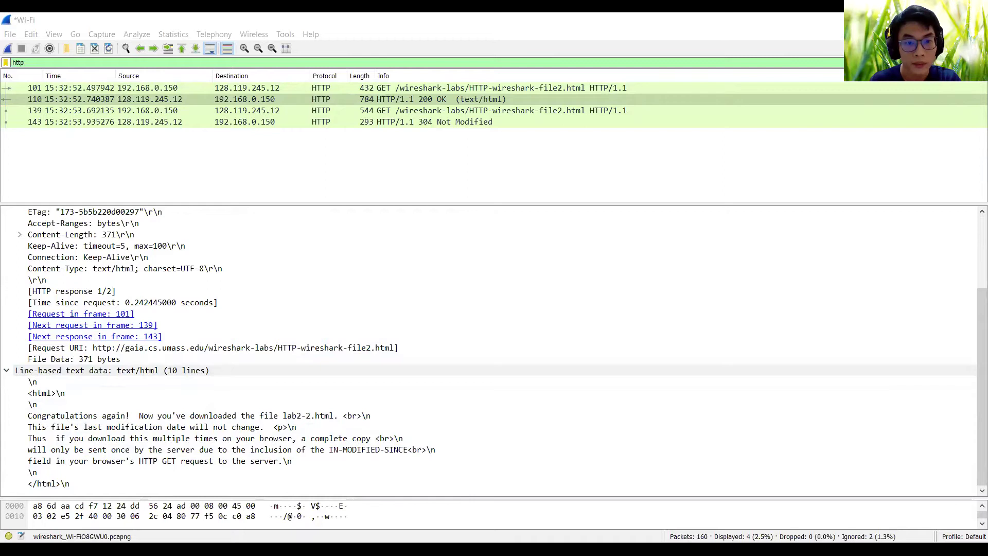
# Step: Read question 10 in the lab PDF and inspect the second GET packet's If-Modified-Since header line in Wireshark
pyautogui.hotkey('alt', 'Tab')
pyautogui.click(533, 394)
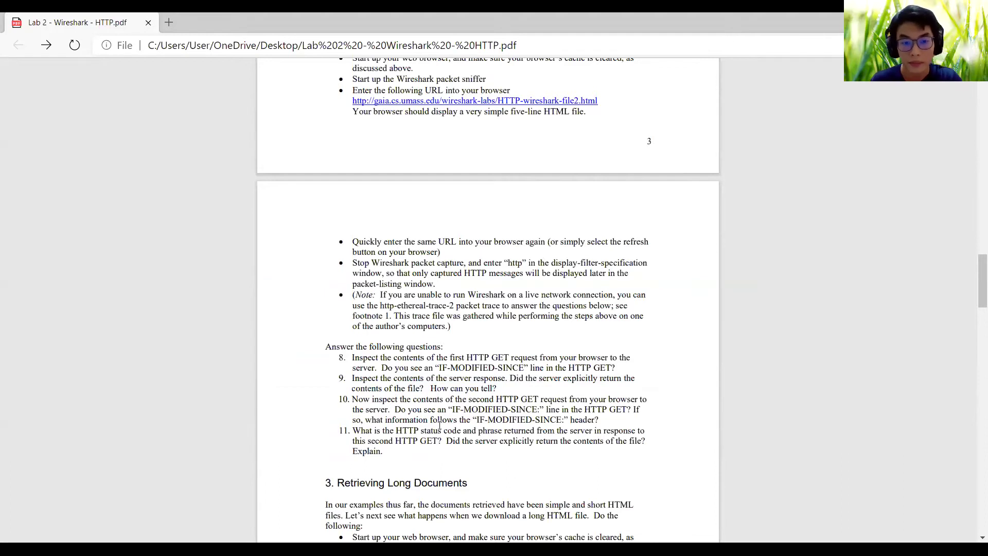
pyautogui.moveTo(352, 403); pyautogui.dragTo(507, 403)
pyautogui.click(507, 403)
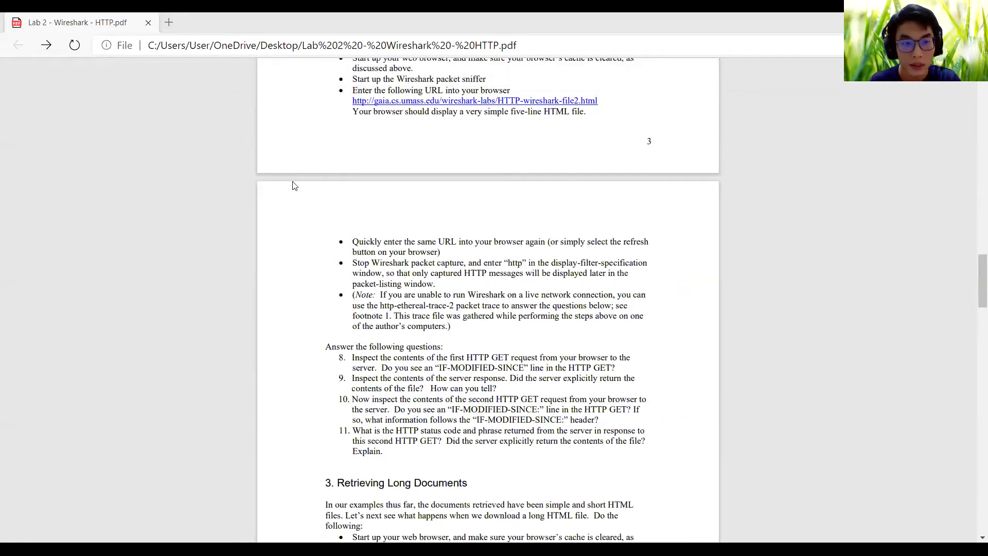
pyautogui.hotkey('alt', 'Tab')
pyautogui.click(206, 110)
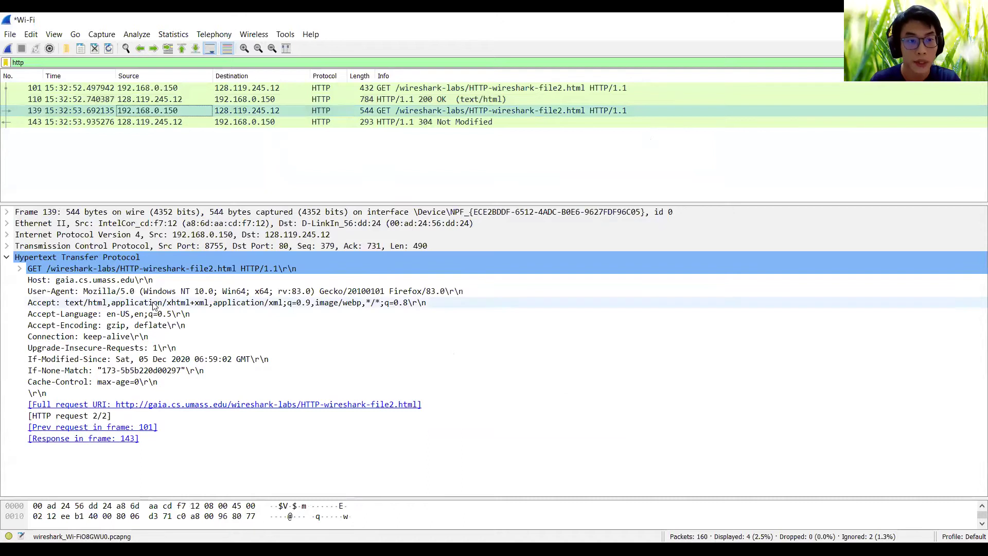
pyautogui.click(38, 362)
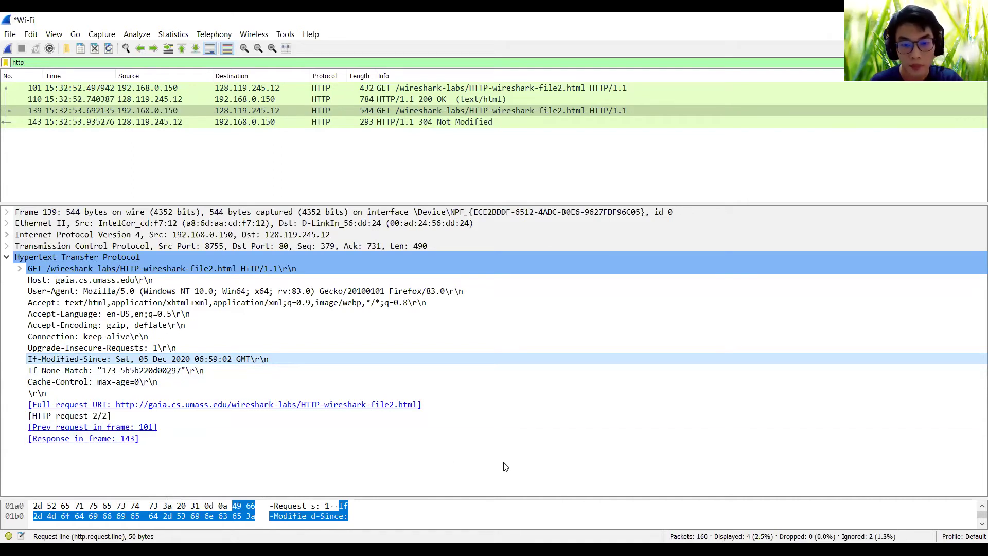
# Step: Read question 11 in the lab PDF and compare the 304 Not Modified response's details with the 200 OK response in Wireshark
pyautogui.hotkey('alt', 'Tab')
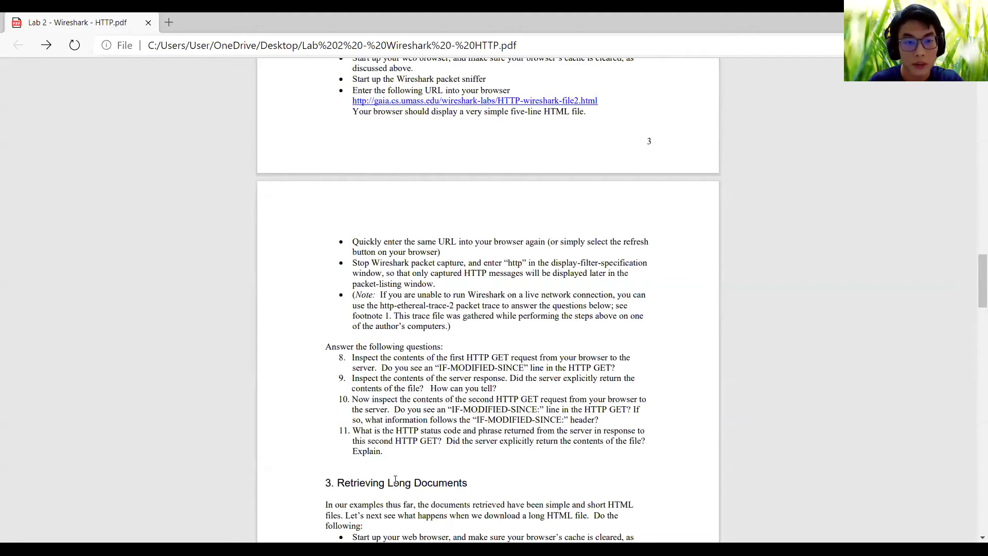
pyautogui.hotkey('alt', 'Tab')
pyautogui.click(82, 126)
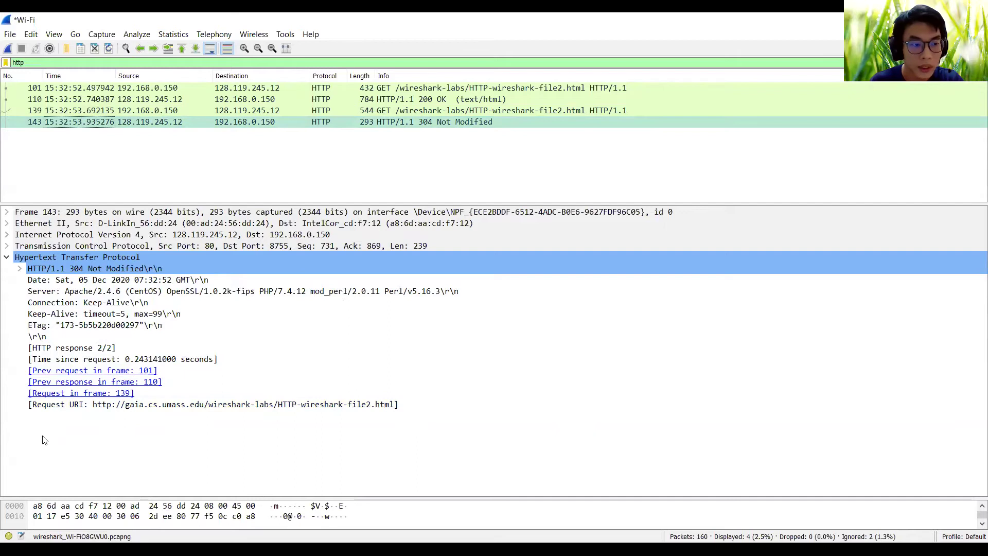
pyautogui.click(85, 101)
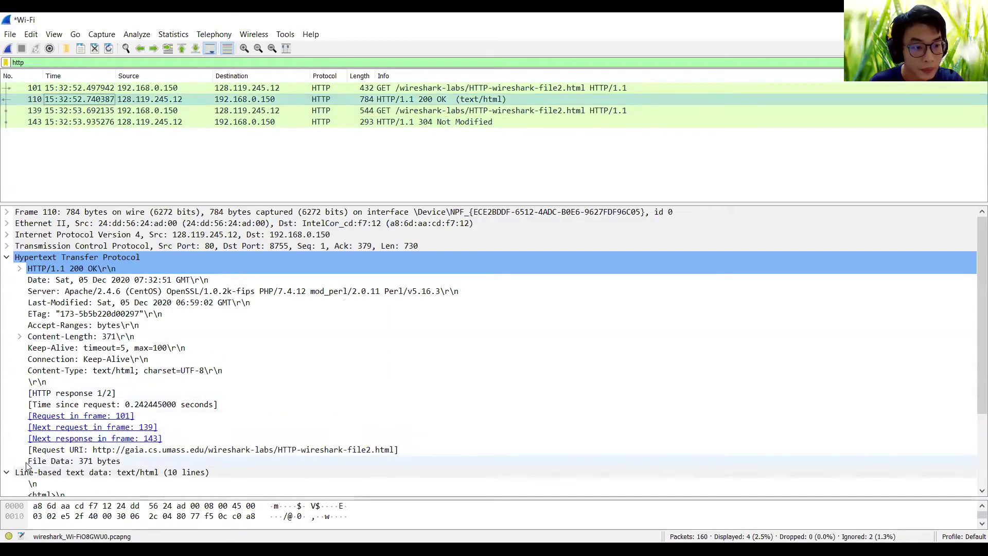
pyautogui.click(83, 123)
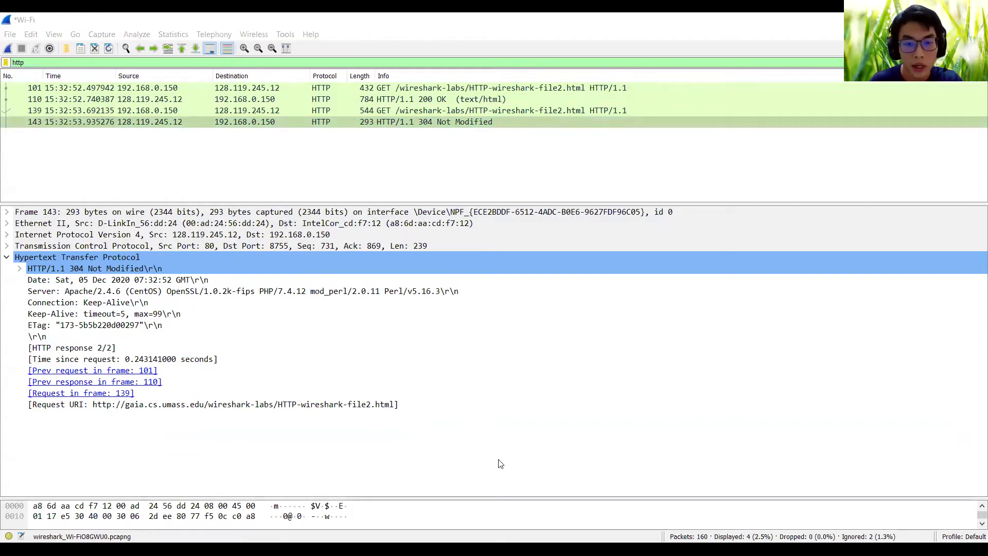
# Step: Read the Retrieving Long Documents instructions in the lab PDF, then clear Firefox's history, cookies and cache for the last hour
pyautogui.hotkey('alt', 'Tab')
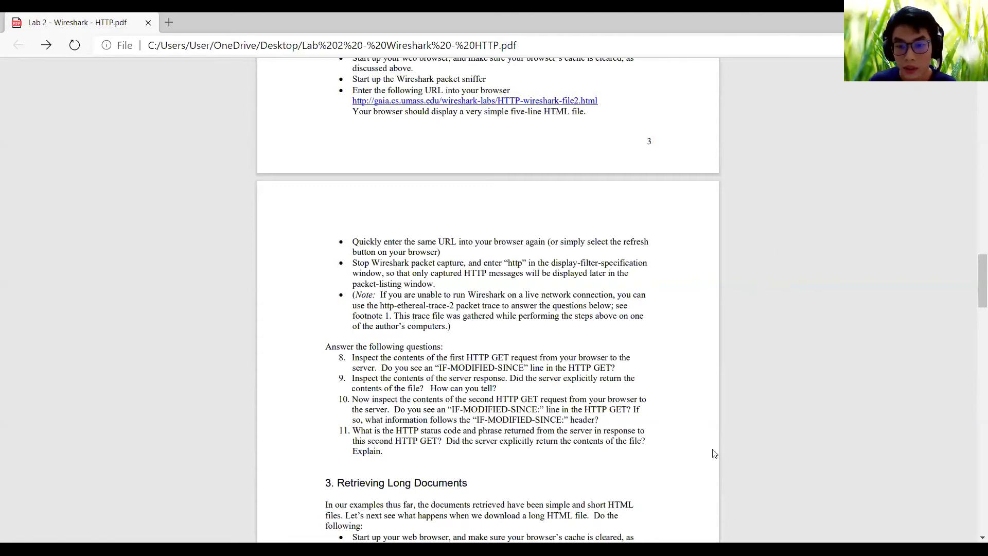
pyautogui.scroll(-6, 713, 453)
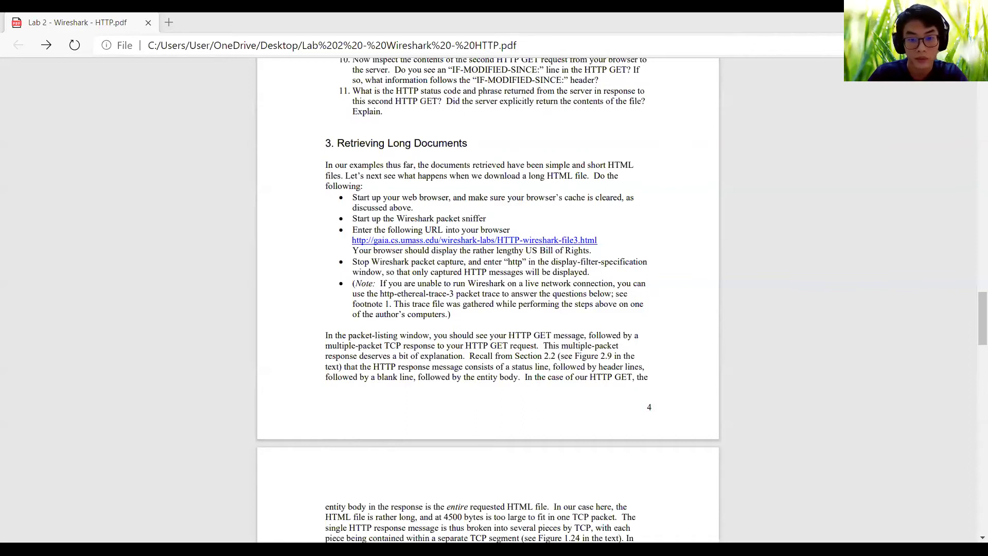
pyautogui.hotkey('alt', 'Tab')
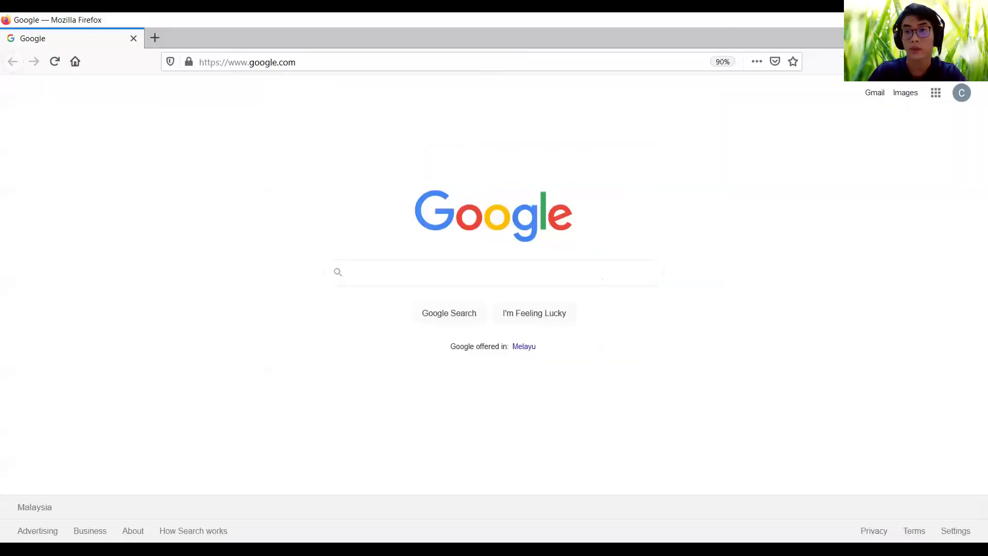
pyautogui.click(875, 62)
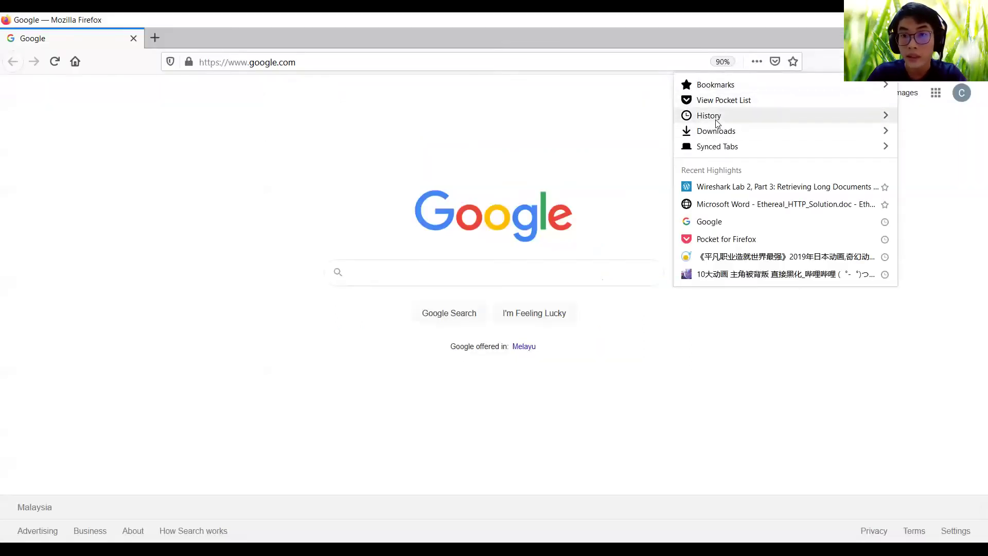
pyautogui.click(716, 118)
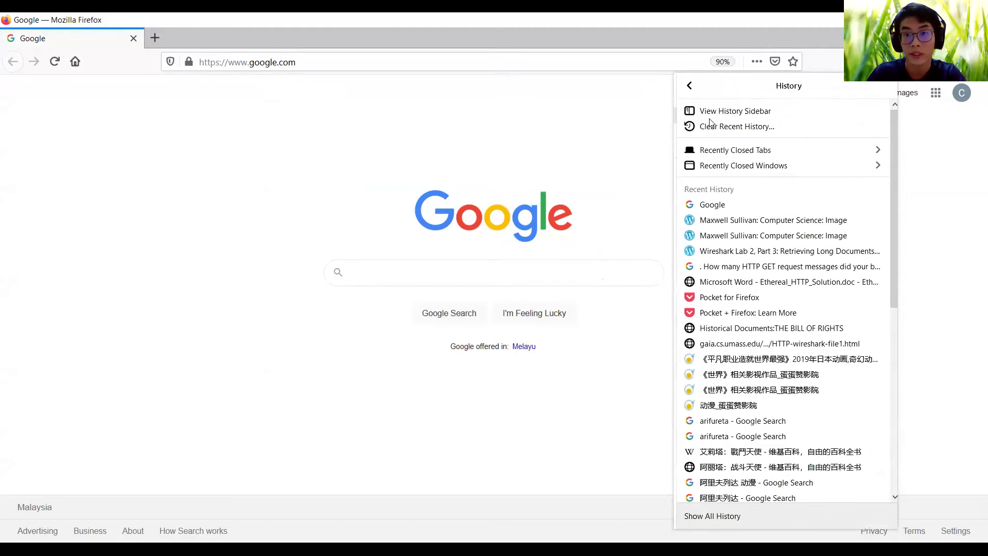
pyautogui.click(740, 127)
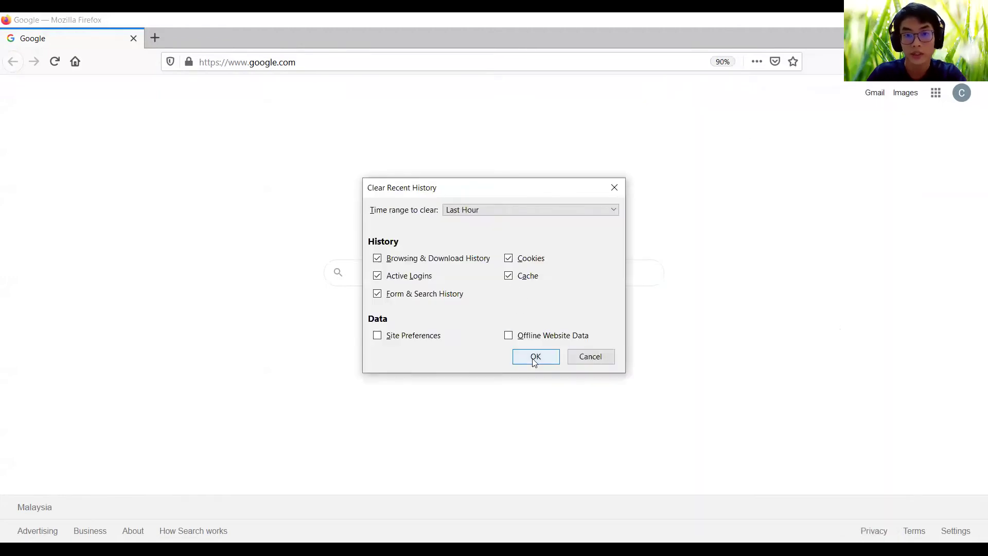
pyautogui.click(535, 361)
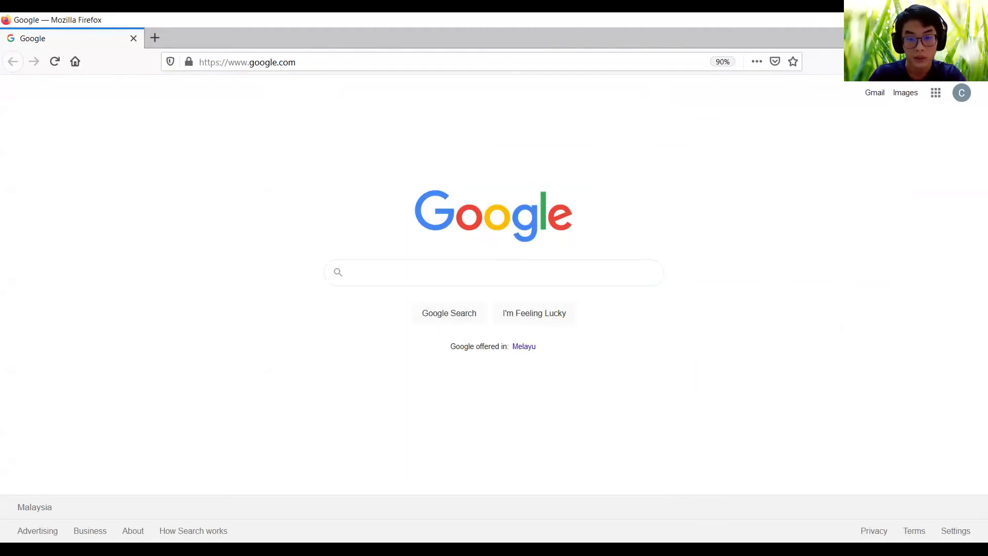
# Step: Switch to the Wireshark start screen and start a new capture on the Wi-Fi interface
pyautogui.hotkey('alt', 'Tab')
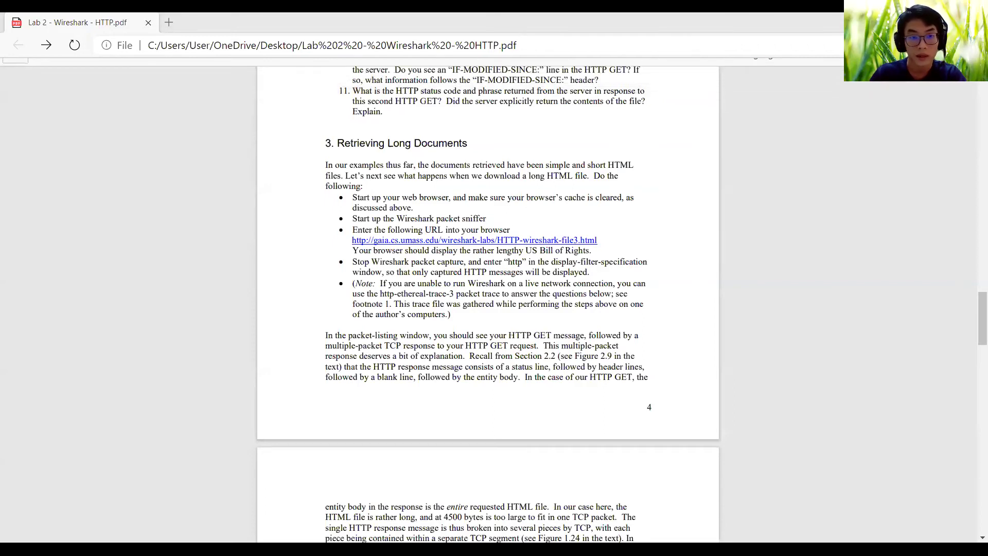
pyautogui.hotkey('alt', 'Tab')
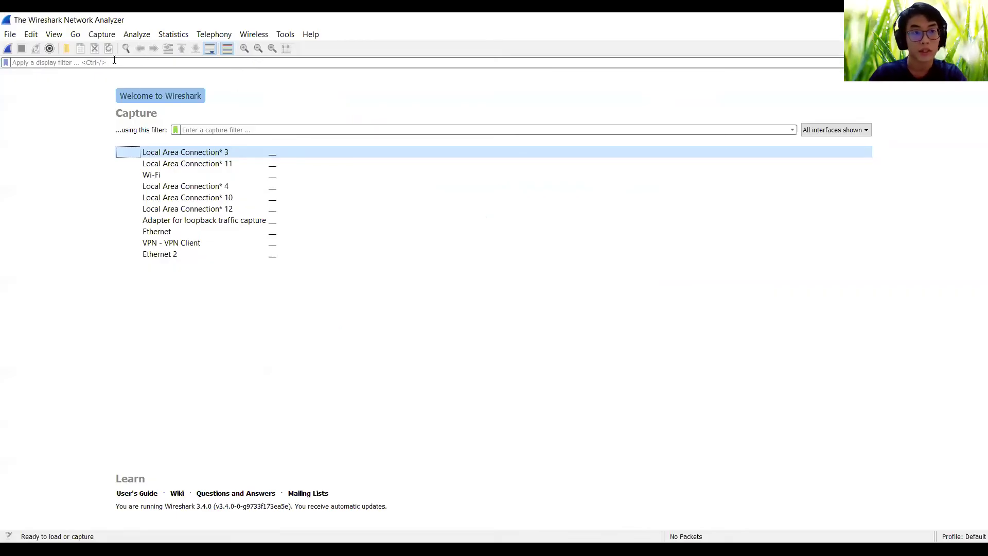
pyautogui.click(210, 176)
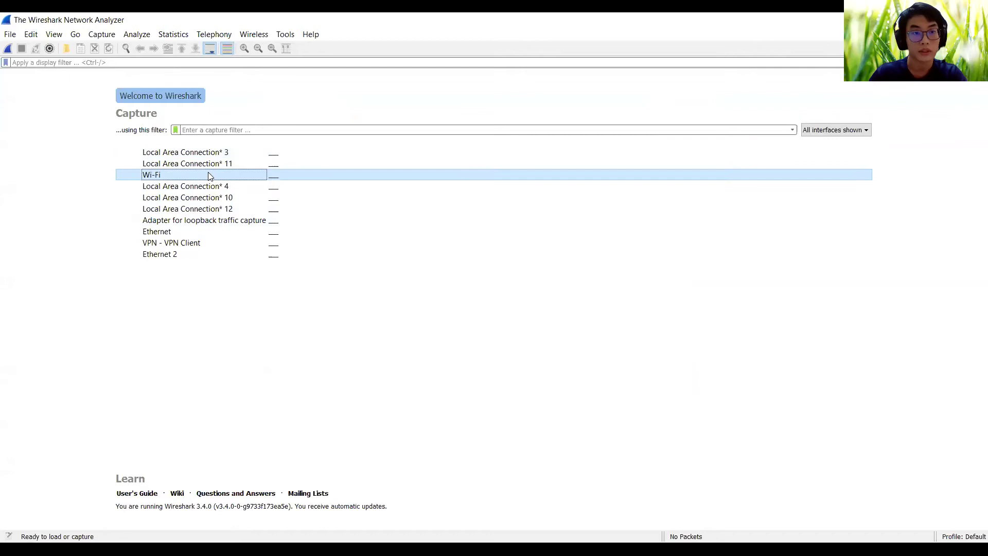
pyautogui.click(8, 49)
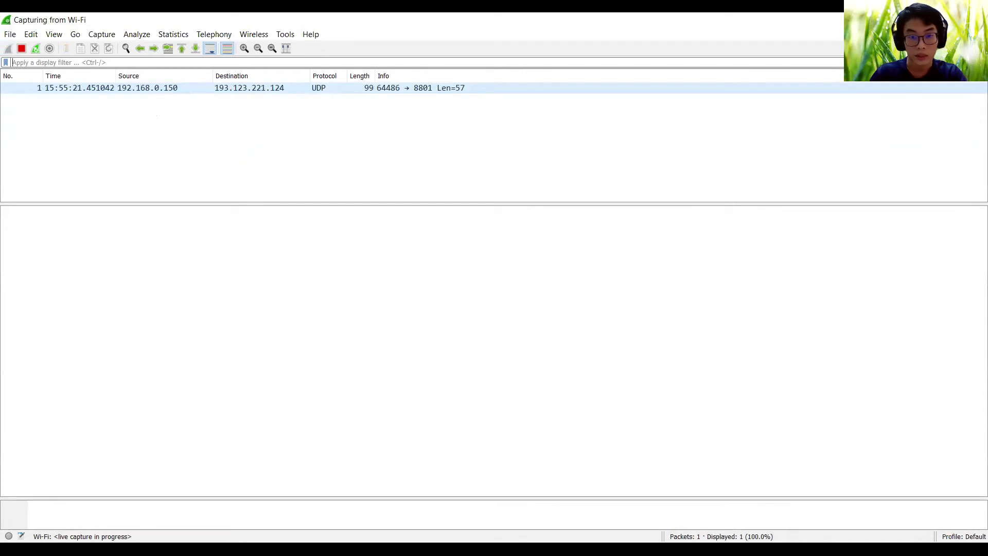
pyautogui.hotkey('alt', 'Tab')
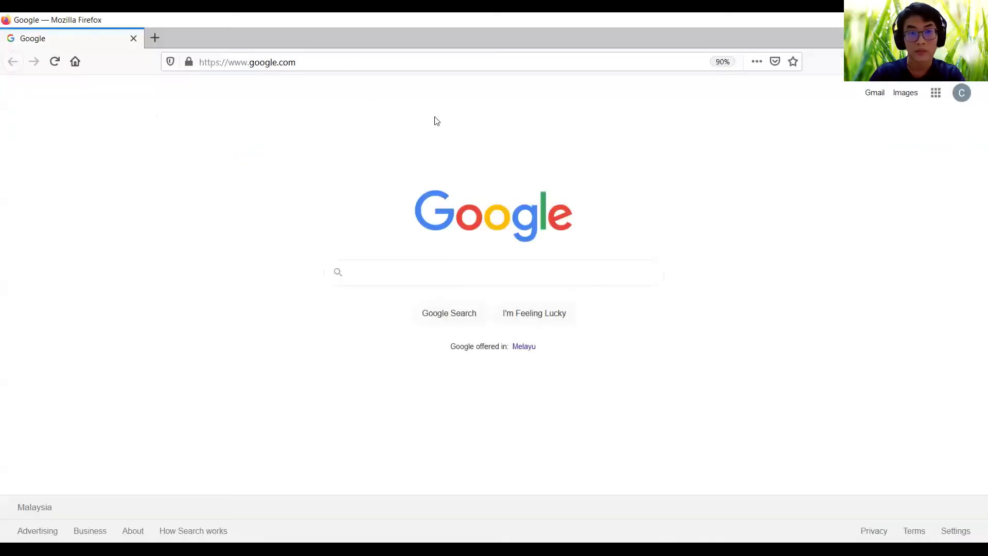
pyautogui.click(437, 61)
pyautogui.write('http://gaia.cs.umass.edu/wireshark-labs/HTTP-wireshark-file3.html')
pyautogui.press('Return')
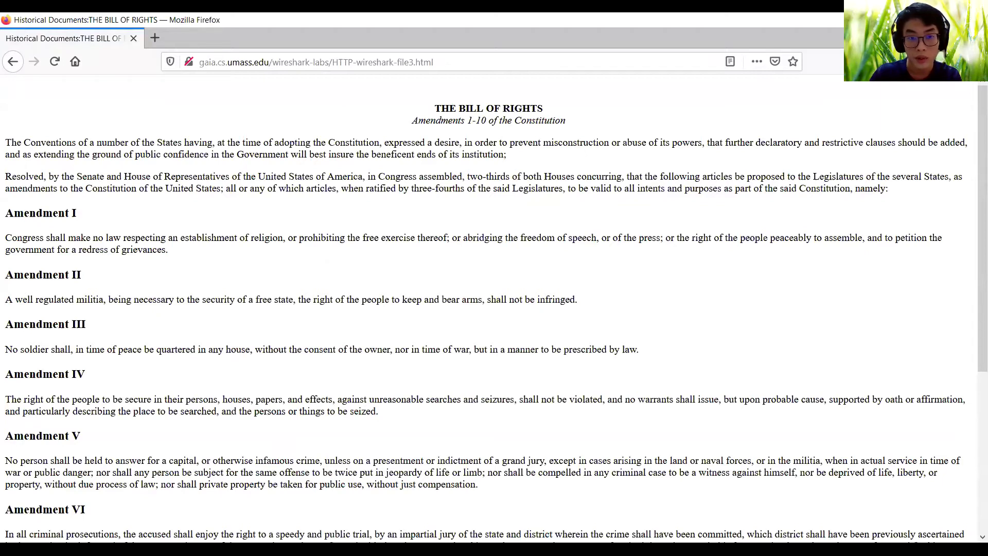
# Step: Return to Wireshark, stop the running capture and apply the display filter http
pyautogui.hotkey('alt', 'Tab')
pyautogui.hotkey('ctrl', 'e')
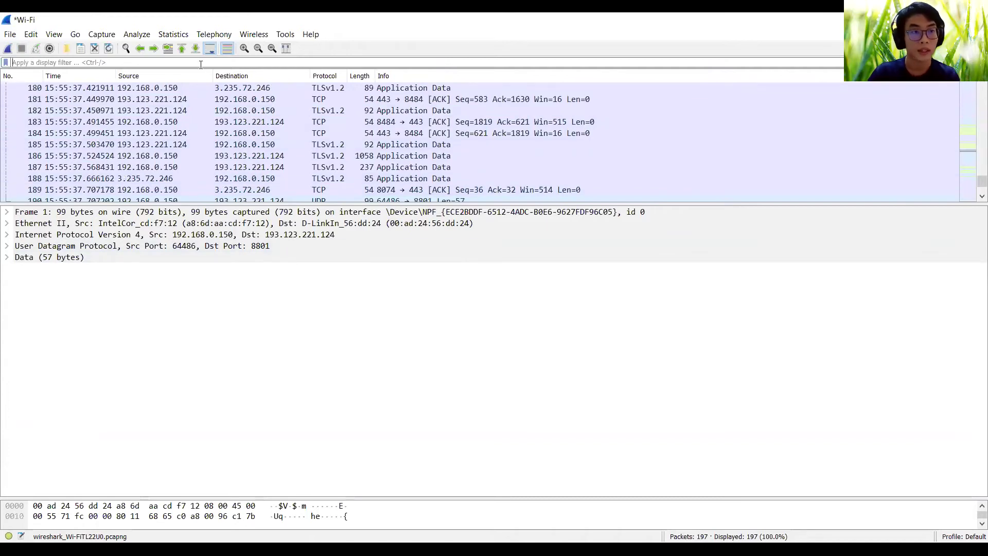
pyautogui.write('http')
pyautogui.press('Return')
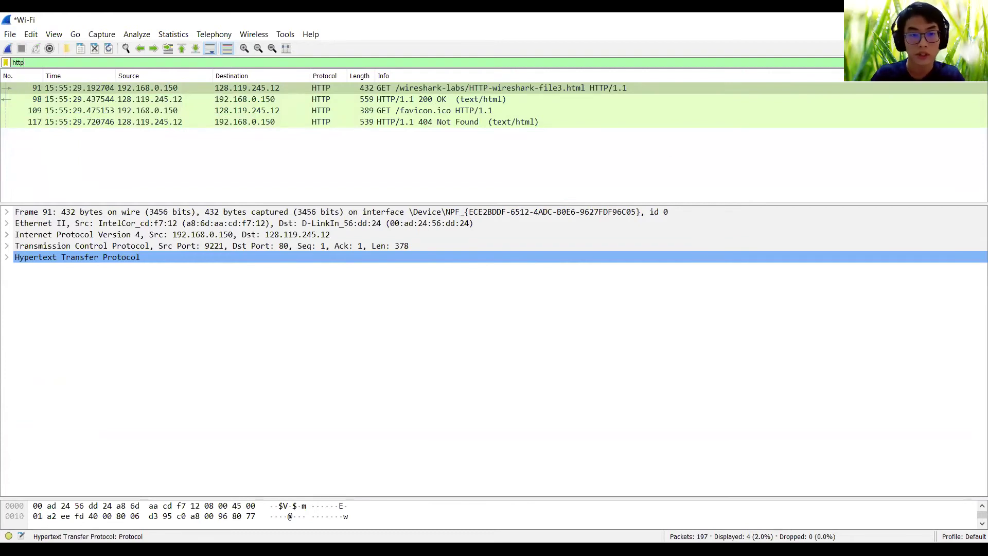
# Step: Find question 12 in the lab PDF and read what it asks about the GET requests and the Bill of Rights packet
pyautogui.hotkey('alt', 'Tab')
pyautogui.scroll(-8, 397, 333)
pyautogui.scroll(5, 397, 333)
pyautogui.scroll(1, 398, 334)
pyautogui.scroll(-4, 397, 334)
pyautogui.scroll(2, 381, 320)
pyautogui.scroll(-1, 355, 293)
pyautogui.moveTo(355, 292); pyautogui.dragTo(482, 304)
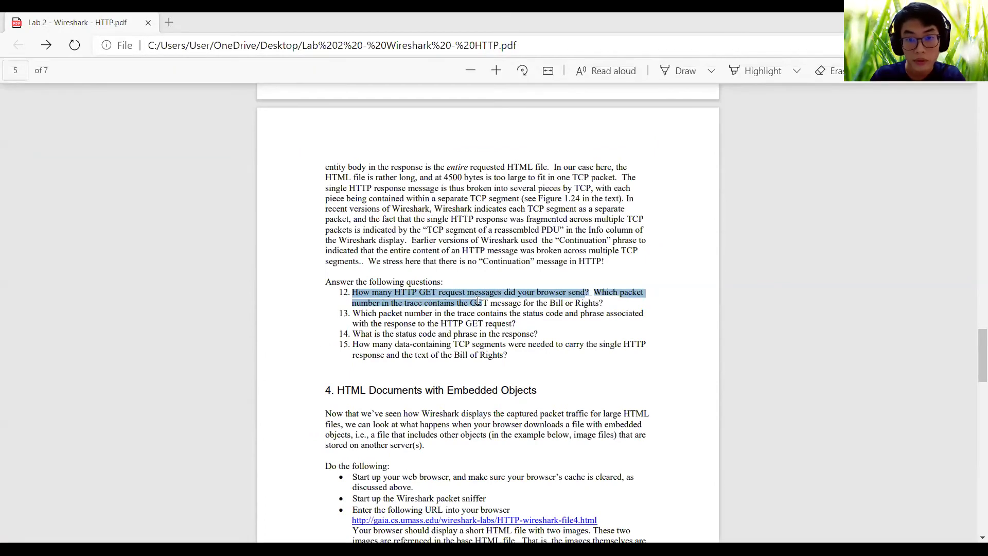
pyautogui.click(428, 298)
pyautogui.moveTo(355, 292); pyautogui.dragTo(615, 304)
pyautogui.click(616, 305)
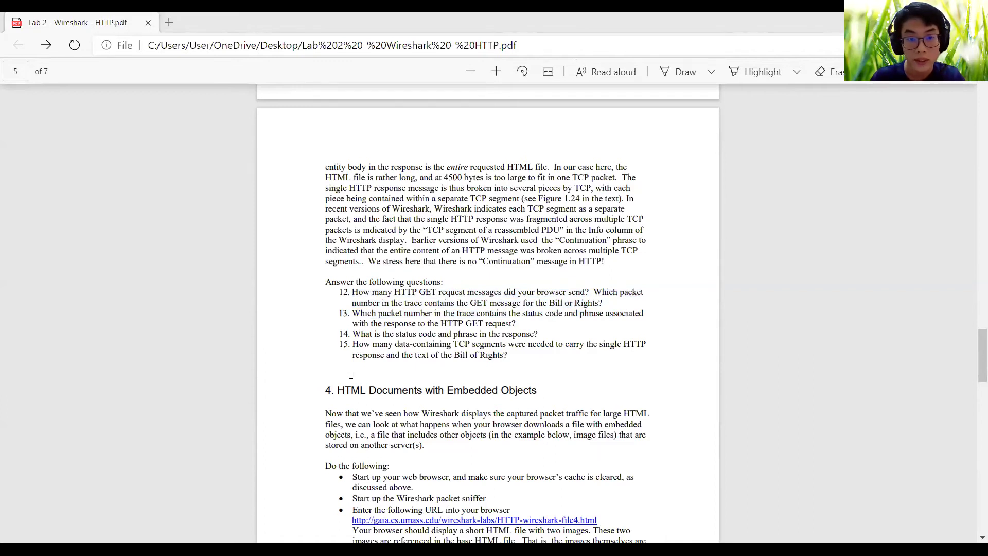
# Step: Review the filtered packets in Wireshark and ignore the favicon.ico request and its 404 Not Found response
pyautogui.hotkey('alt', 'Tab')
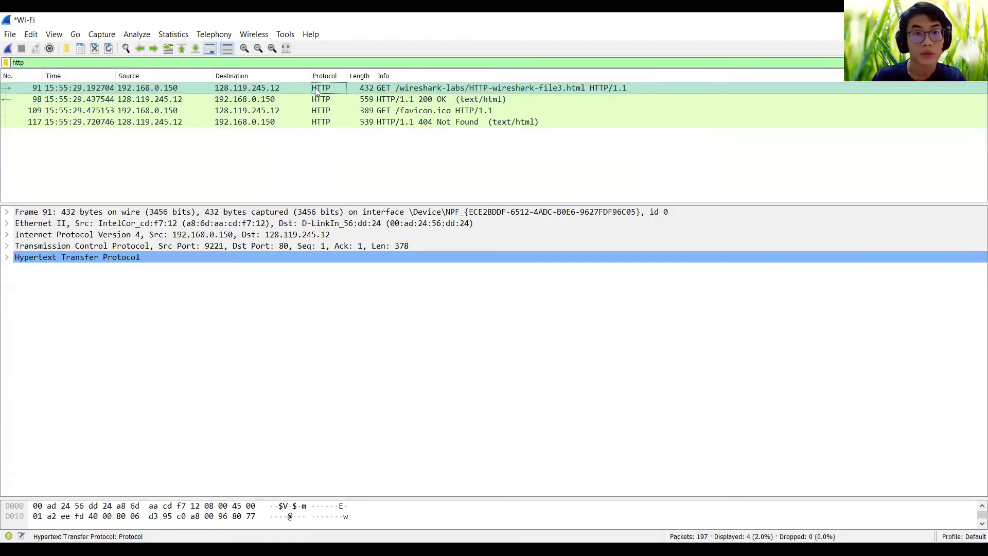
pyautogui.click(268, 88)
pyautogui.press('Down')
pyautogui.press('Down')
pyautogui.press('Down')
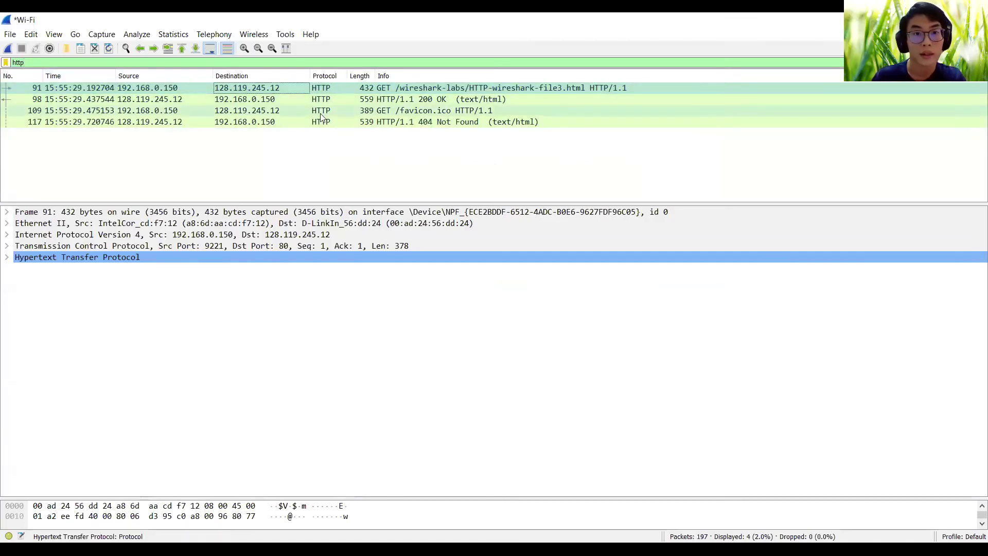
pyautogui.press('Up')
pyautogui.rightClick(304, 113)
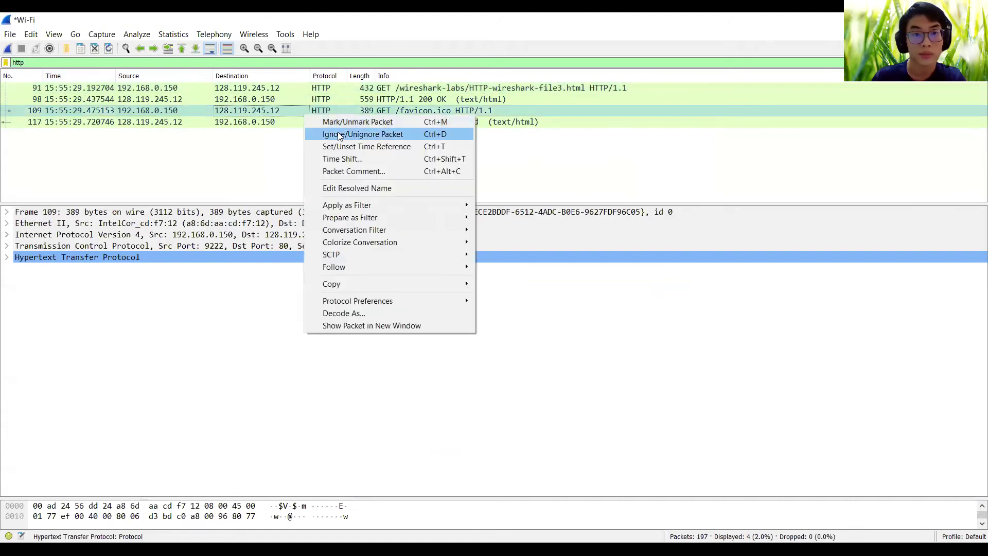
pyautogui.click(350, 133)
pyautogui.rightClick(271, 112)
pyautogui.click(307, 132)
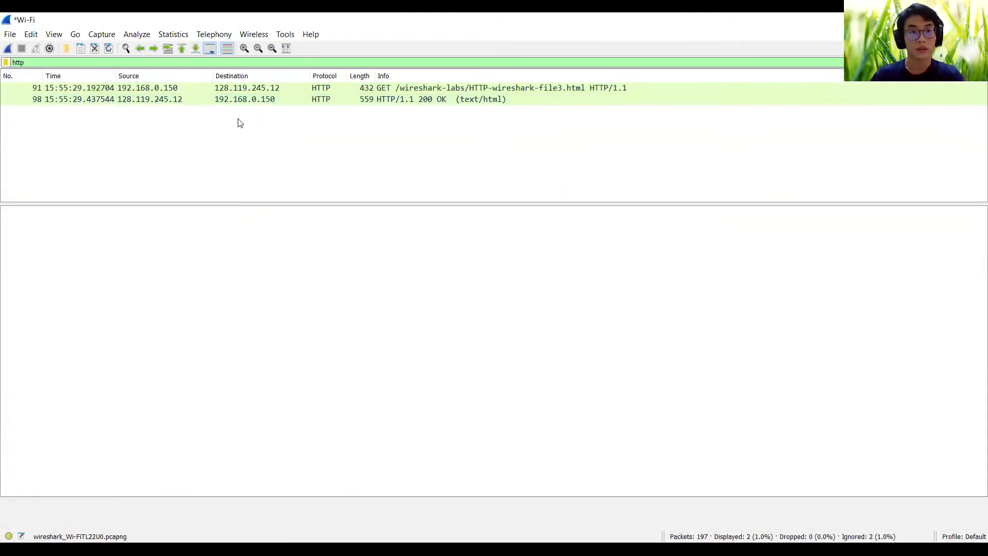
# Step: Examine the GET packet for HTTP-wireshark-file3.html and its packet number to answer question 12
pyautogui.click(249, 89)
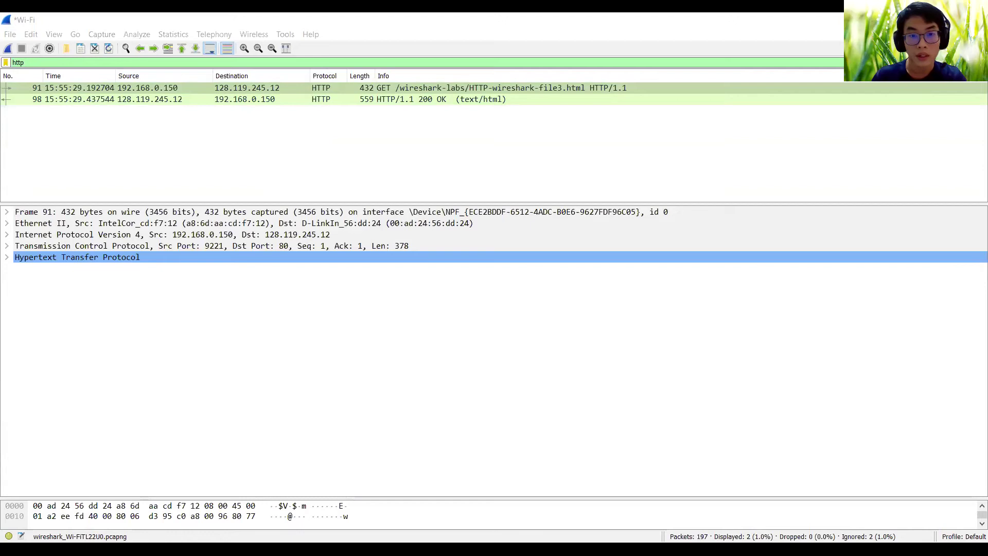
pyautogui.hotkey('alt', 'Tab')
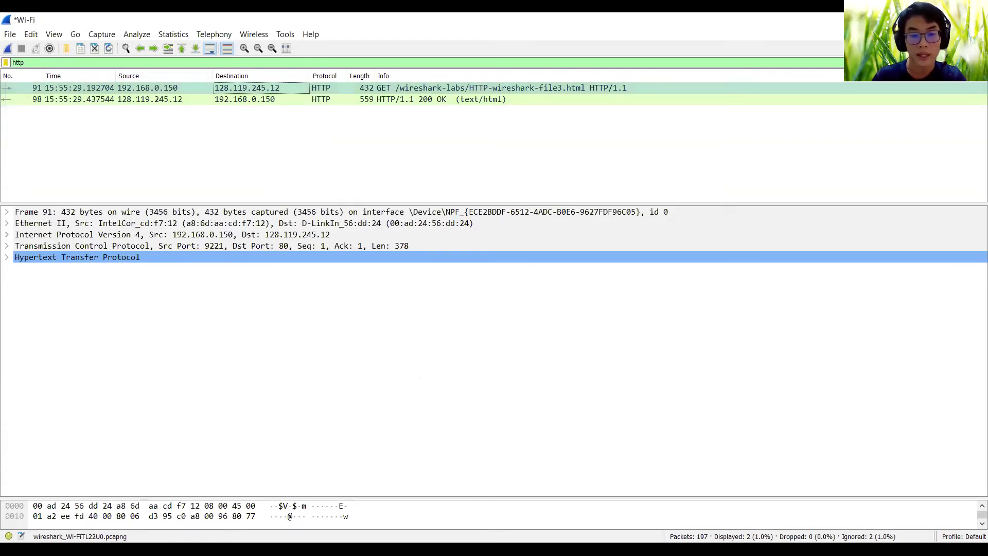
pyautogui.hotkey('alt', 'Tab')
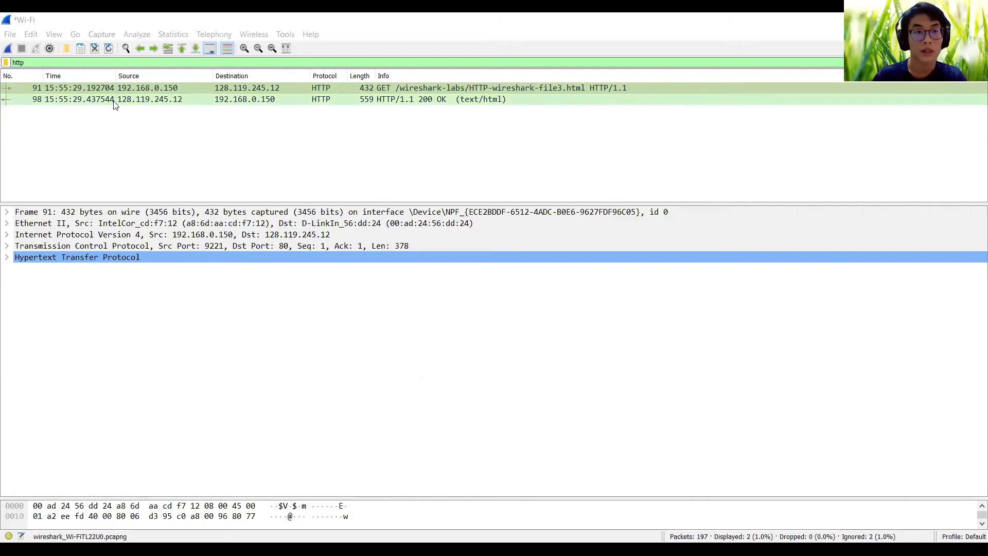
pyautogui.click(32, 91)
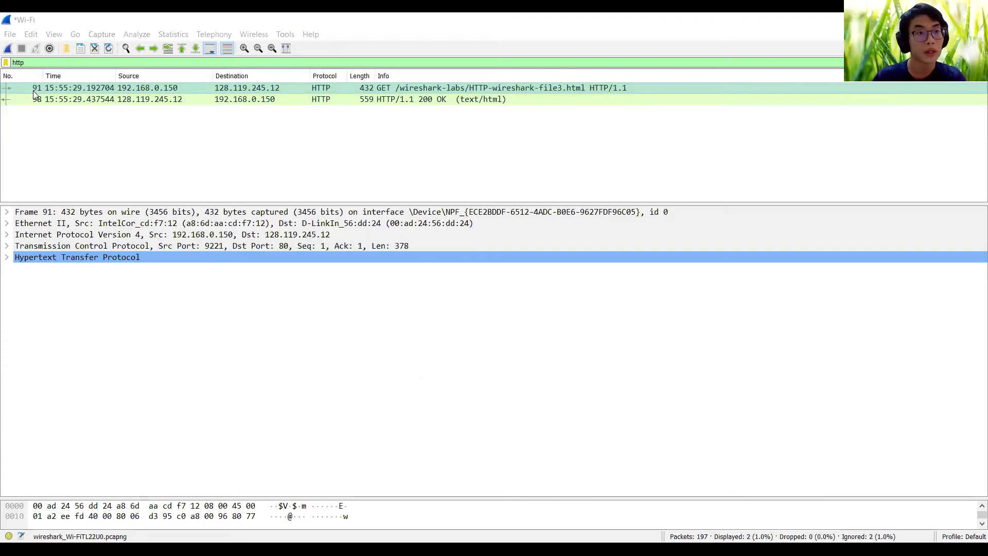
pyautogui.hotkey('alt', 'Tab')
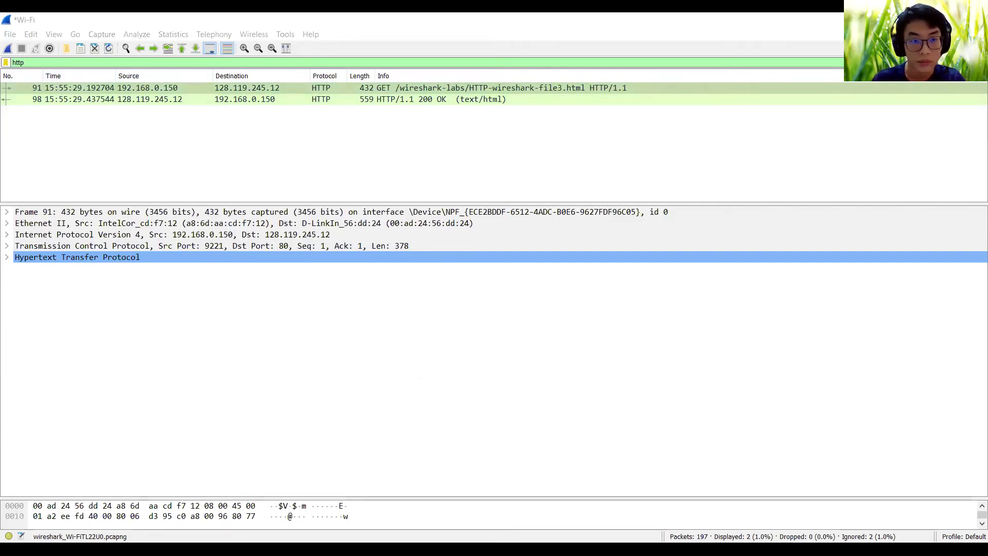
# Step: Read question 13 in the lab PDF about the packet carrying the response's status code and phrase
pyautogui.hotkey('alt', 'Tab')
pyautogui.moveTo(344, 313); pyautogui.dragTo(506, 322)
pyautogui.click(474, 322)
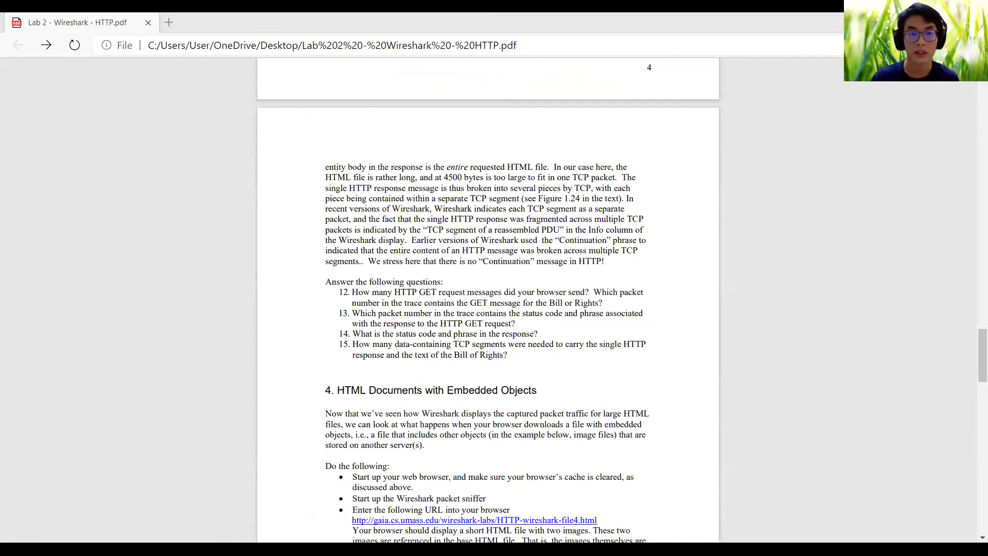
# Step: Examine the response packet for HTTP-wireshark-file3.html in Wireshark, including its HTTP status line, to answer lab questions 13 and 14
pyautogui.hotkey('alt', 'Tab')
pyautogui.click(38, 99)
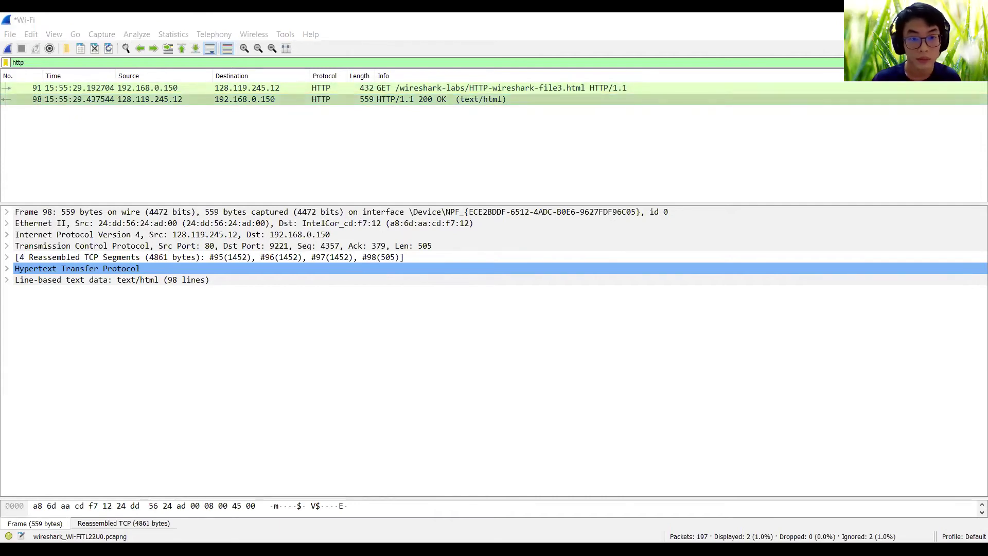
pyautogui.hotkey('alt', 'Tab')
pyautogui.moveTo(353, 335); pyautogui.dragTo(541, 333)
pyautogui.click(541, 333)
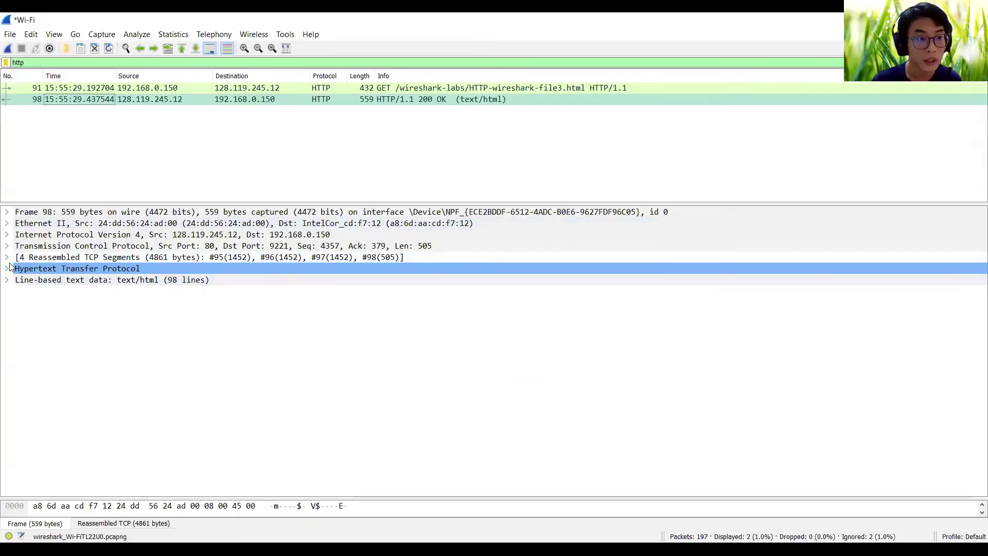
pyautogui.click(9, 268)
pyautogui.click(100, 280)
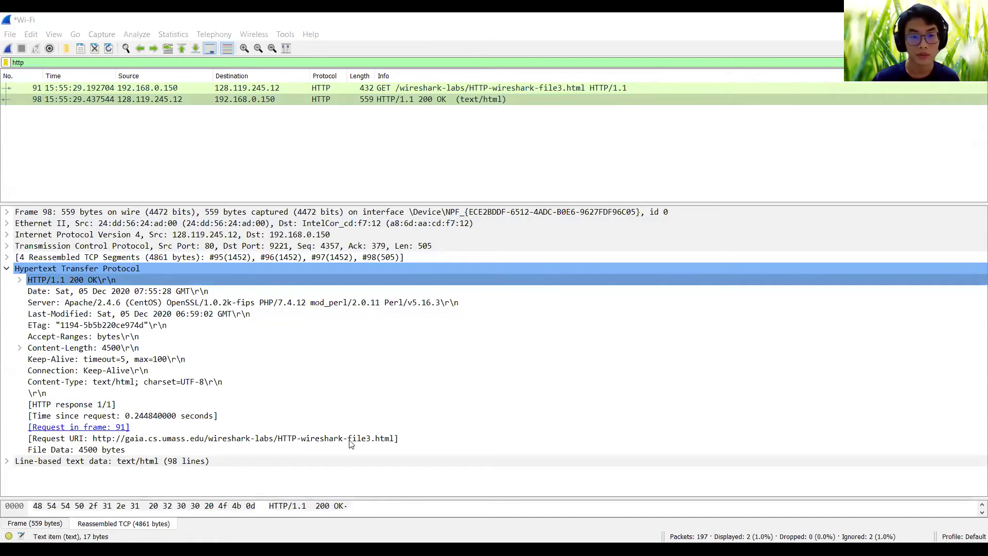
# Step: Read question 15 in the lab PDF and check the response packet's reassembled TCP segments in Wireshark
pyautogui.hotkey('alt', 'Tab')
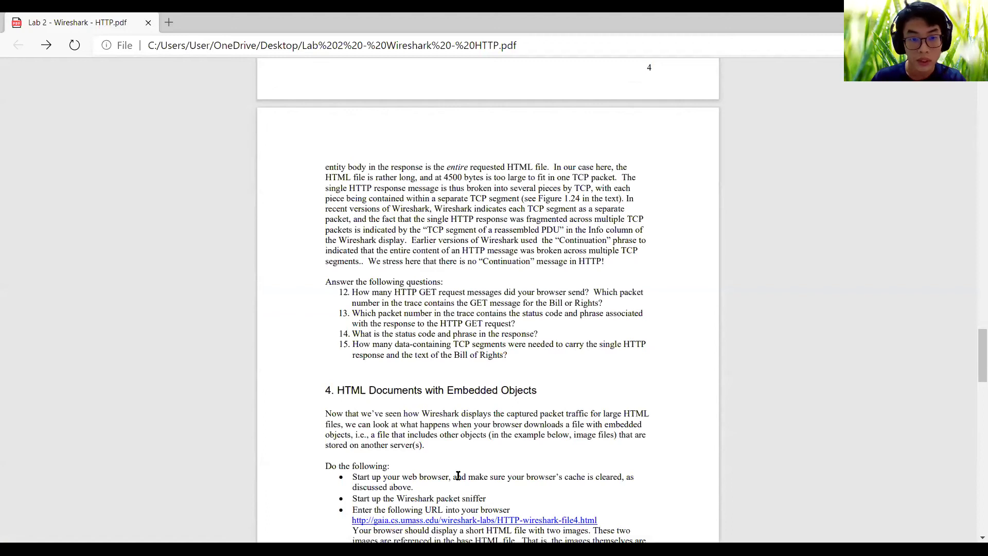
pyautogui.hotkey('alt', 'Tab')
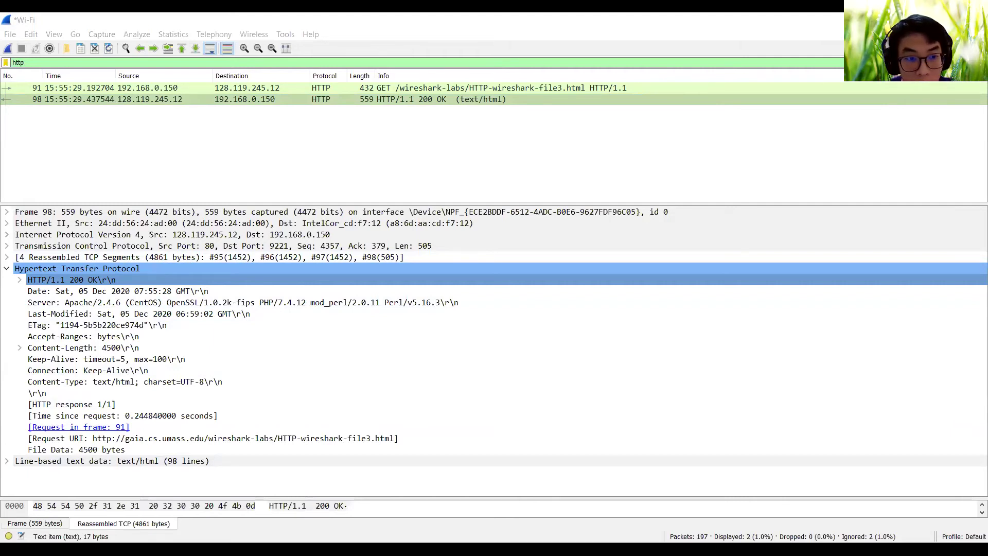
# Step: Read the lab PDF's section 4 instructions on HTML documents with embedded objects
pyautogui.hotkey('alt', 'Tab')
pyautogui.scroll(-5, 445, 311)
pyautogui.scroll(-3, 445, 314)
pyautogui.scroll(3, 438, 324)
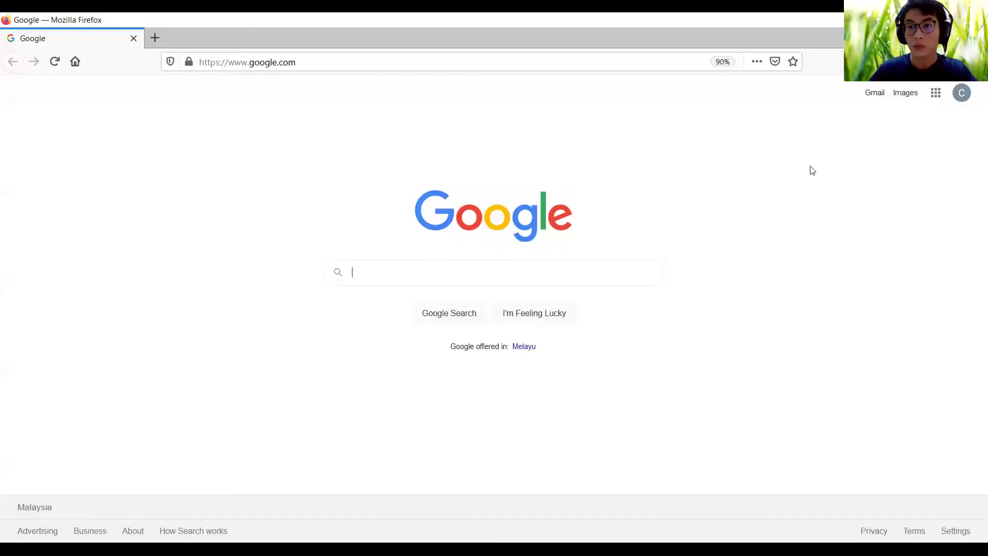
# Step: Clear Firefox's recent history for the last hour, including cookies and cache
pyautogui.click(881, 61)
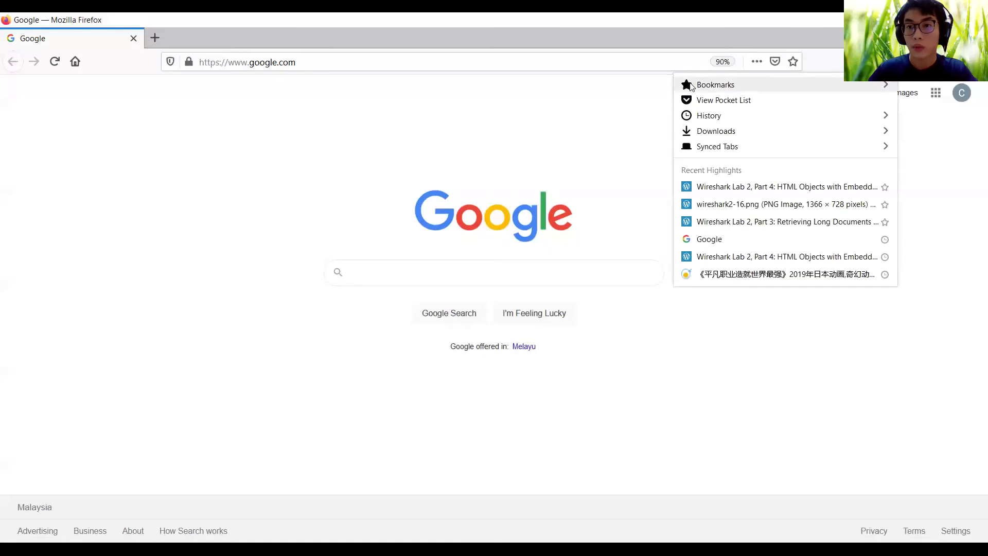
pyautogui.click(718, 116)
pyautogui.click(759, 127)
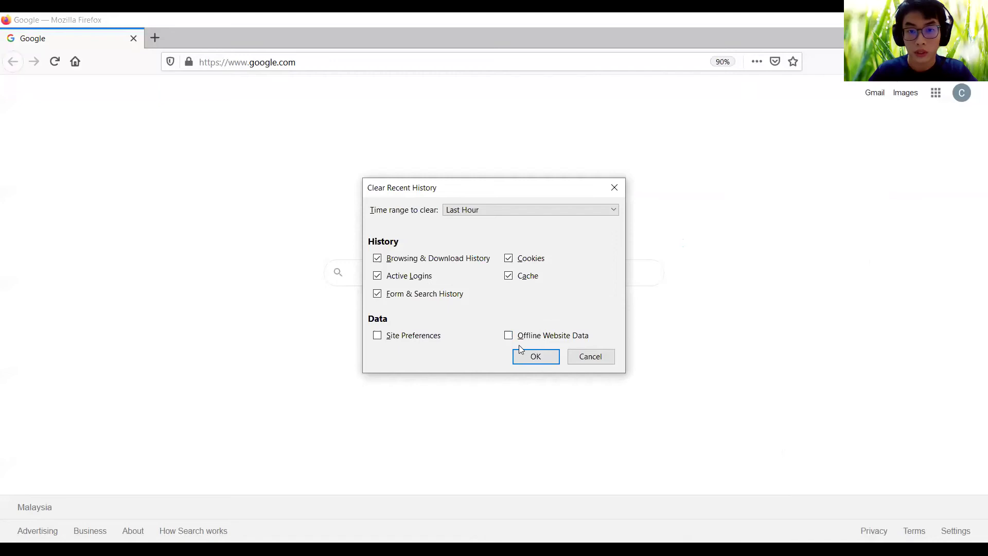
pyautogui.click(533, 354)
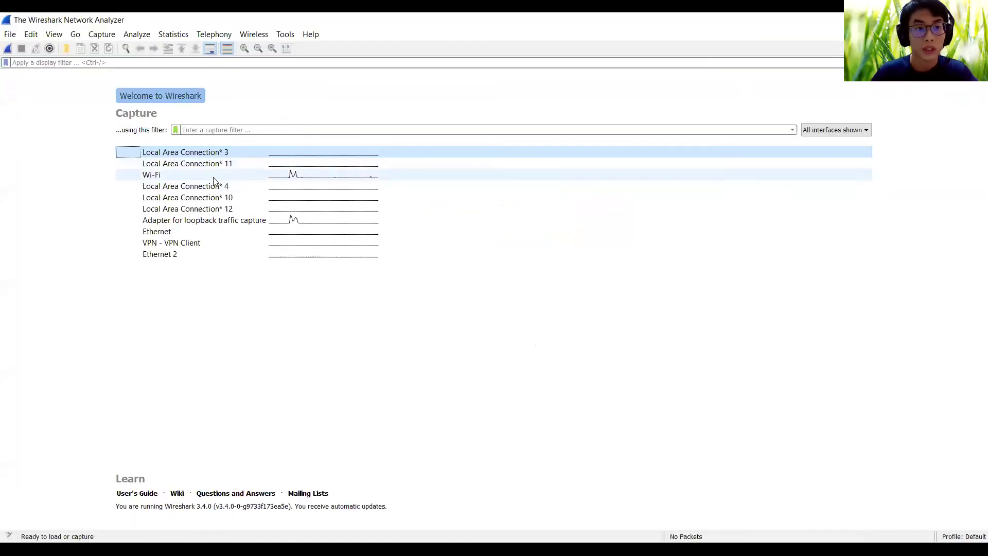
pyautogui.click(214, 175)
pyautogui.click(8, 49)
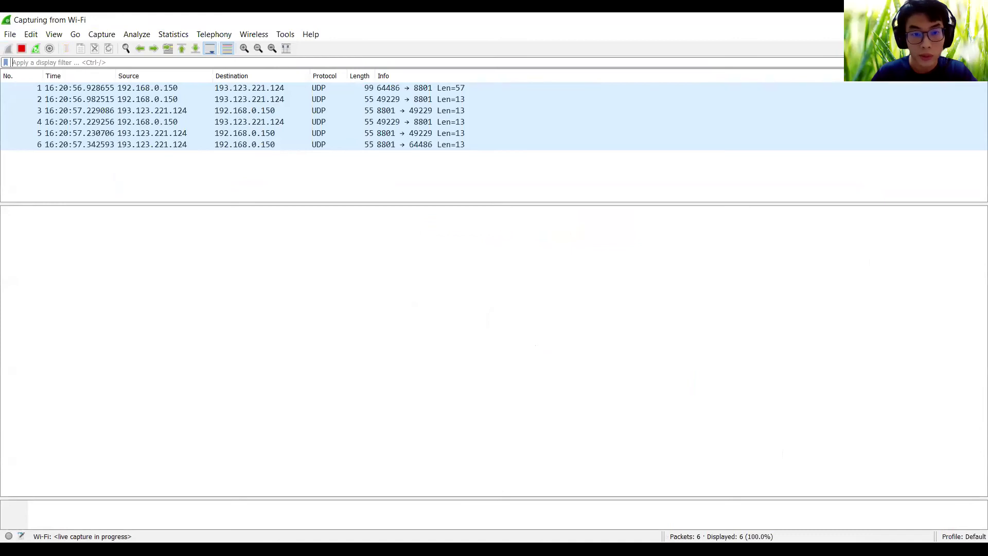
pyautogui.hotkey('alt', 'Tab')
pyautogui.click(471, 62)
pyautogui.write('http://gaia.cs.umass.edu/wireshark-labs/HTTP-wireshark-file4.html')
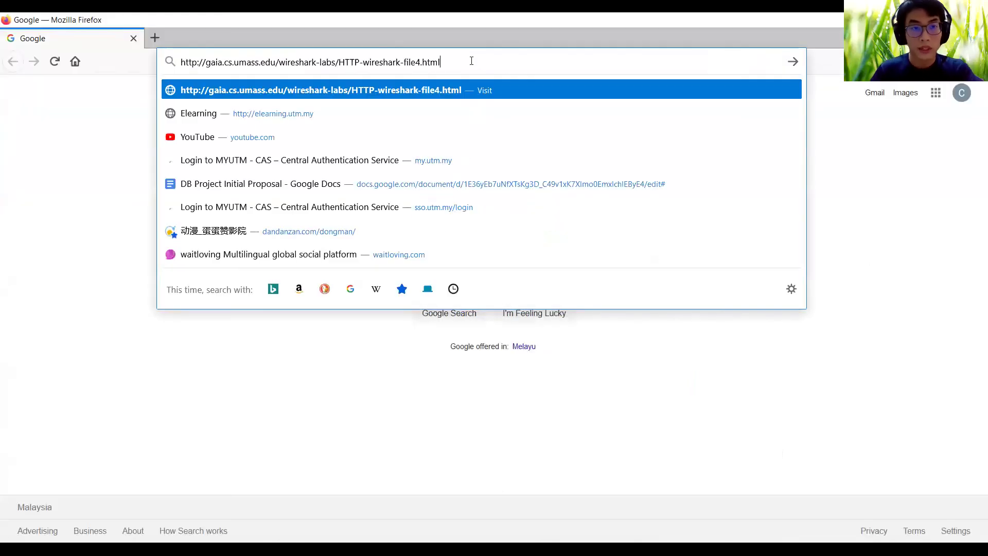
pyautogui.press('Return')
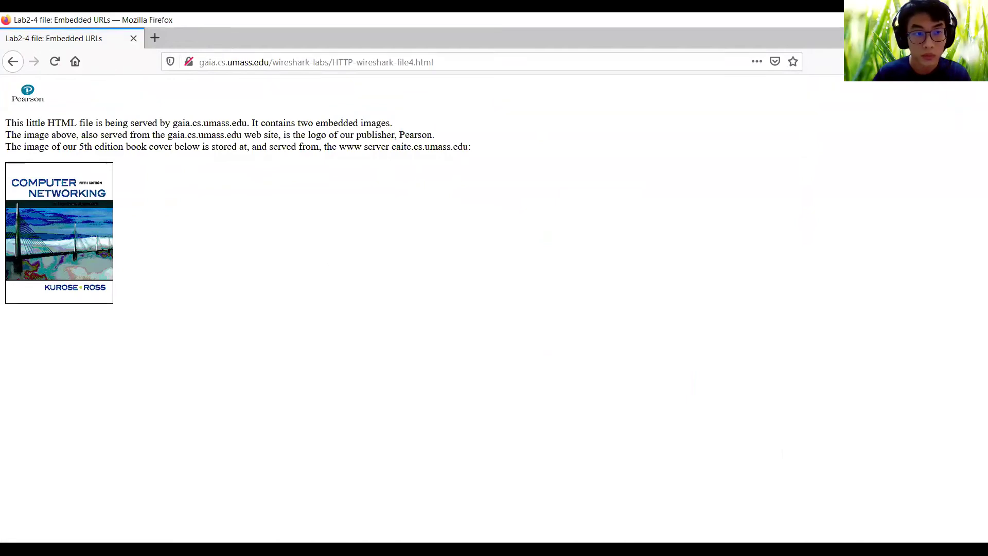
# Step: Stop the Wireshark capture and filter the captured packets by http
pyautogui.hotkey('alt', 'Tab')
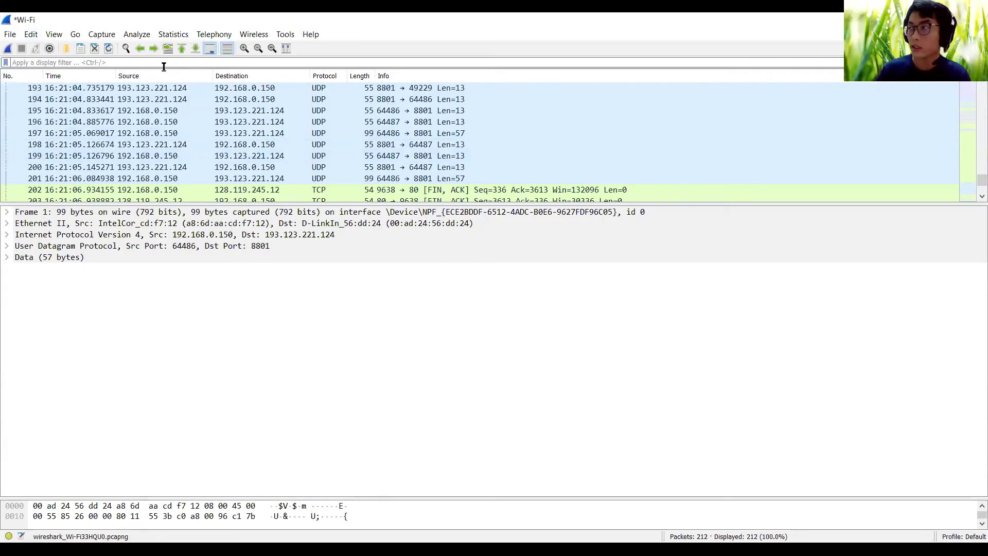
pyautogui.write('h')
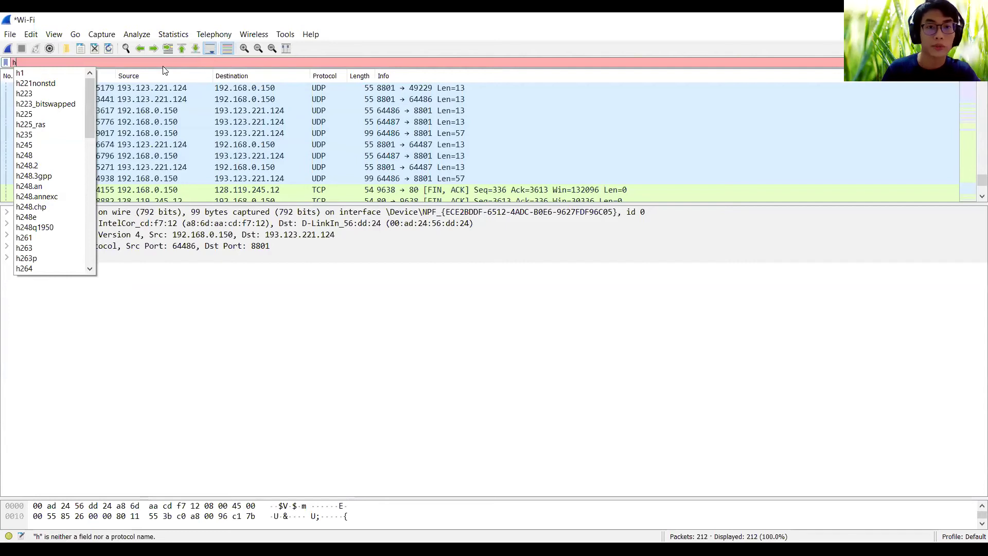
pyautogui.write('ttp')
pyautogui.press('Return')
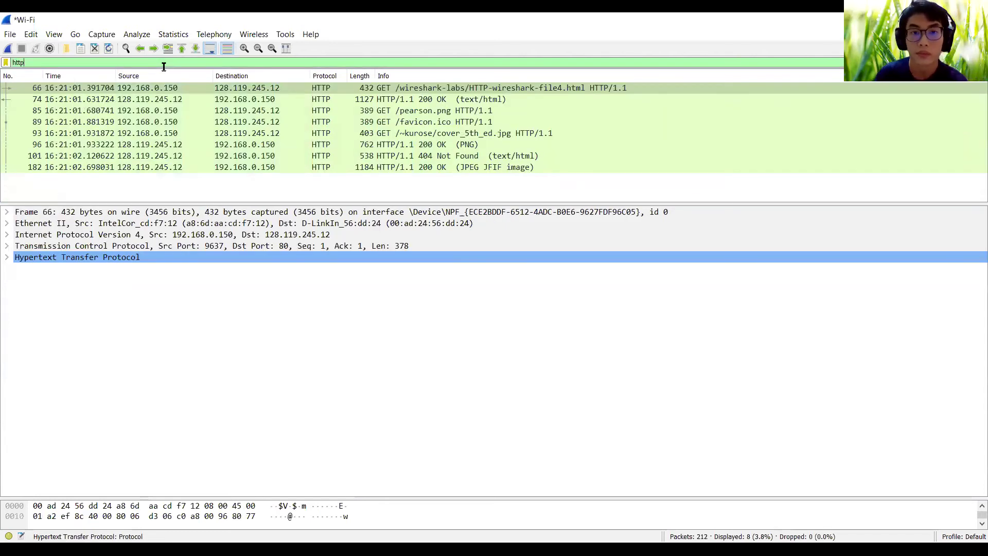
# Step: Ignore the favicon.ico request and its 404 Not Found response in the filtered packet list
pyautogui.rightClick(369, 121)
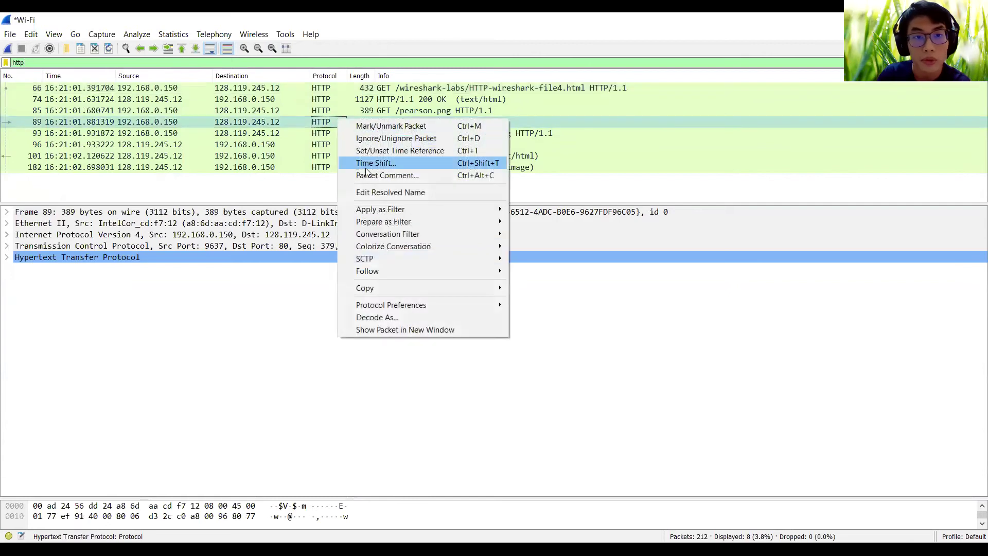
pyautogui.click(388, 139)
pyautogui.rightClick(387, 146)
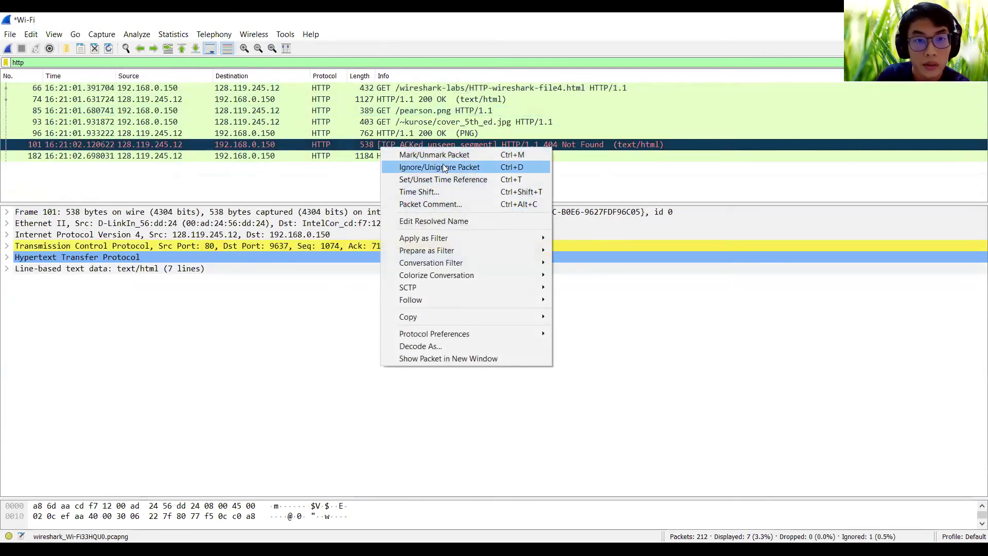
pyautogui.click(442, 164)
pyautogui.click(386, 174)
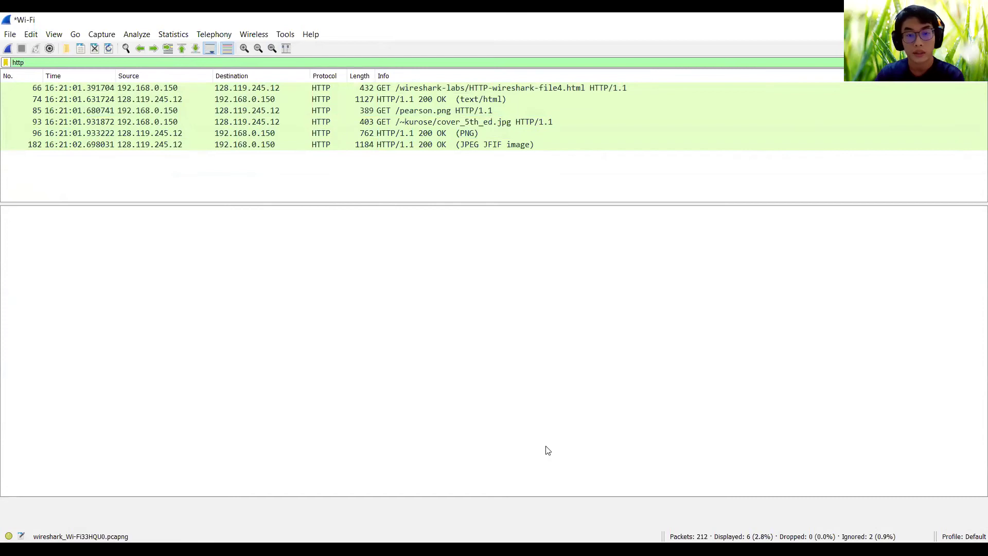
# Step: Read question 16 in the lab PDF and examine the three GET packets and their destination addresses in Wireshark
pyautogui.click(456, 542)
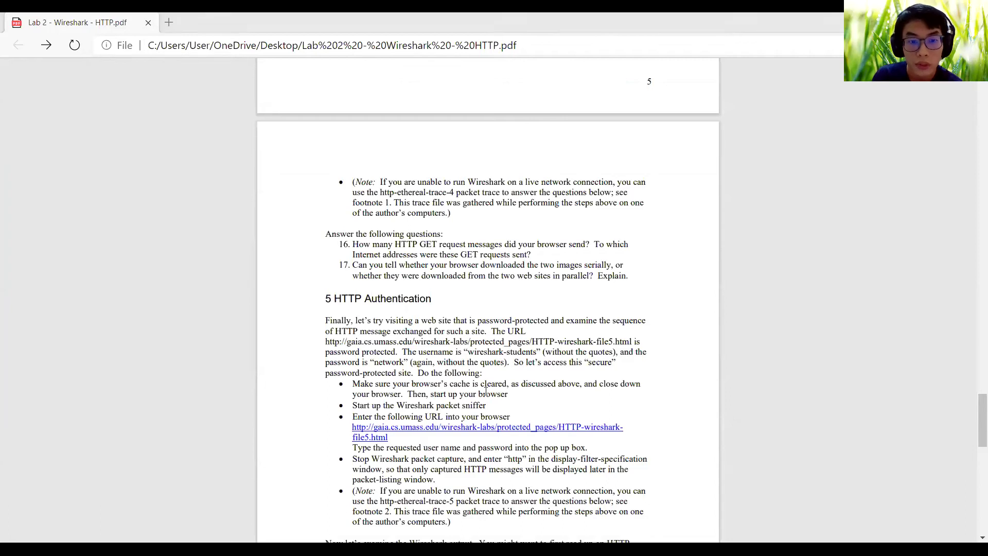
pyautogui.hotkey('alt', 'Tab')
pyautogui.moveTo(386, 89); pyautogui.dragTo(381, 120)
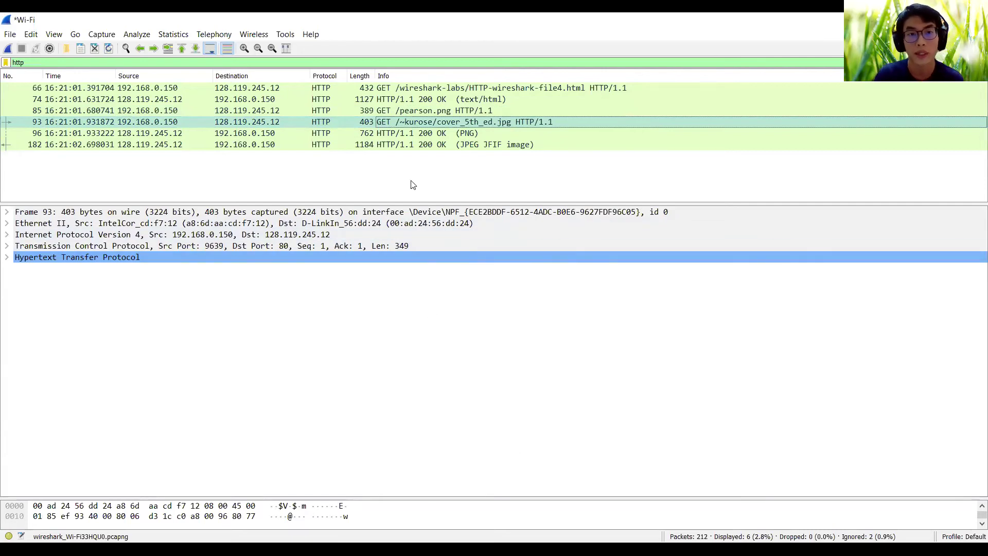
pyautogui.click(238, 88)
pyautogui.click(236, 110)
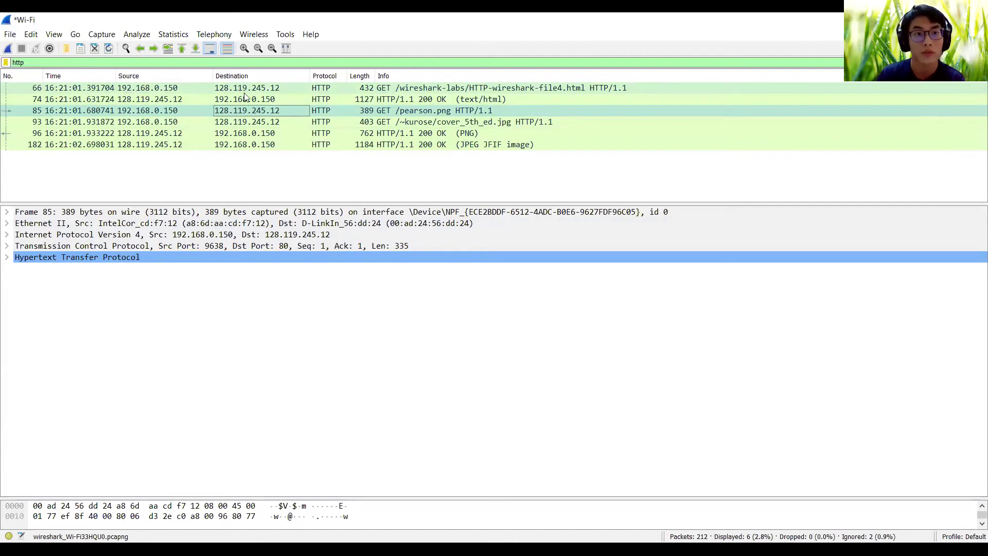
pyautogui.click(249, 122)
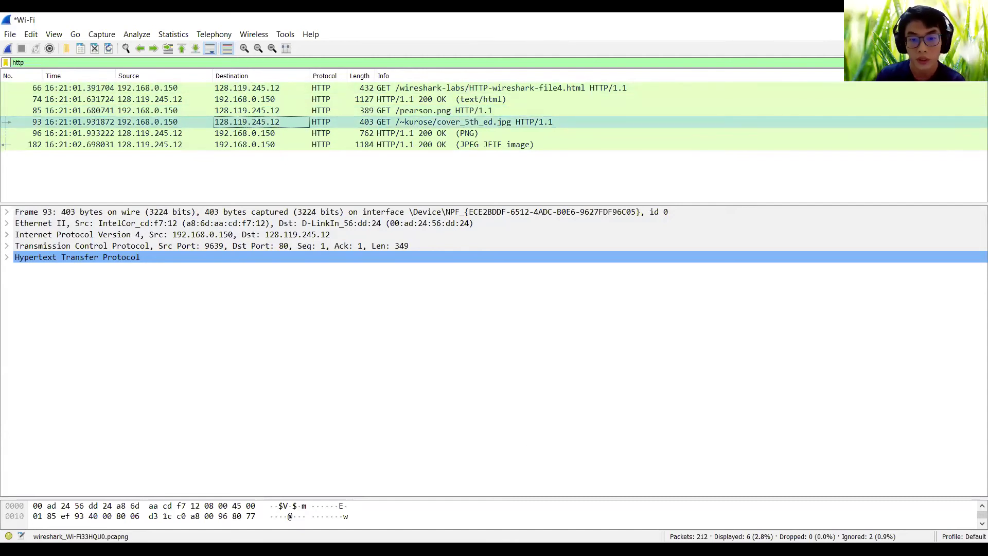
# Step: Read question 17 in the lab PDF and review the request and response packets of the two embedded images in Wireshark
pyautogui.hotkey('alt', 'Tab')
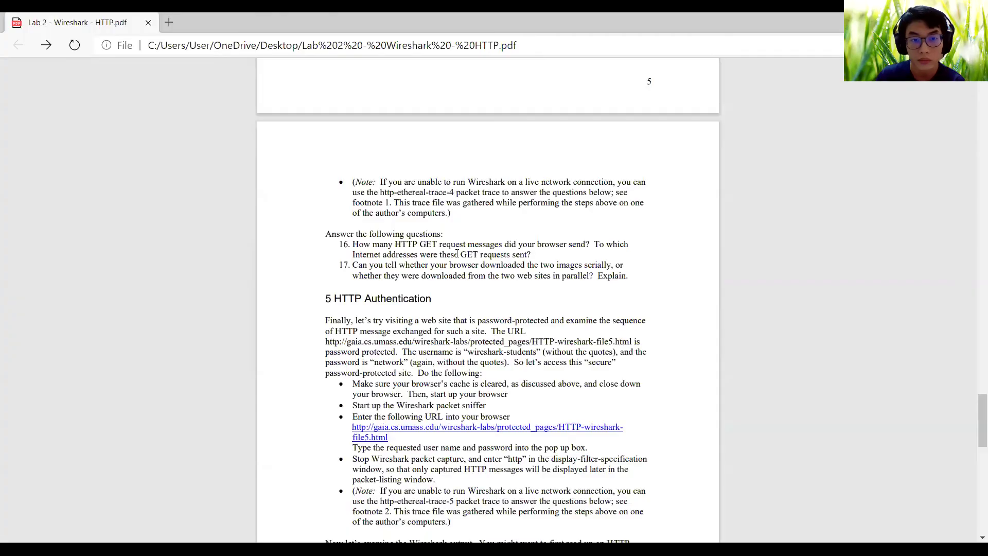
pyautogui.moveTo(352, 265); pyautogui.dragTo(618, 277)
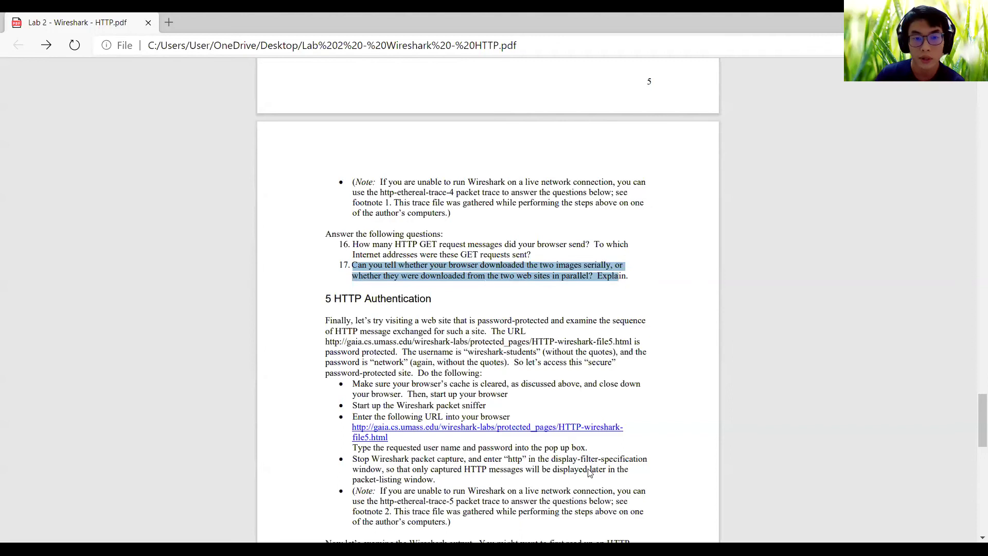
pyautogui.hotkey('alt', 'Tab')
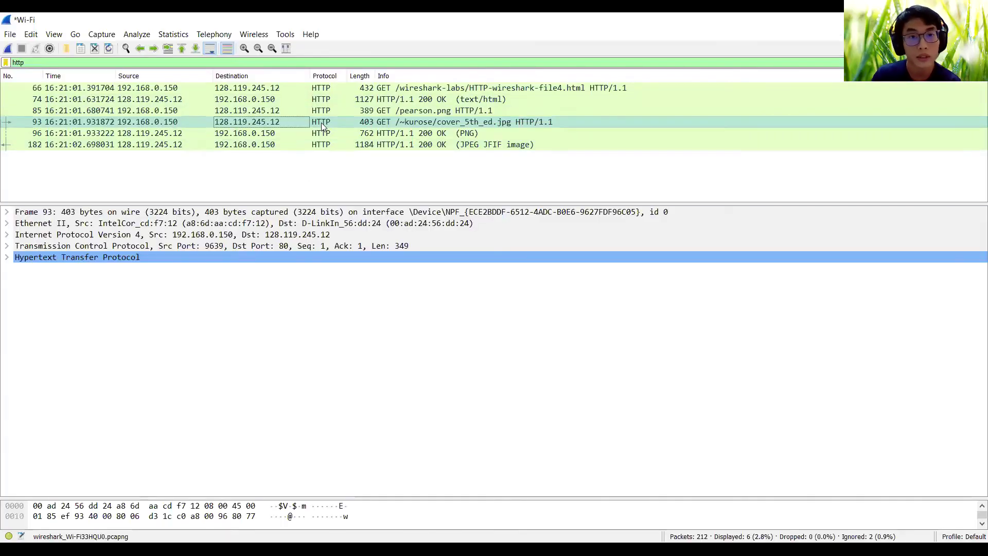
pyautogui.click(225, 133)
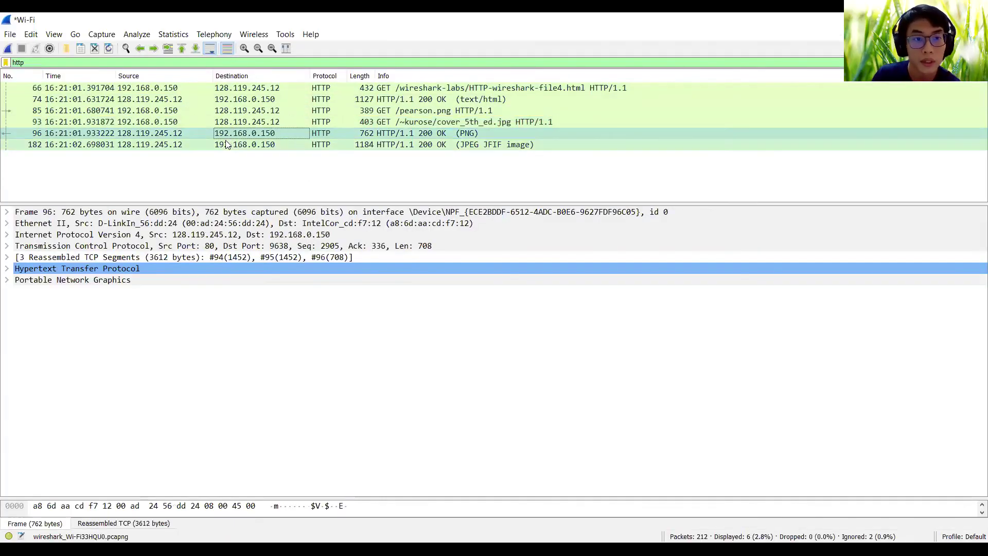
pyautogui.click(227, 144)
pyautogui.click(229, 122)
pyautogui.click(229, 111)
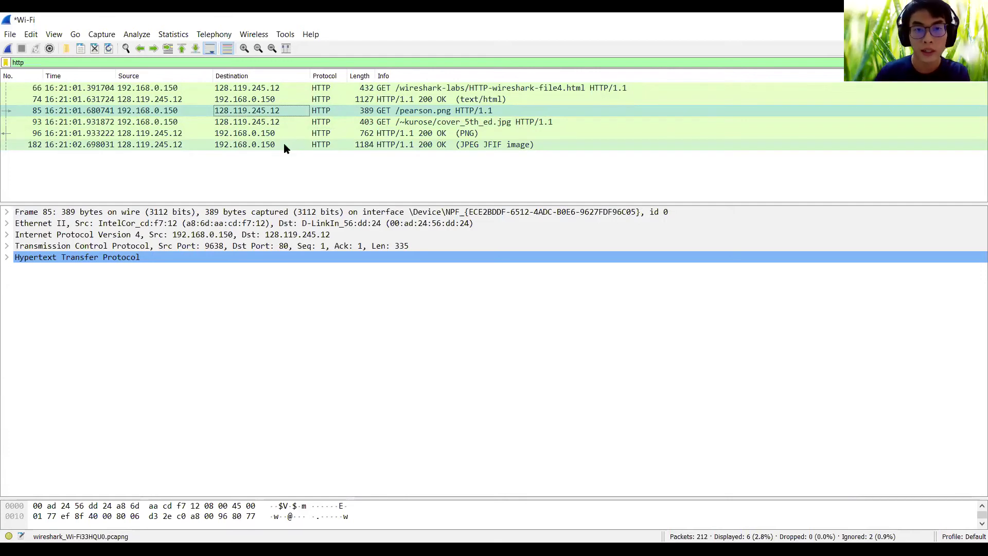
# Step: Compare the times and source addresses of the pearson.png and cover_5th_ed.jpg requests and responses to judge serial or parallel downloading
pyautogui.click(72, 122)
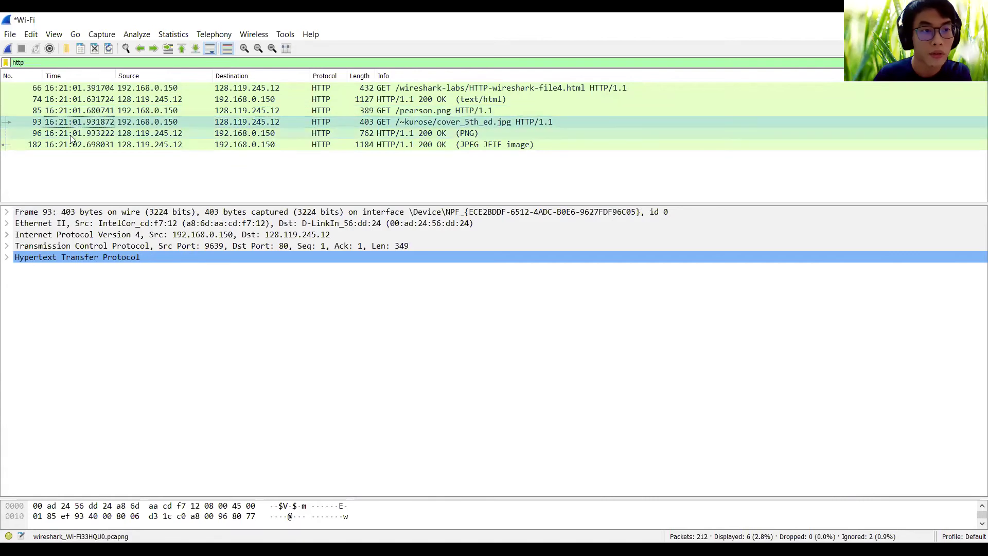
pyautogui.click(73, 135)
pyautogui.click(75, 146)
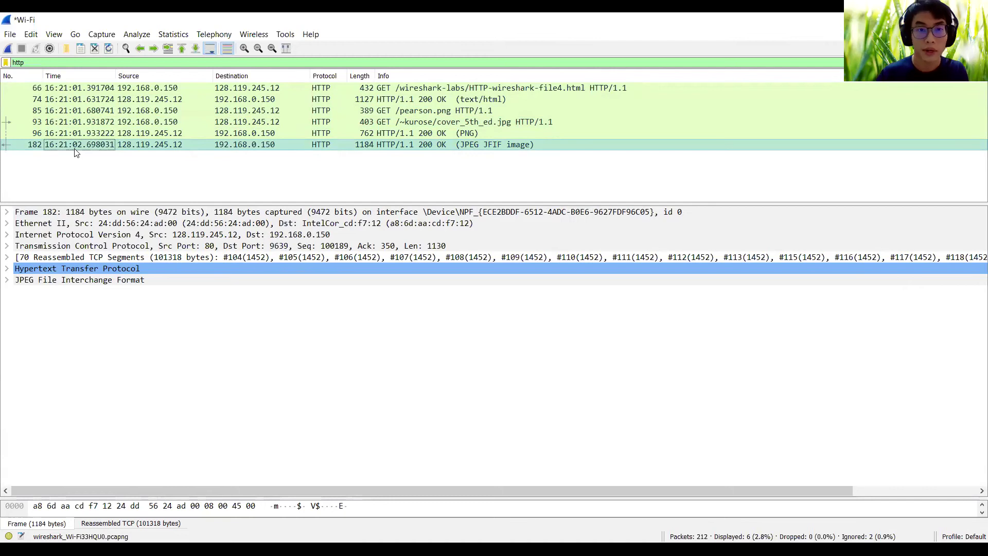
pyautogui.click(155, 113)
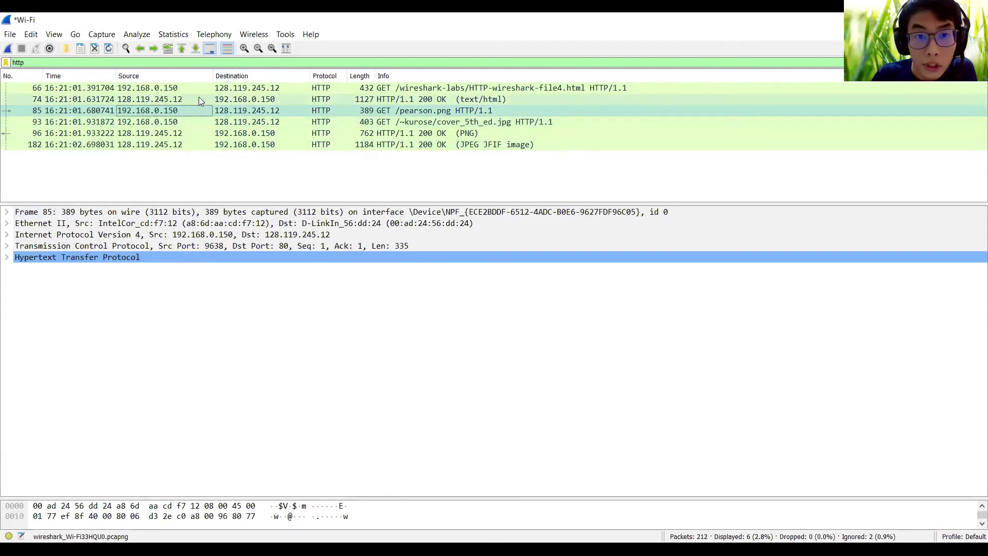
pyautogui.click(143, 126)
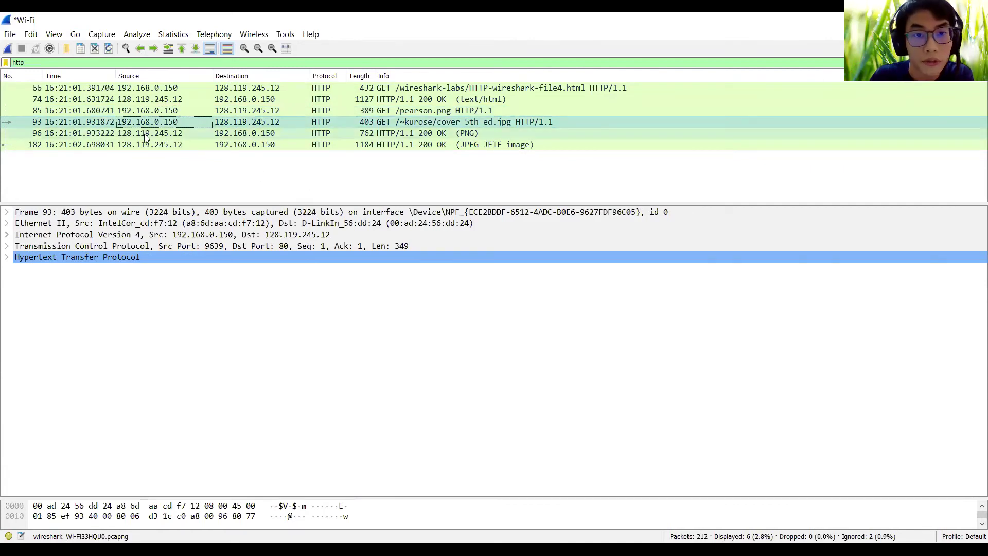
pyautogui.click(145, 134)
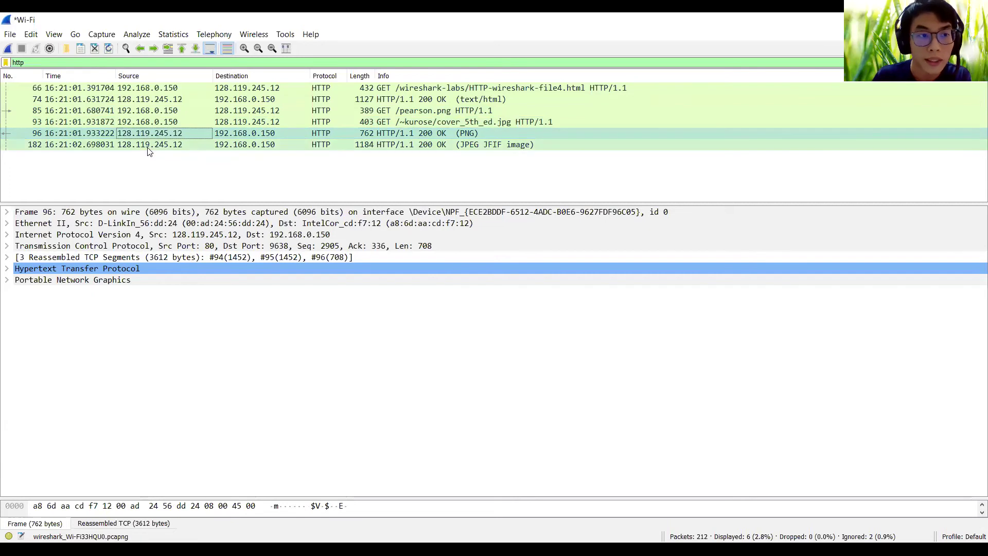
pyautogui.click(148, 146)
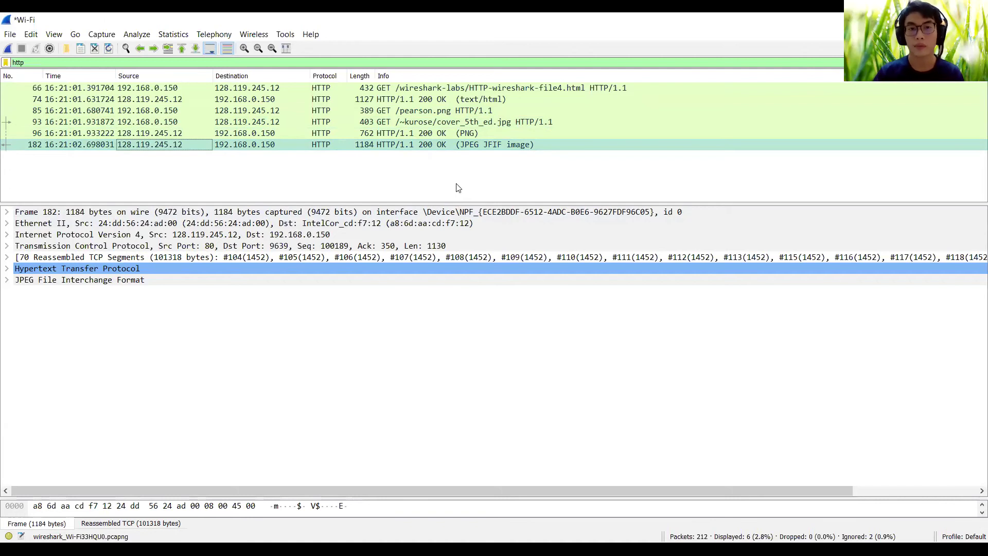
# Step: Return to the lab PDF, clear the highlight on question 17 and read the section 5 HTTP Authentication instructions
pyautogui.click(453, 542)
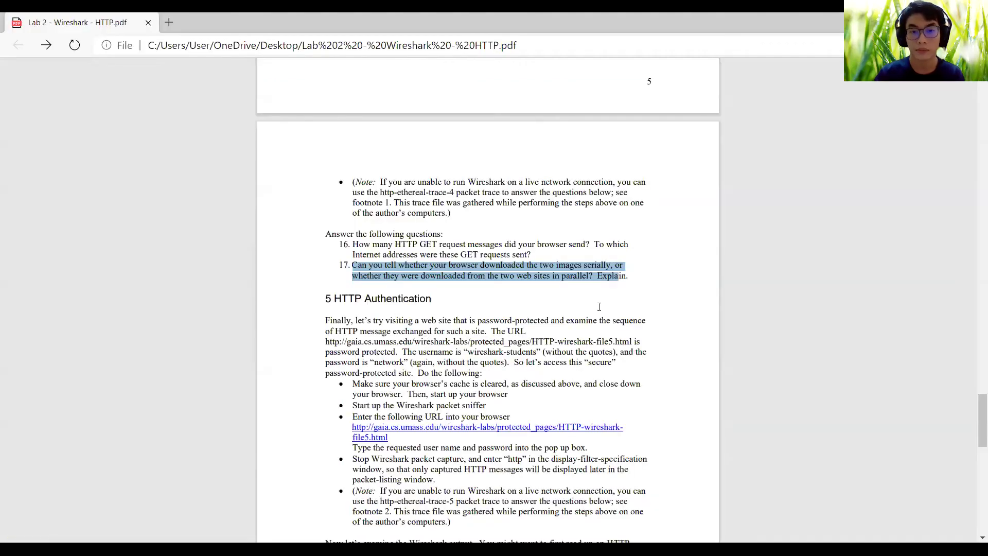
pyautogui.click(549, 288)
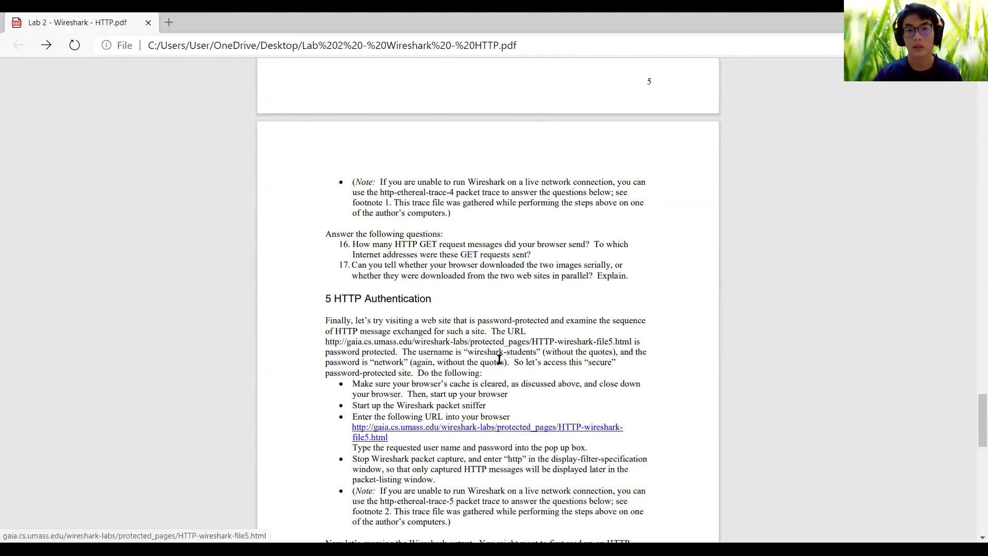
# Step: Copy the address of the protected HTTP-wireshark-file5.html page in Firefox and go to google.com instead
pyautogui.scroll(-3, 455, 273)
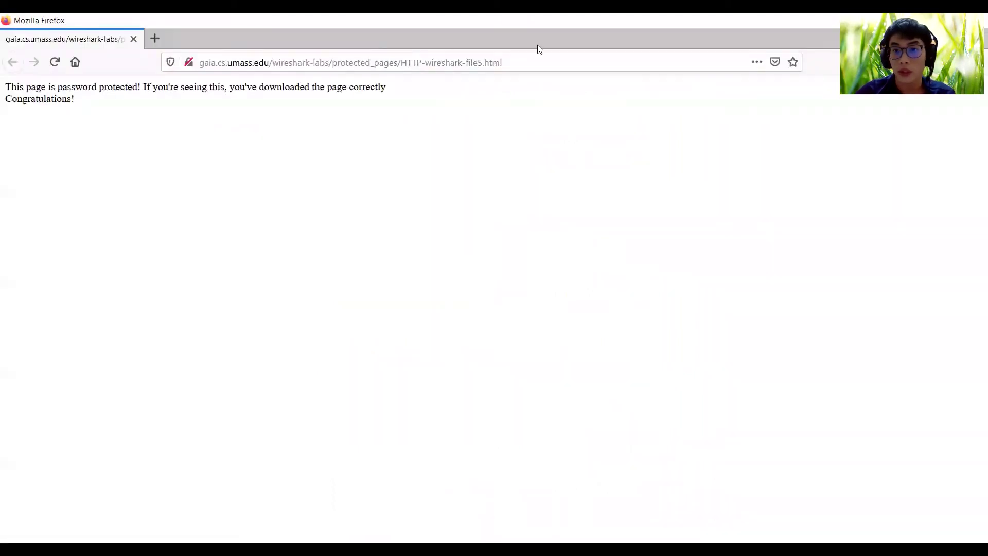
pyautogui.click(563, 60)
pyautogui.hotkey('ctrl', 'c')
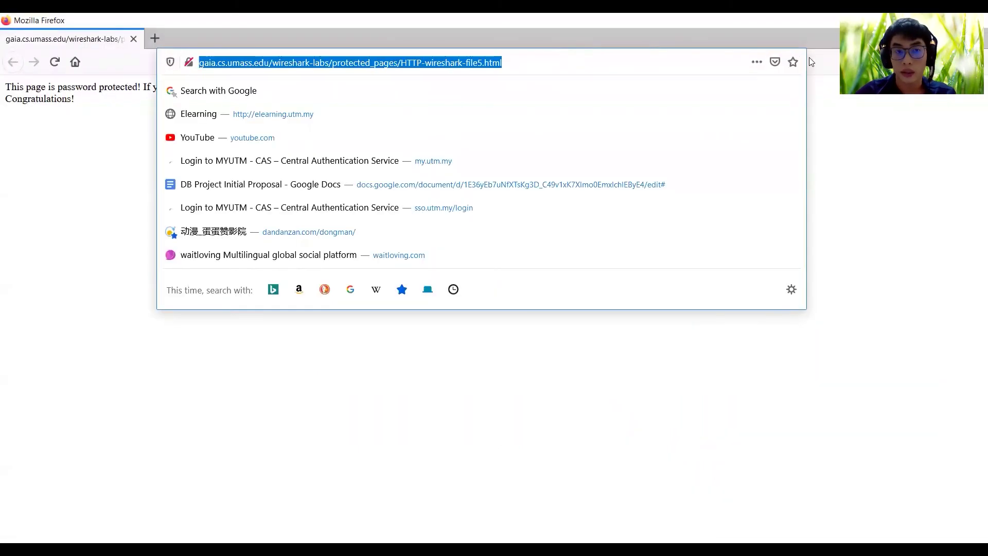
pyautogui.write('gg')
pyautogui.press('BackSpace')
pyautogui.write('oogle.com/')
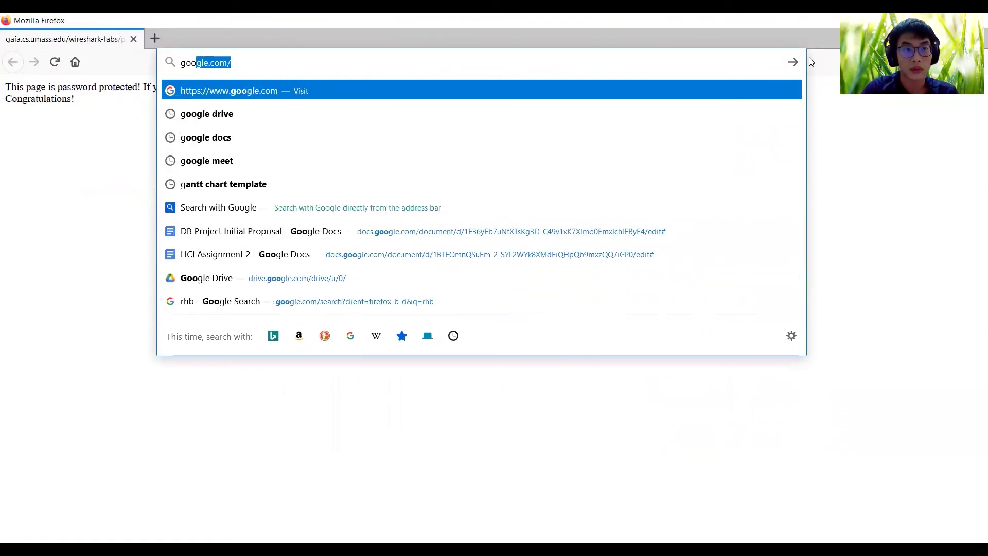
pyautogui.press('Return')
# Step: Clear the last hour of Firefox history, including browsing and download history, cookies, active logins, cache, and form and search history
pyautogui.click(812, 62)
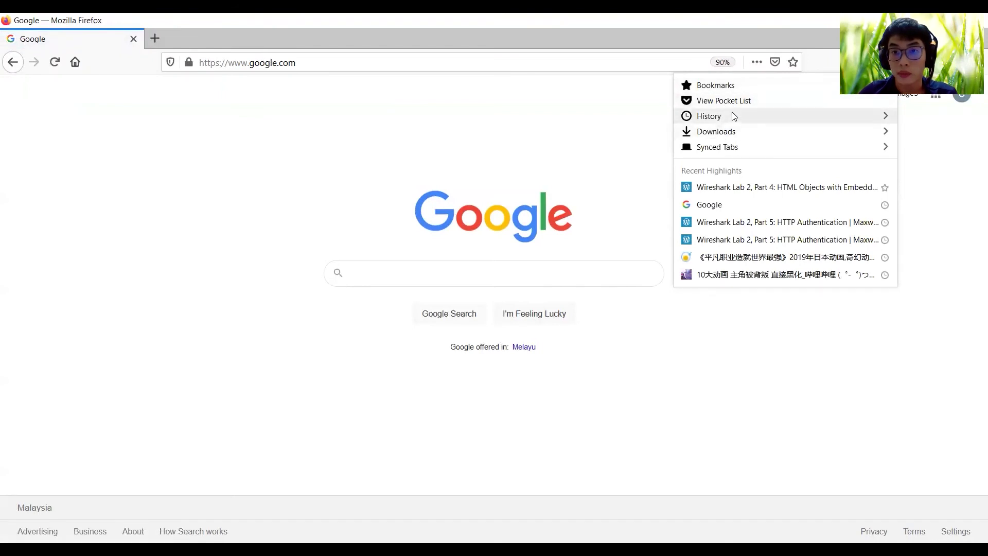
pyautogui.click(731, 117)
pyautogui.click(752, 128)
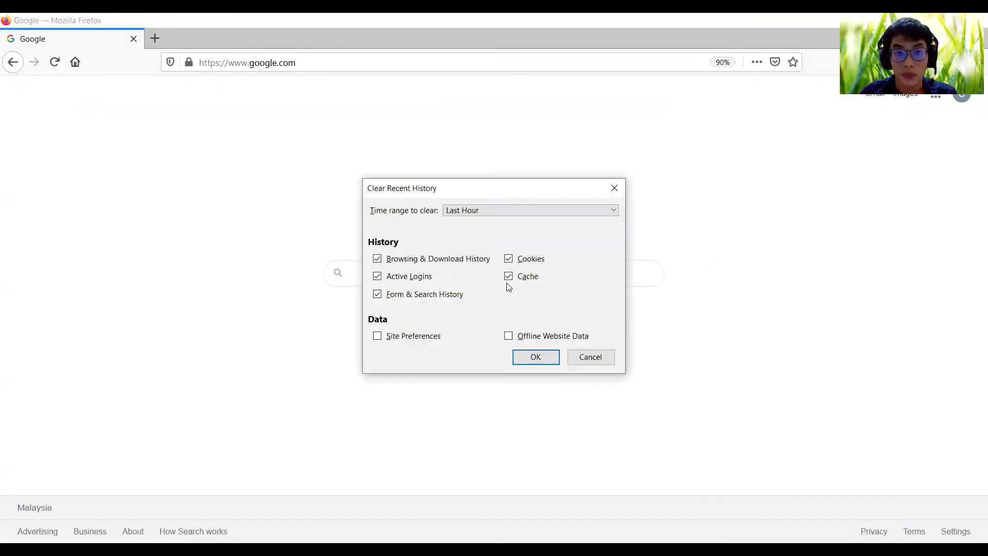
pyautogui.click(545, 361)
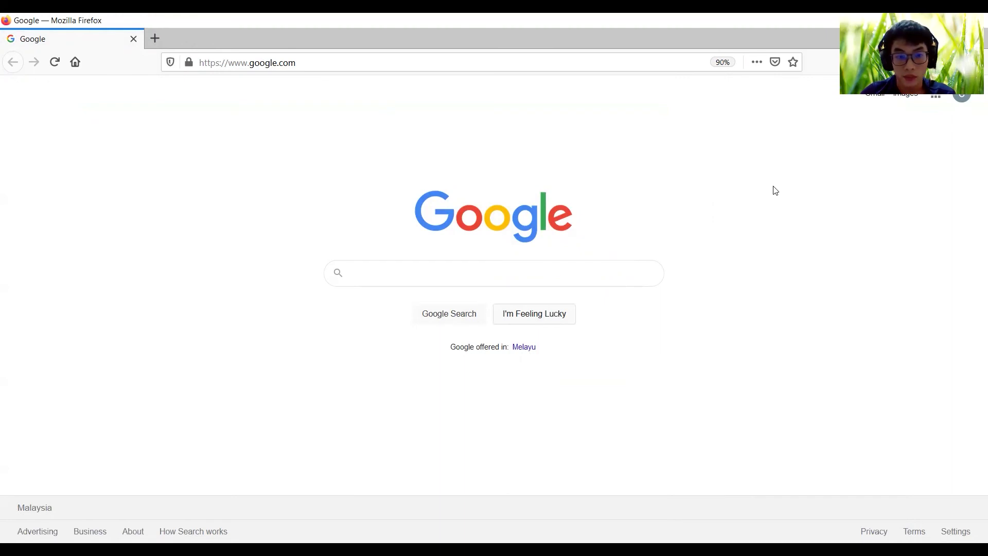
# Step: Switch to Wireshark and start a live capture on the Wi-Fi interface
pyautogui.hotkey('alt', 'Tab')
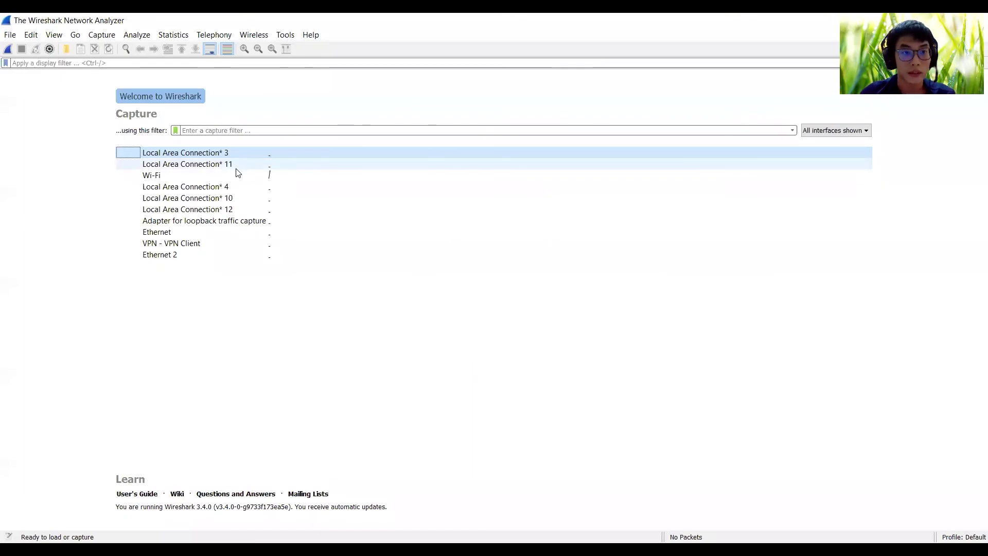
pyautogui.click(253, 176)
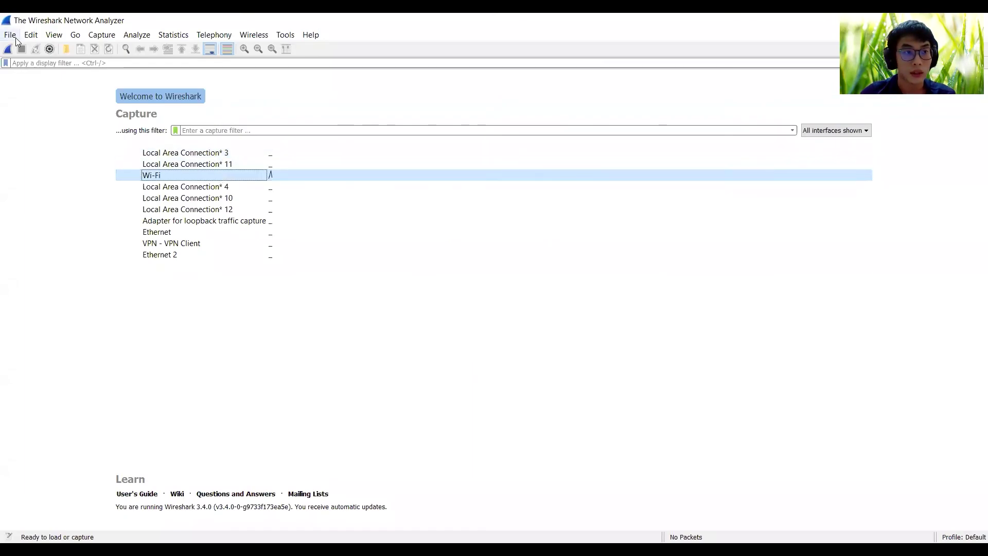
pyautogui.click(8, 50)
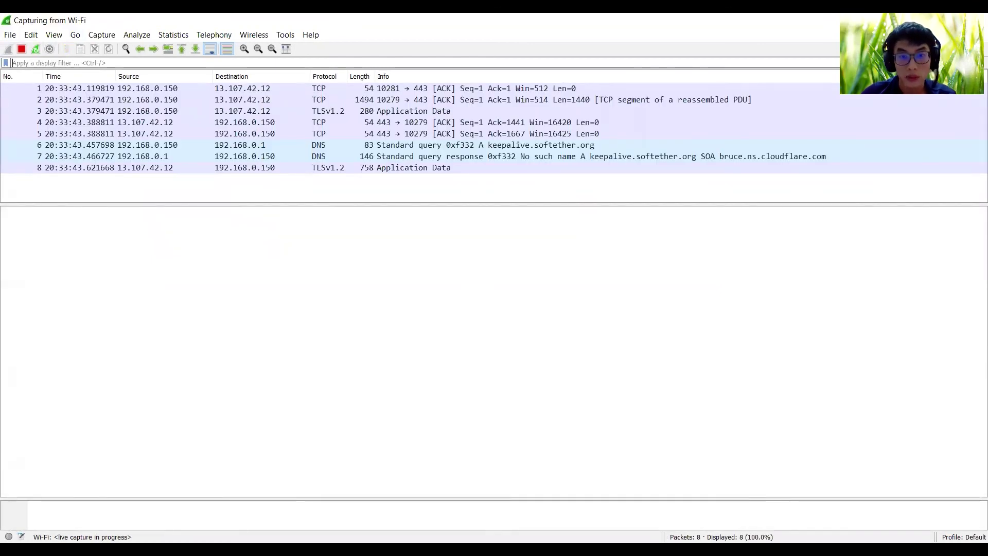
pyautogui.hotkey('alt', 'Tab')
pyautogui.click(488, 64)
pyautogui.hotkey('ctrl', 'v')
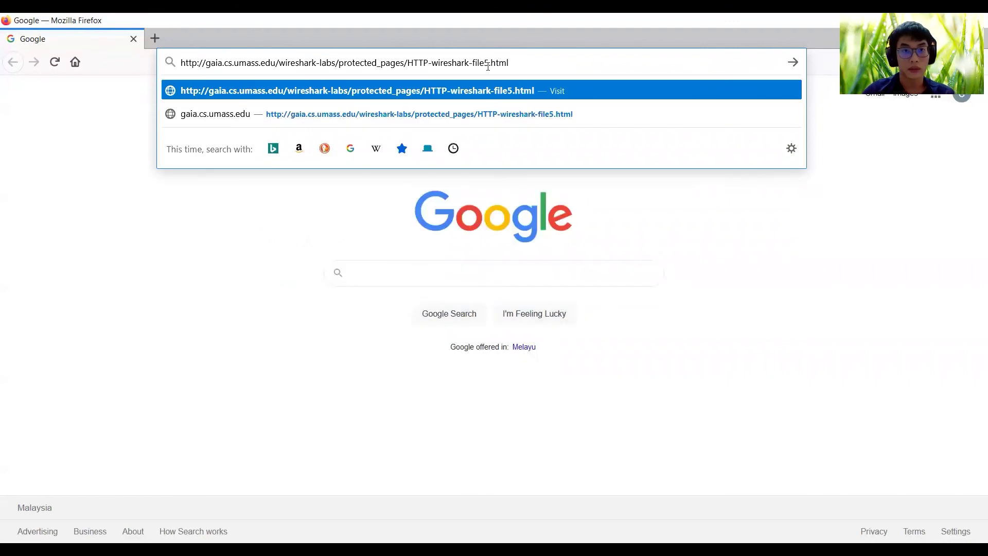
pyautogui.press('Return')
# Step: Sign in to the protected page with the user name wireshark-students and the lab's password
pyautogui.write('wireshark')
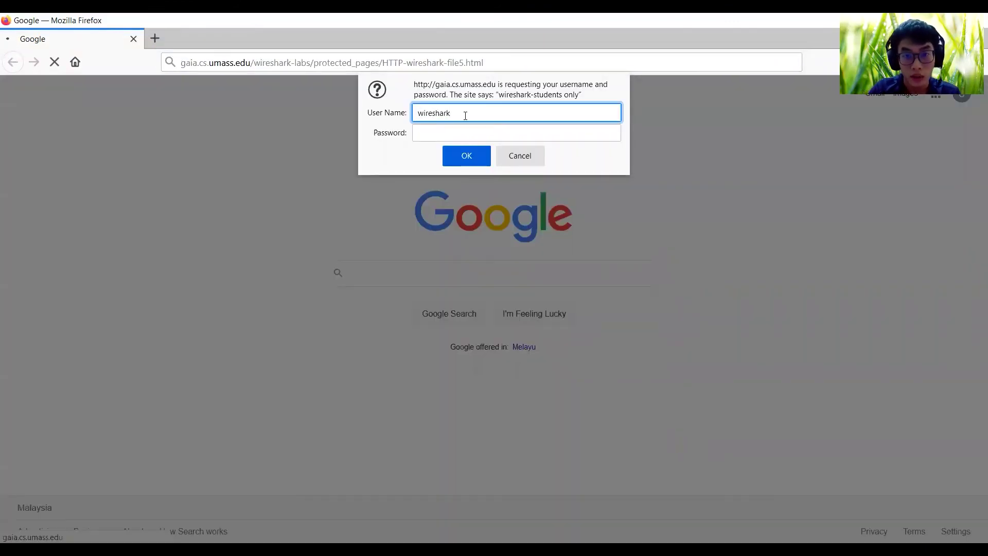
pyautogui.write('-students')
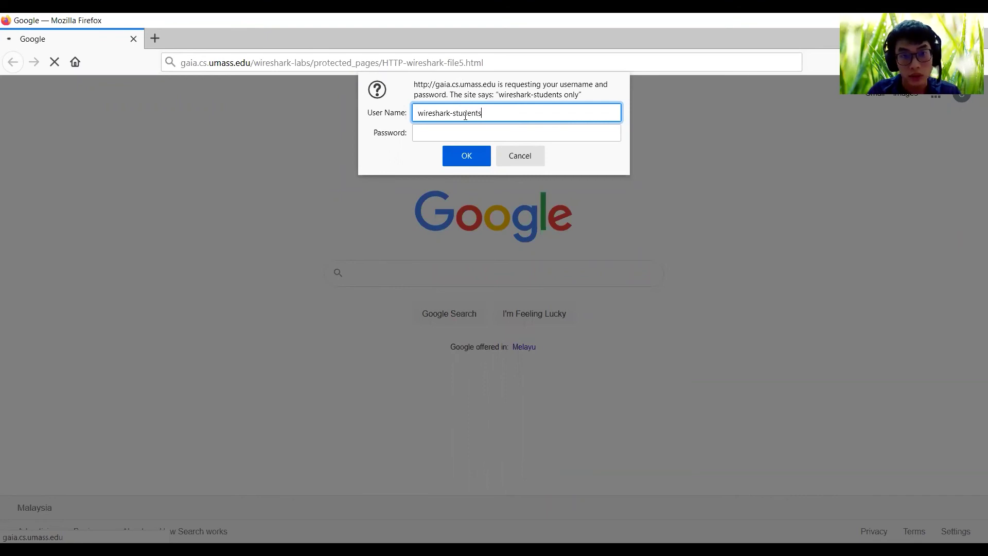
pyautogui.click(463, 133)
pyautogui.write('network')
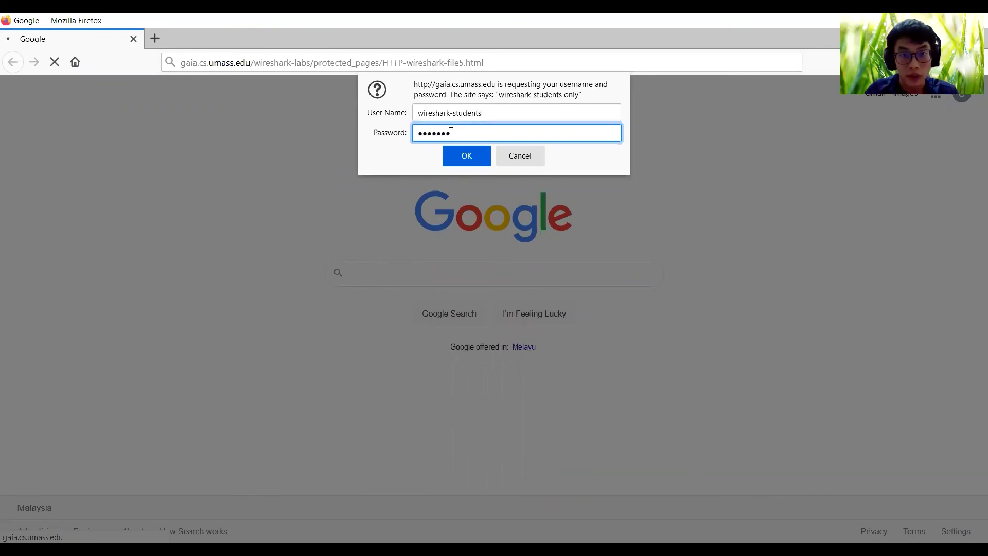
pyautogui.click(477, 156)
pyautogui.click(205, 170)
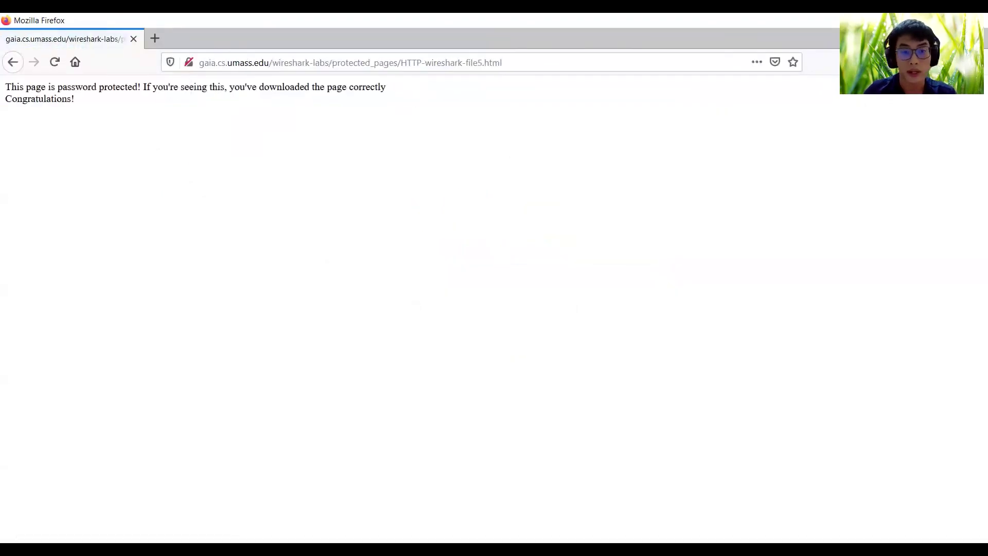
# Step: Stop the Wi-Fi capture in Wireshark and filter the packet list by http
pyautogui.hotkey('alt', 'Tab')
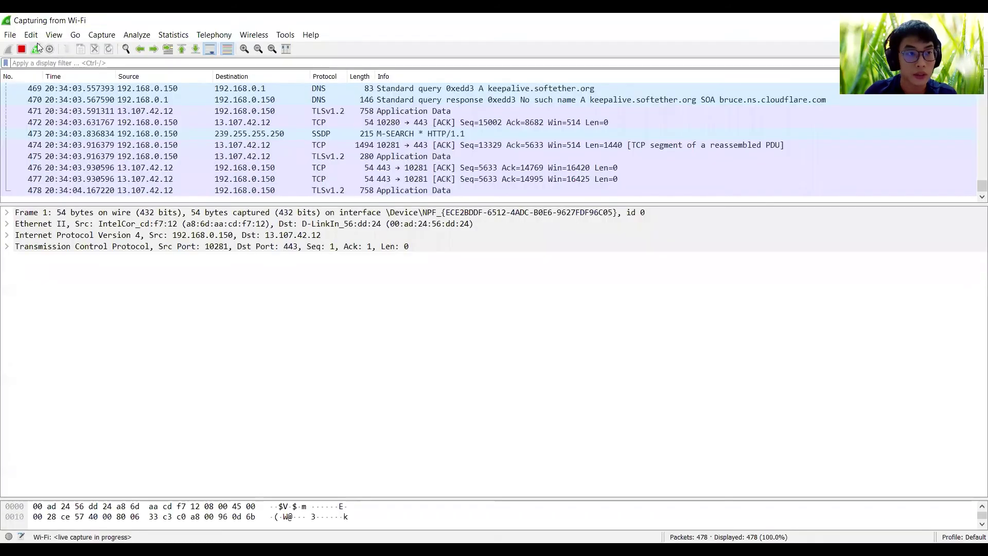
pyautogui.click(21, 49)
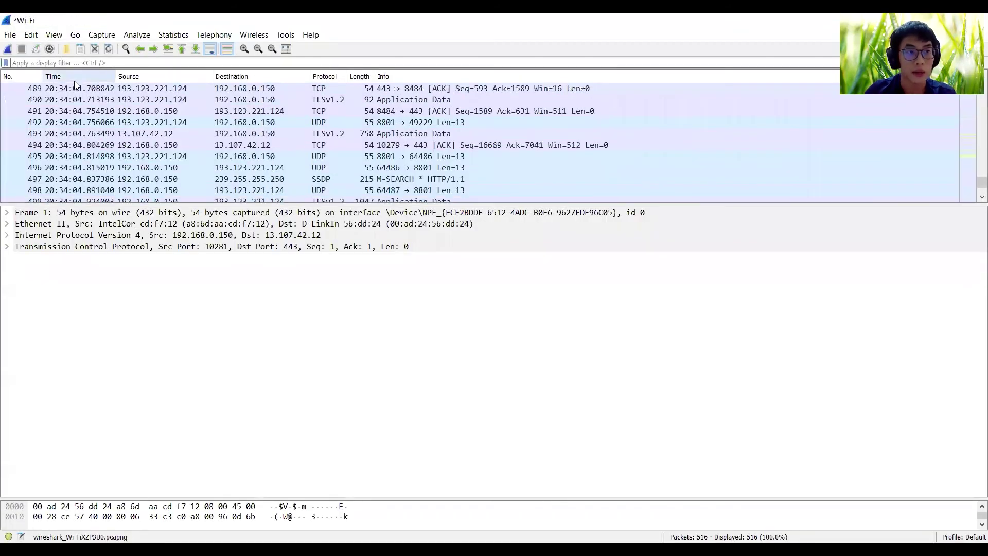
pyautogui.click(142, 62)
pyautogui.write('http')
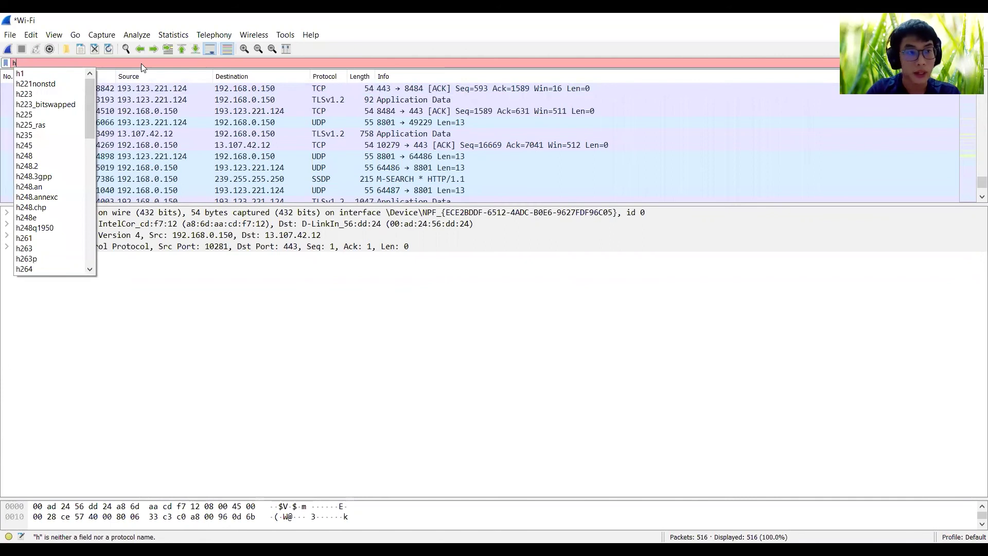
pyautogui.press('Return')
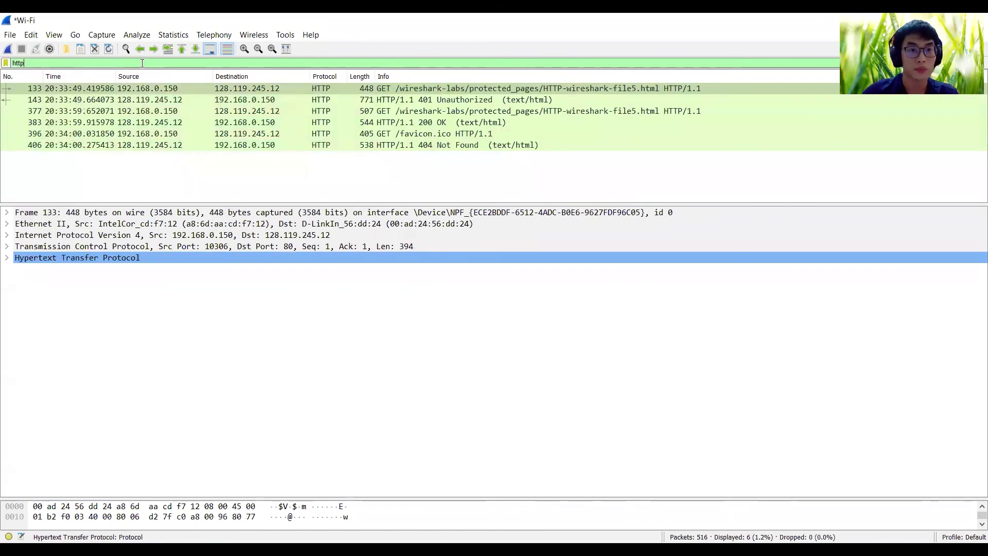
# Step: Ignore the favicon.ico GET request and its 404 Not Found response in the packet list
pyautogui.rightClick(408, 133)
pyautogui.click(450, 157)
pyautogui.rightClick(466, 133)
pyautogui.click(466, 155)
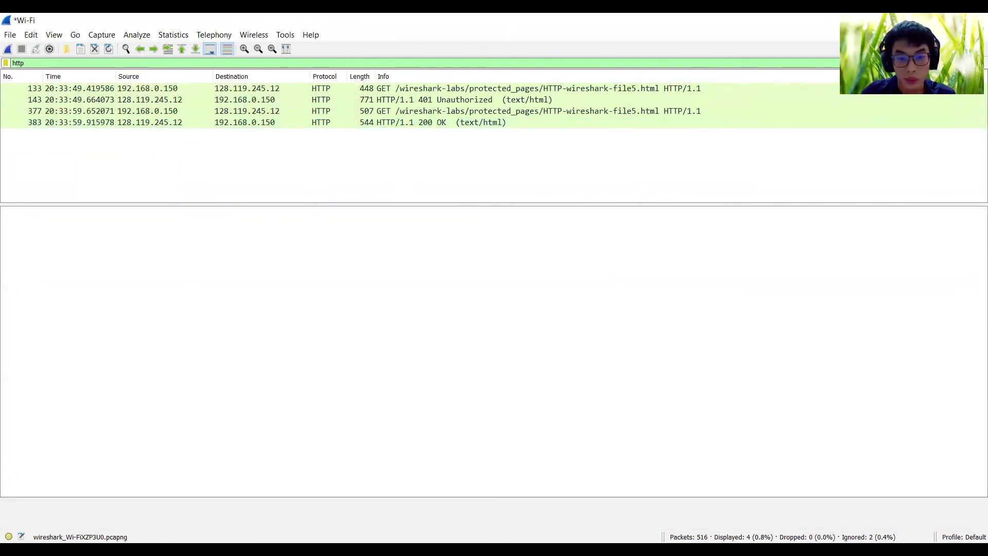
# Step: Read question 18 in the lab PDF and examine the HTTP details of the server's response to the first GET in Wireshark
pyautogui.hotkey('alt', 'Tab')
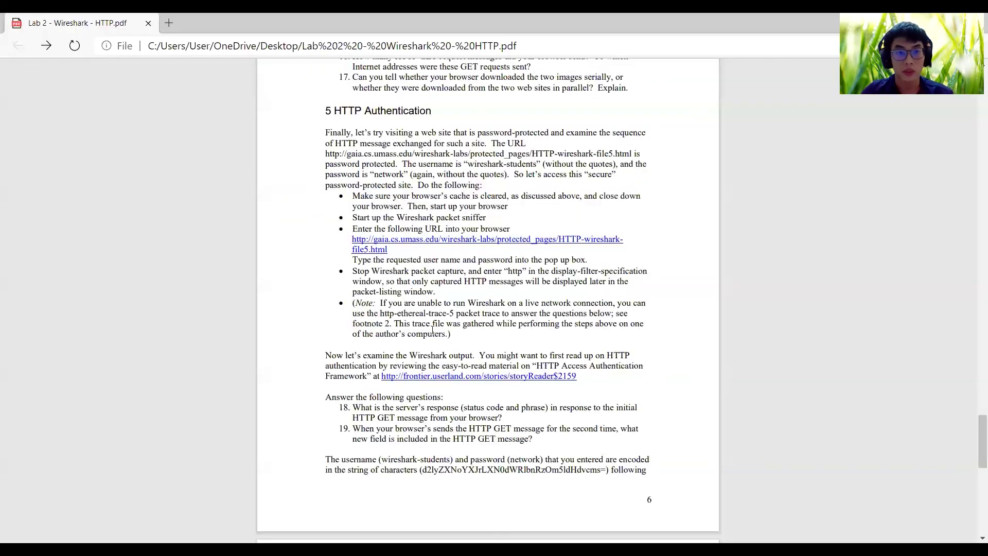
pyautogui.moveTo(352, 407); pyautogui.dragTo(373, 406)
pyautogui.click(393, 408)
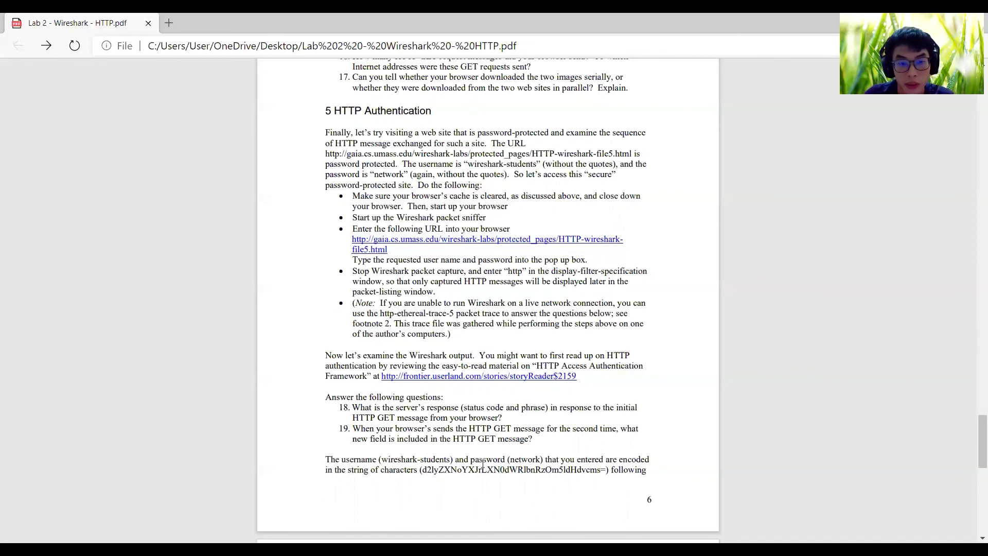
pyautogui.hotkey('alt', 'Tab')
pyautogui.click(426, 93)
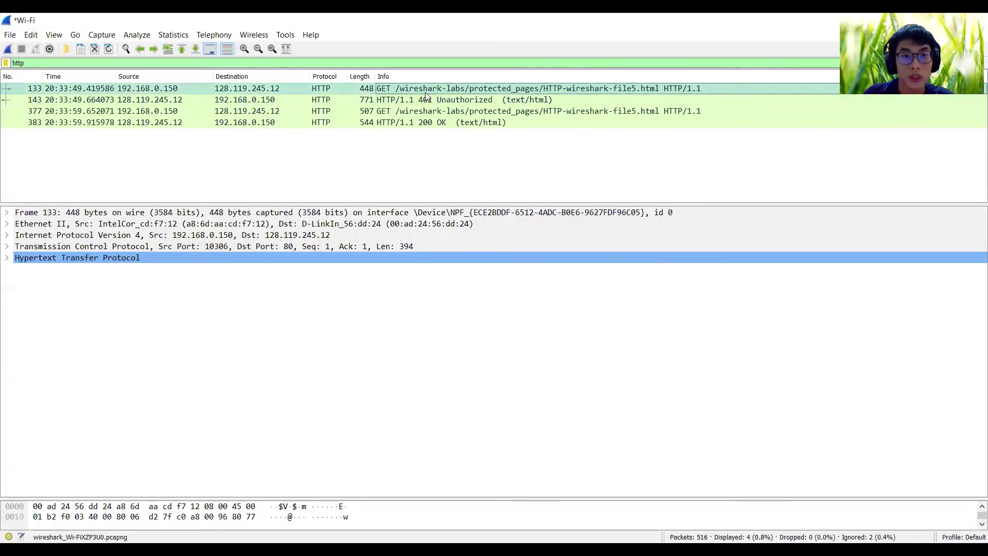
pyautogui.click(426, 98)
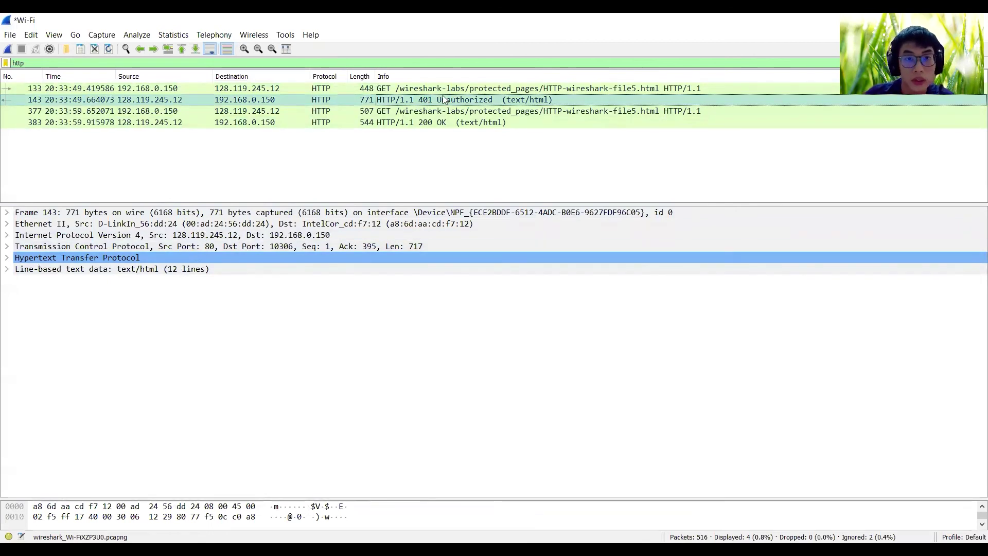
pyautogui.click(7, 257)
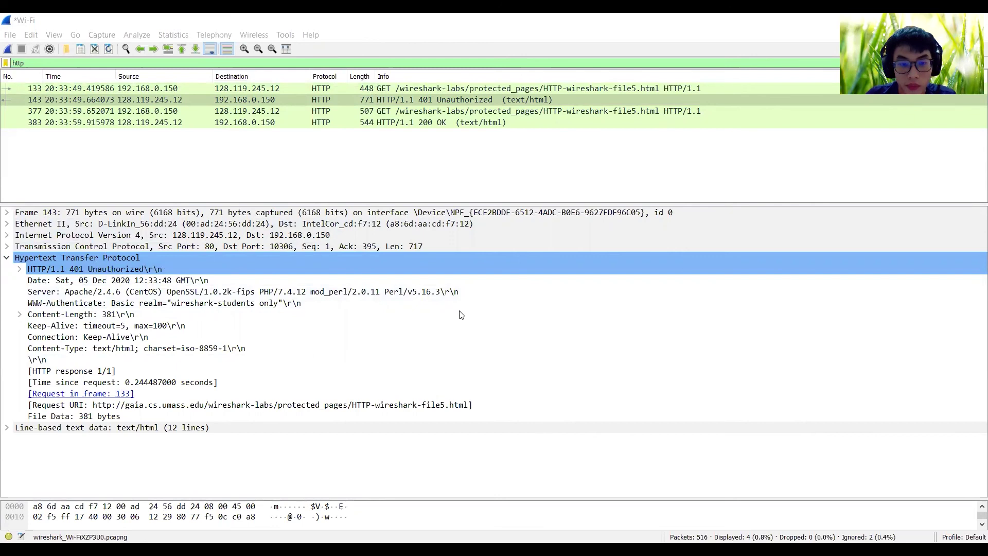
# Step: Read question 19 in the lab PDF and compare the HTTP header fields of the first and second GET requests in Wireshark
pyautogui.hotkey('alt', 'Tab')
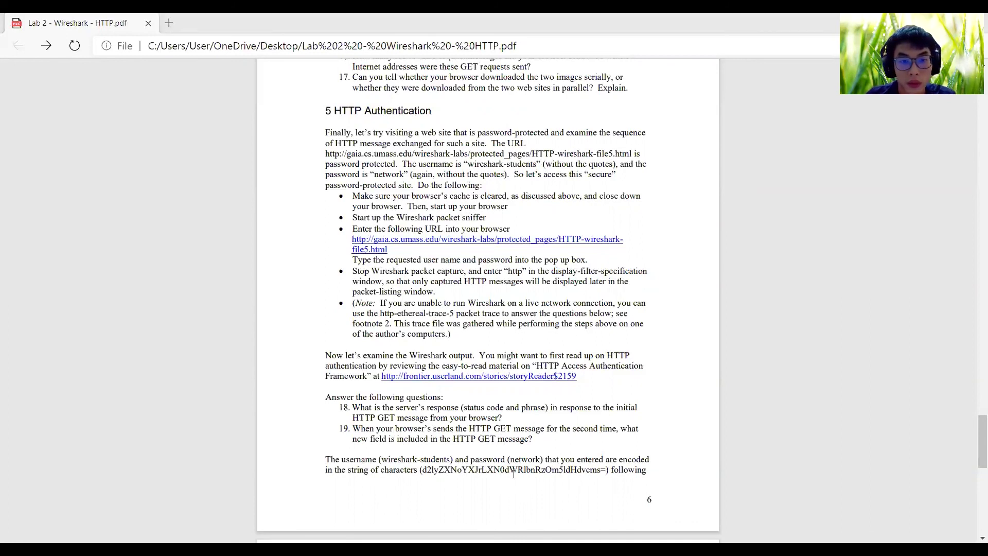
pyautogui.hotkey('alt', 'Tab')
pyautogui.click(232, 122)
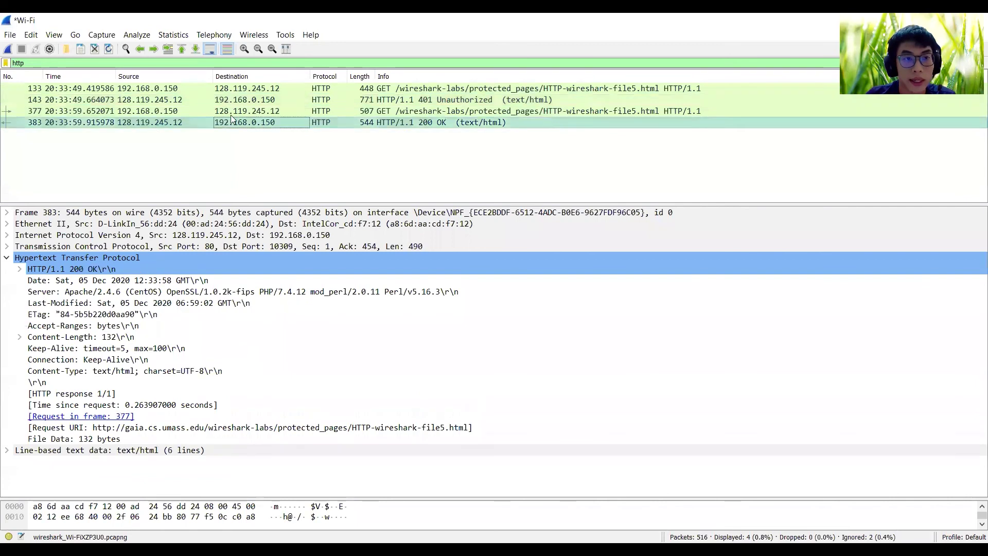
pyautogui.click(257, 99)
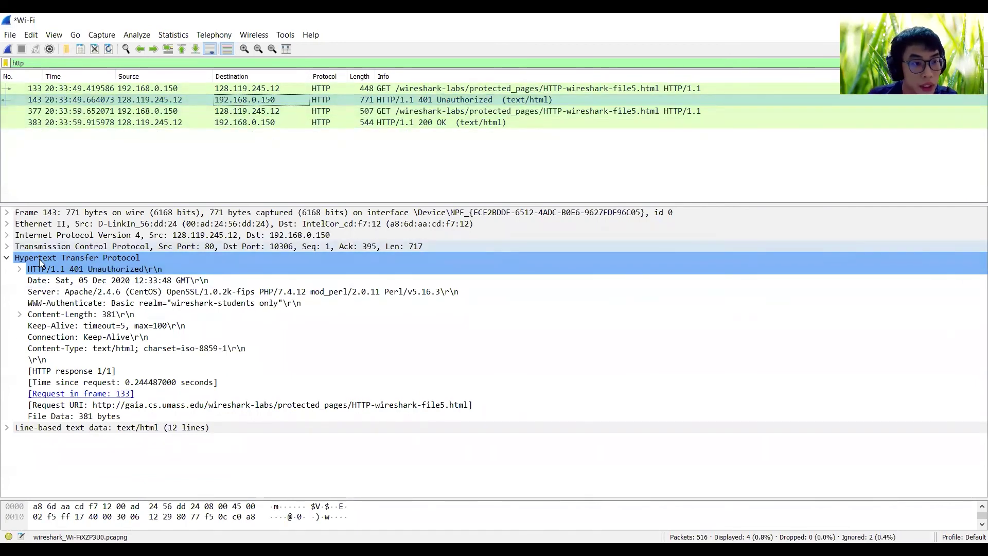
pyautogui.click(360, 89)
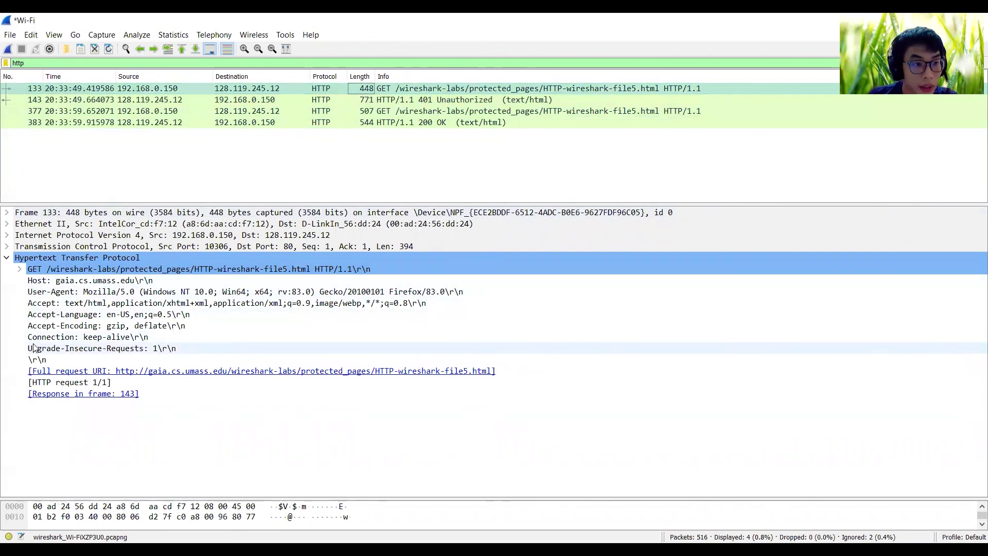
pyautogui.click(246, 111)
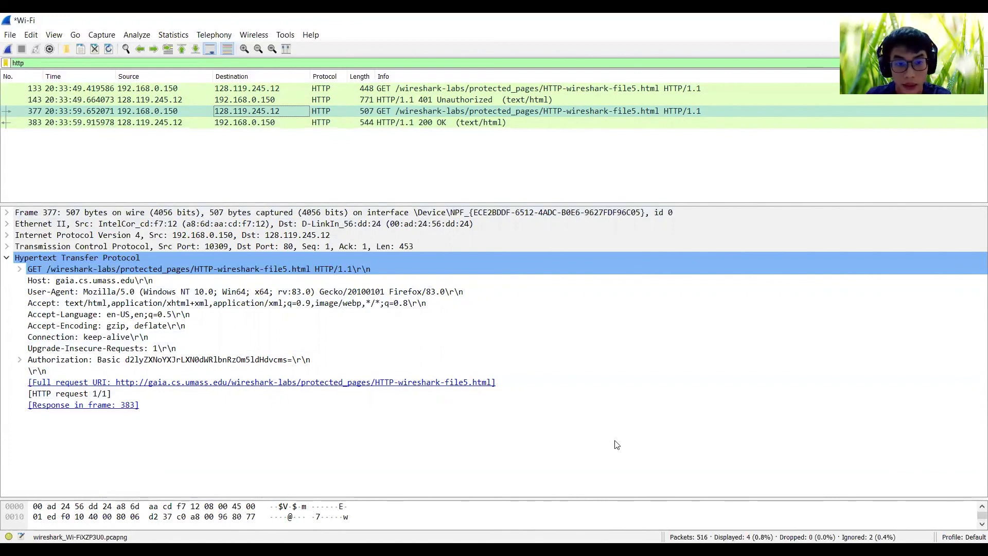
# Step: Read the lab PDF's closing explanation of Base64-encoded credentials in the Authorization header and reload the document
pyautogui.hotkey('alt', 'Tab')
pyautogui.scroll(-9, 480, 439)
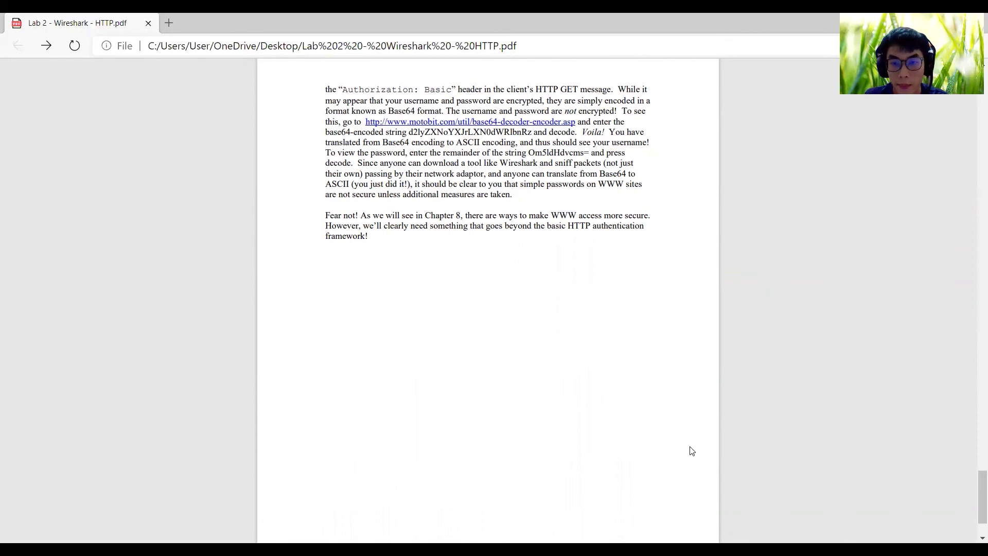
pyautogui.press('F5')
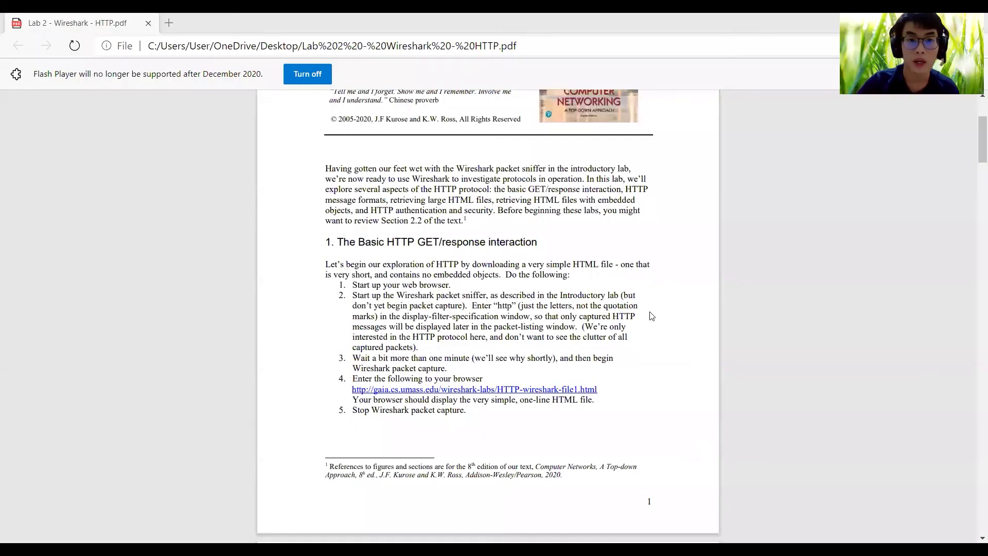